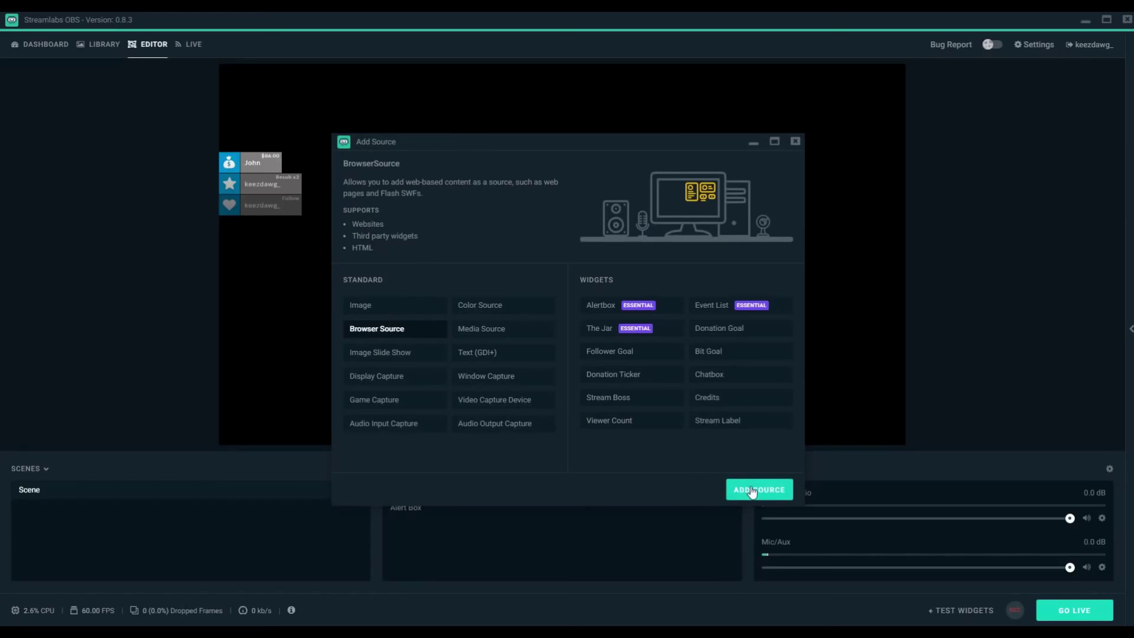
Name the browser source Social and load the local file C:\Twitch\Social\_left-social-media-popup-v2 into it
{"action": "key", "text": "ctrl+a"}
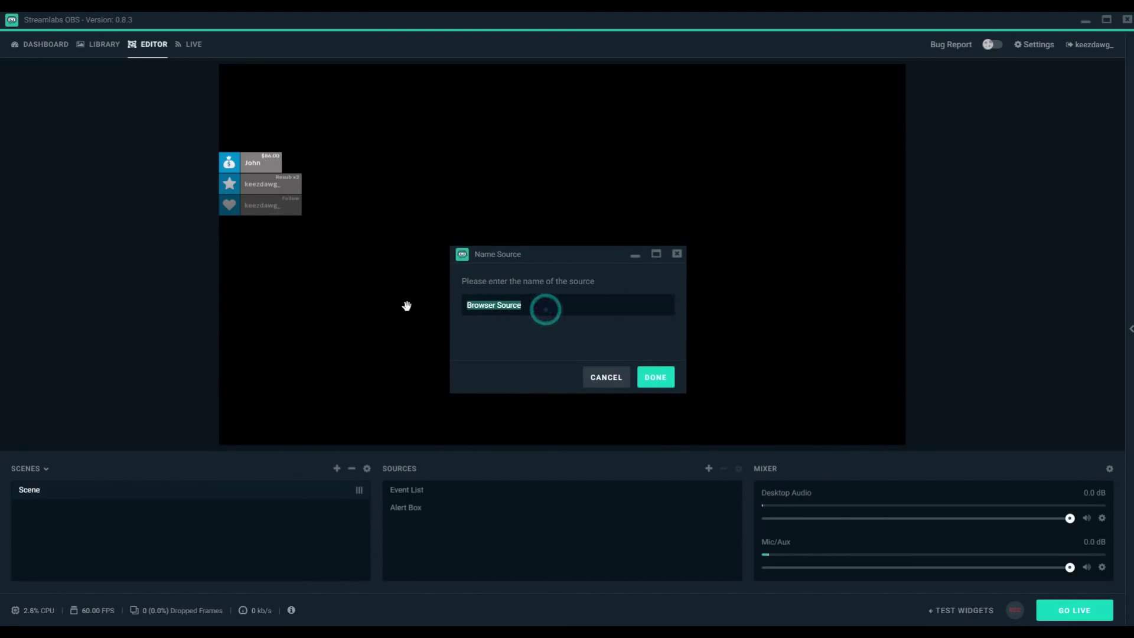
{"action": "type", "text": "Social"}
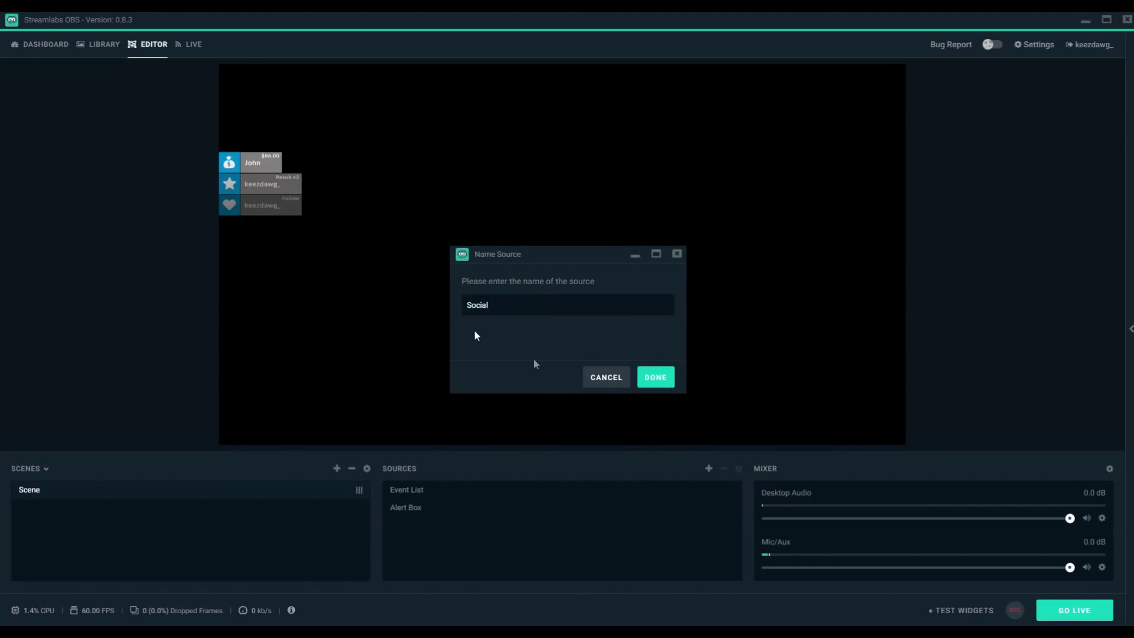
{"action": "left_click", "coordinate": [656, 378]}
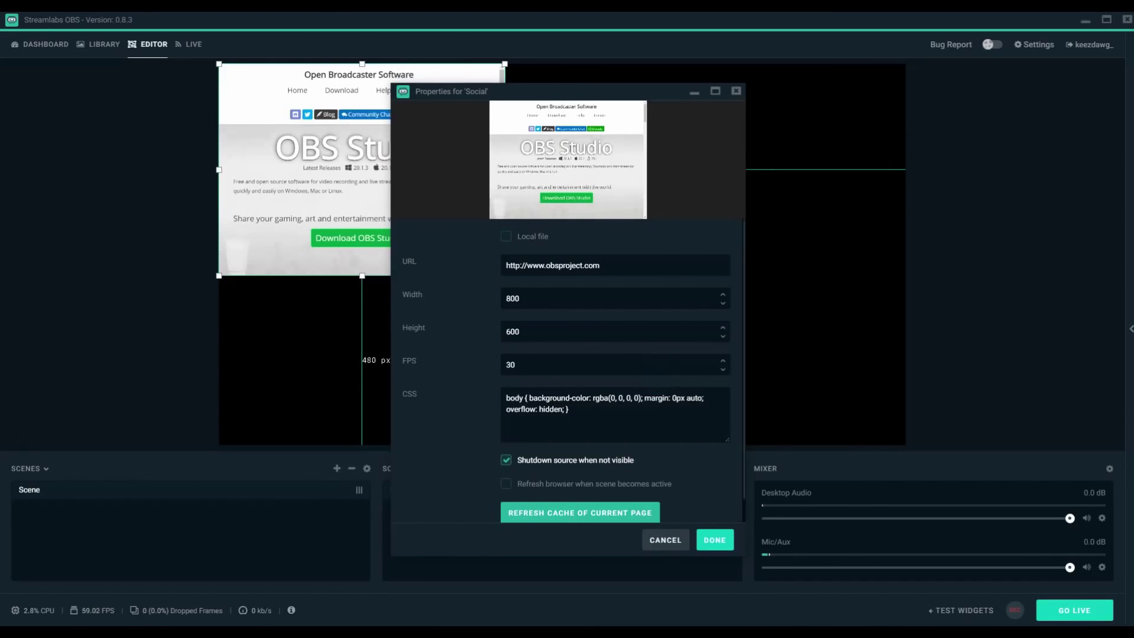
{"action": "left_click", "coordinate": [507, 237]}
{"action": "left_click", "coordinate": [703, 269]}
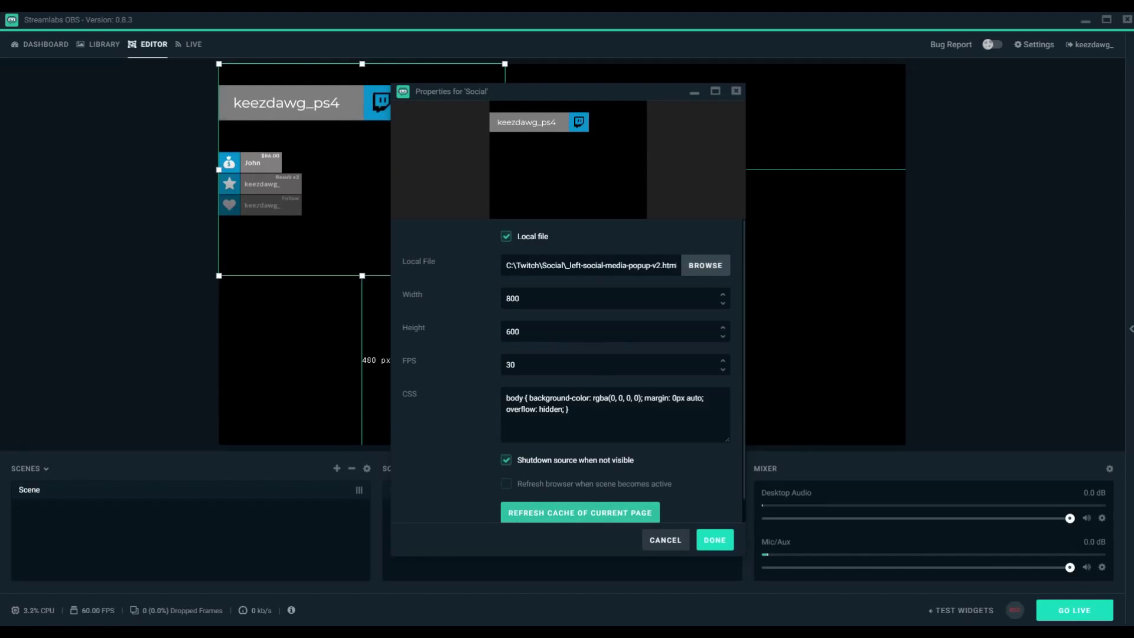
{"action": "left_click", "coordinate": [715, 540]}
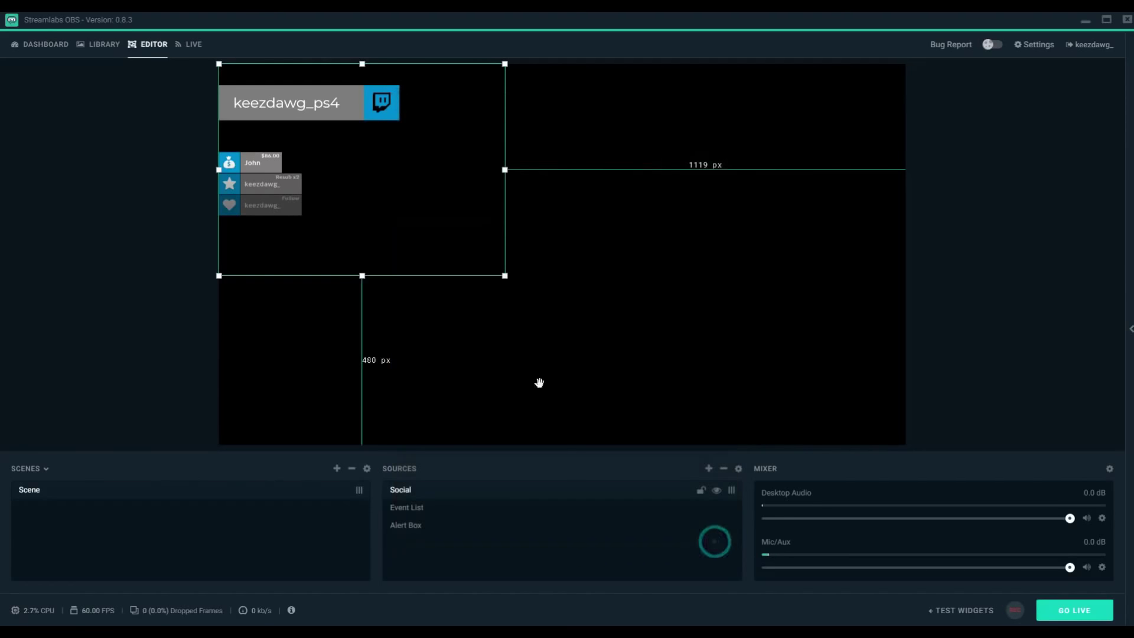
Select the Social overlay on the canvas and scale it down slightly, keeping its proportions
{"action": "left_click_drag", "start_coordinate": [506, 281], "coordinate": [486, 275]}
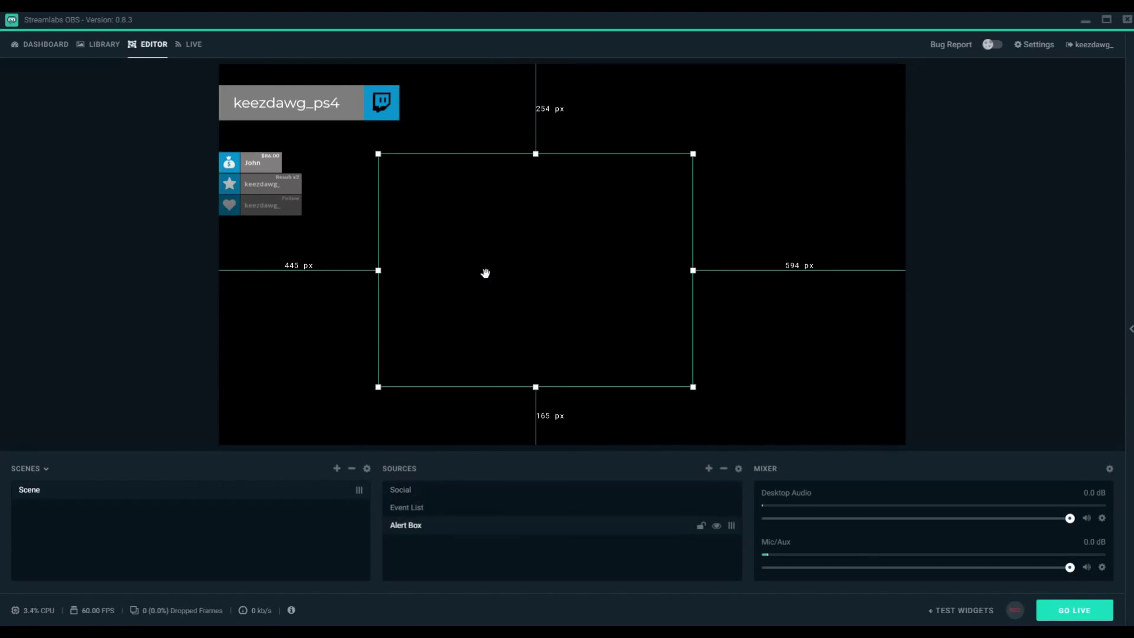
{"action": "left_click", "coordinate": [327, 114]}
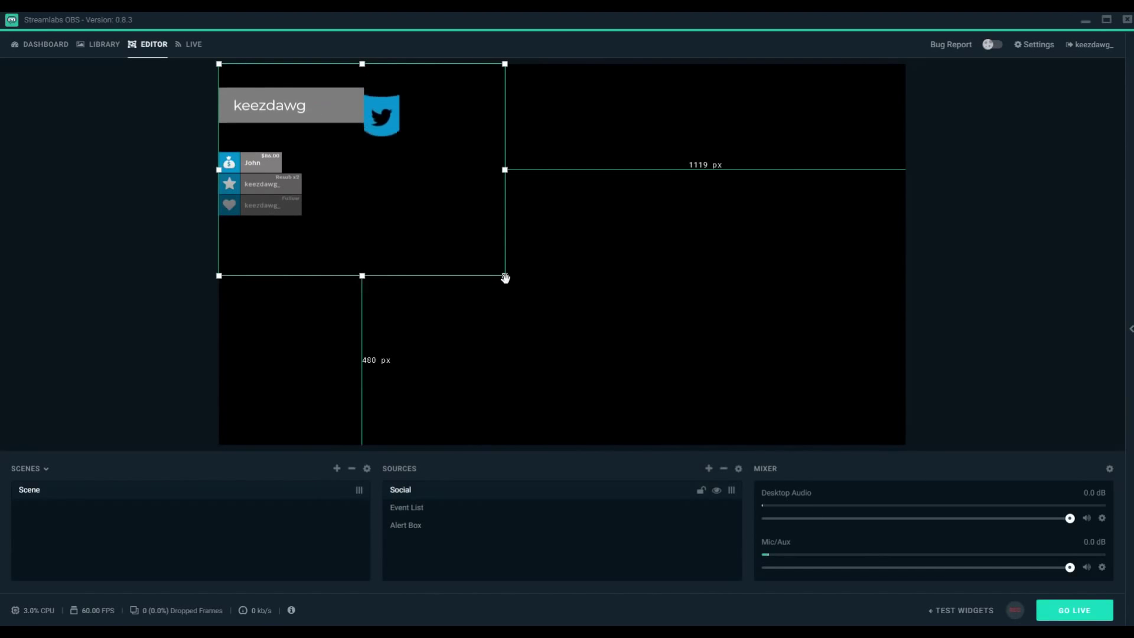
{"action": "left_click_drag", "start_coordinate": [506, 277], "coordinate": [423, 264]}
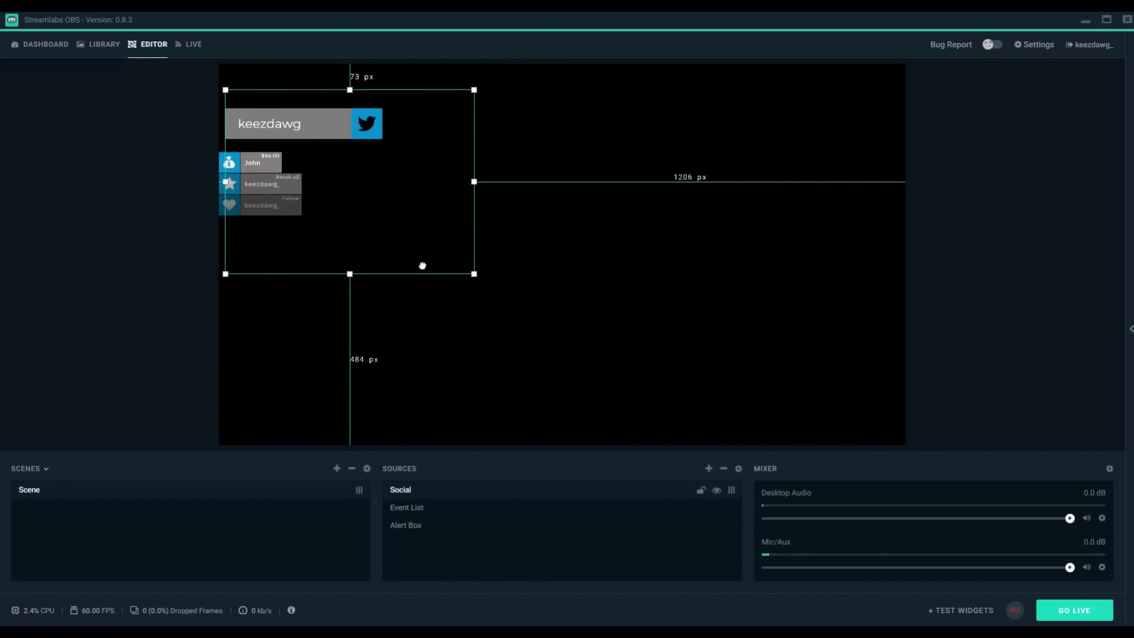
Lower the Event List on the canvas and place the Social overlay against the canvas's left edge, about 186 px from its top
{"action": "left_click", "coordinate": [222, 213]}
{"action": "left_click_drag", "start_coordinate": [410, 266], "coordinate": [408, 313]}
{"action": "left_click", "coordinate": [293, 132]}
{"action": "left_click_drag", "start_coordinate": [459, 214], "coordinate": [451, 252]}
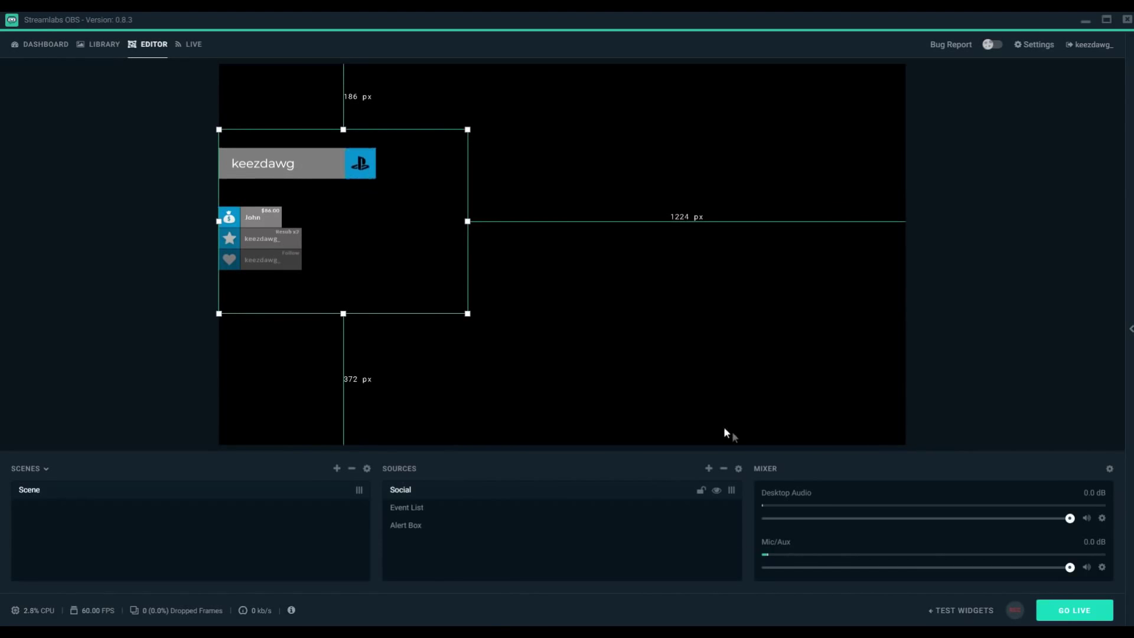
Add a new browser source named Discord Voice Overlay to the scene
{"action": "left_click", "coordinate": [708, 469]}
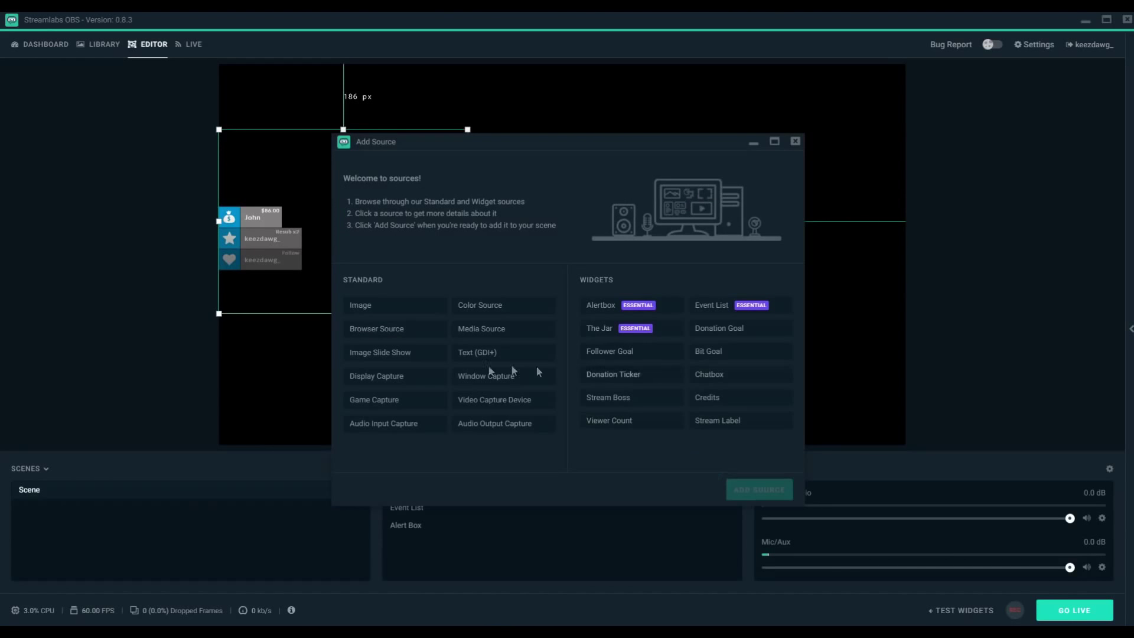
{"action": "left_click", "coordinate": [365, 330]}
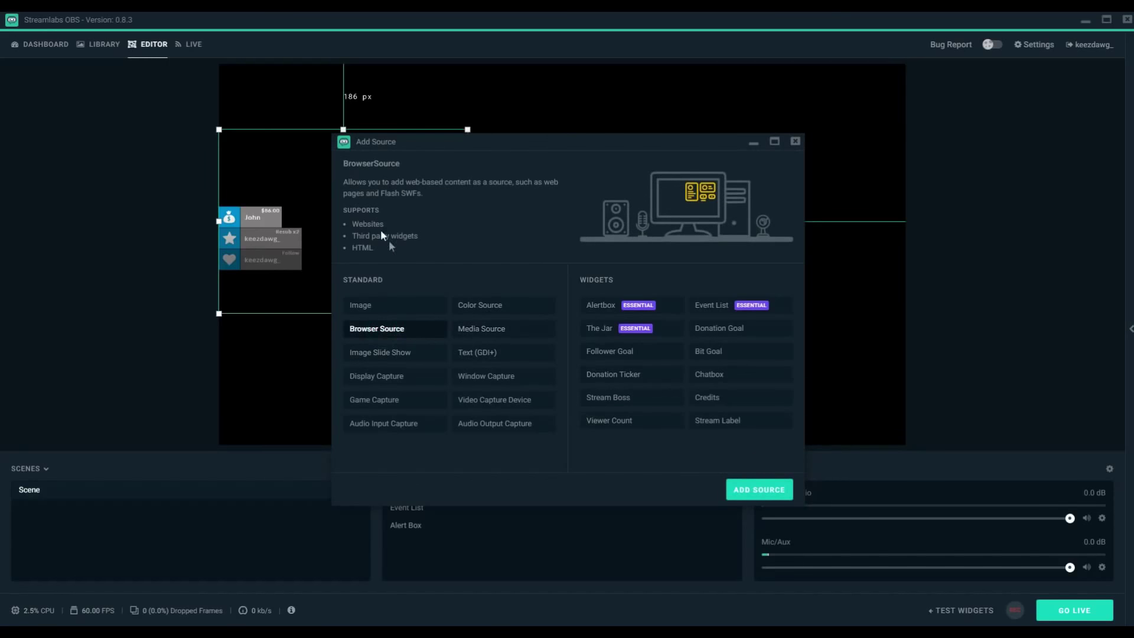
{"action": "left_click", "coordinate": [747, 491]}
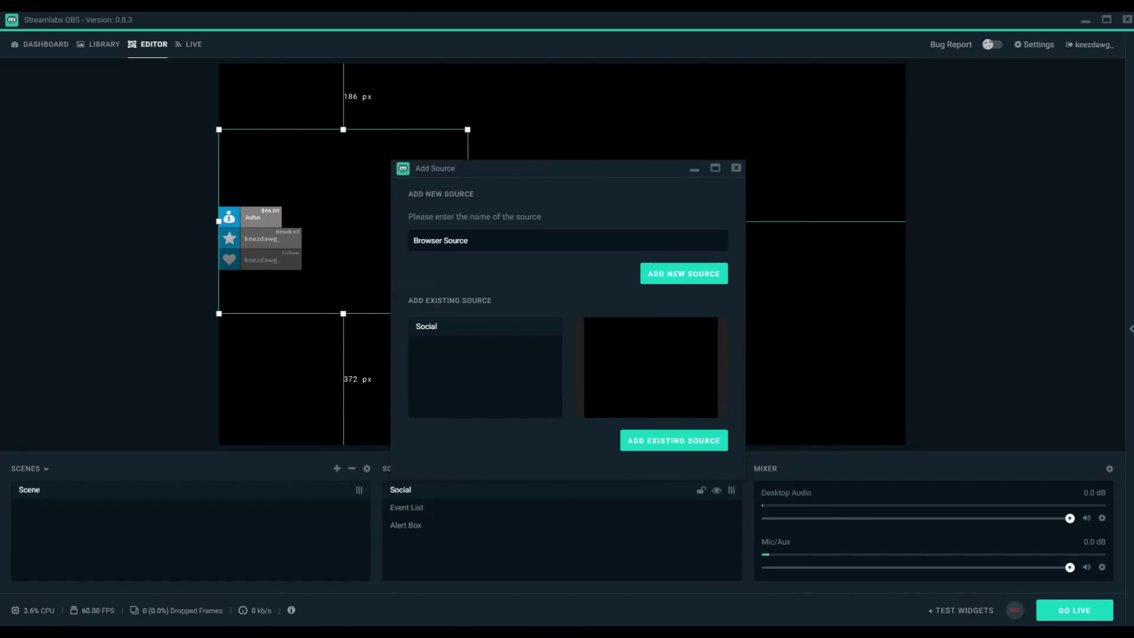
{"action": "key", "text": "ctrl+a"}
{"action": "type", "text": "Discord Voice Overlay"}
{"action": "left_click", "coordinate": [687, 274]}
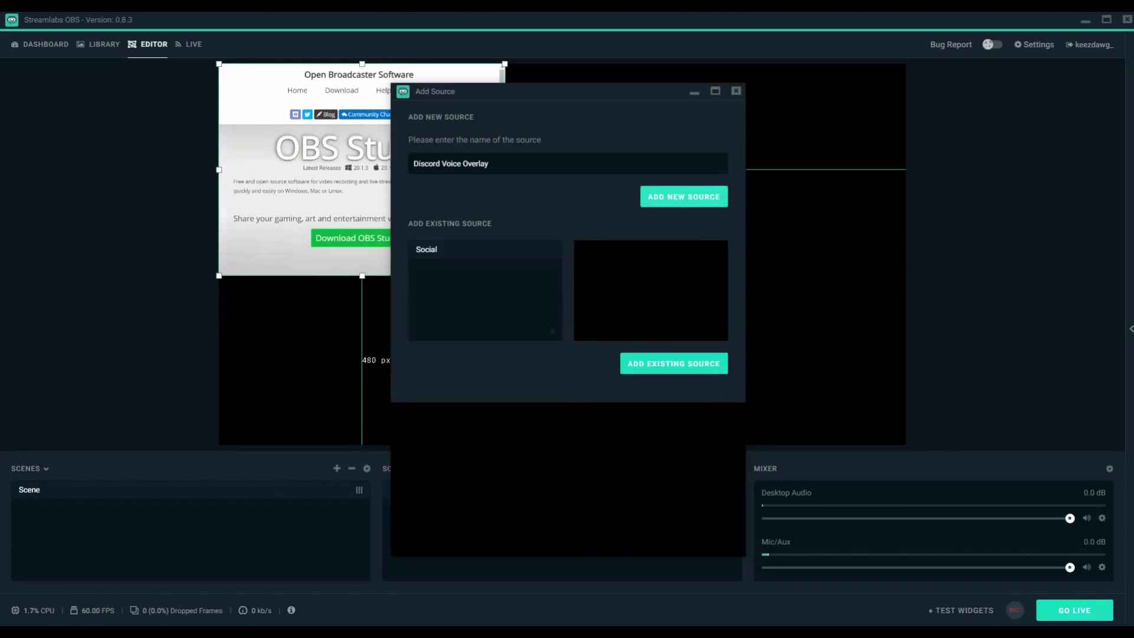
Set the source's URL to the copied Discord StreamKit voice overlay link and refresh the page cache
{"action": "left_click_drag", "start_coordinate": [633, 266], "coordinate": [507, 265]}
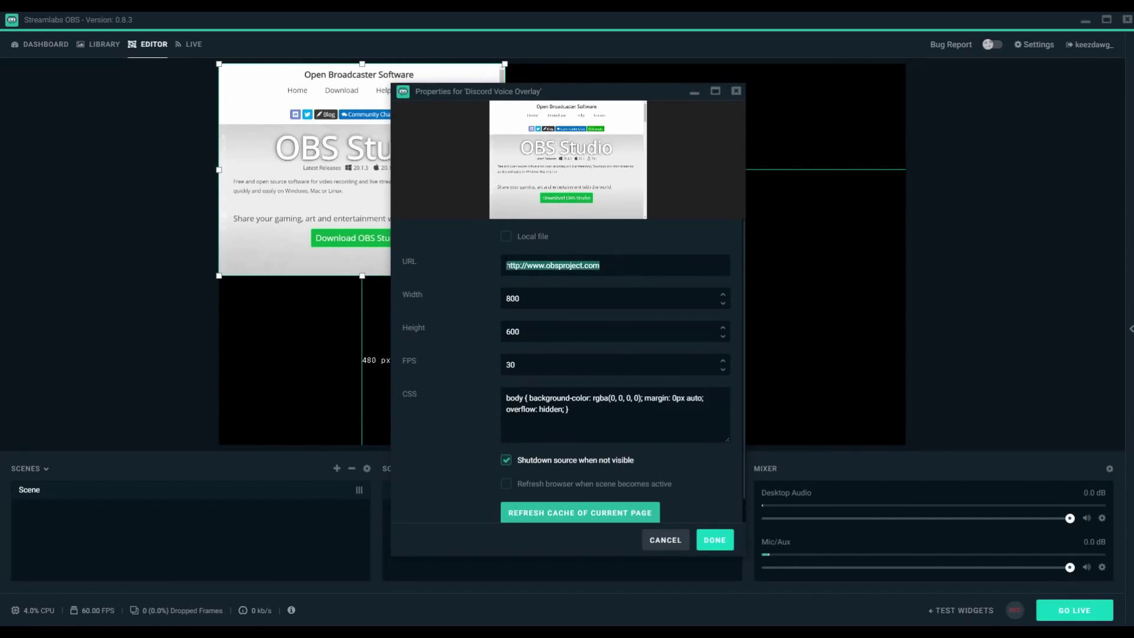
{"action": "key", "text": "ctrl+v"}
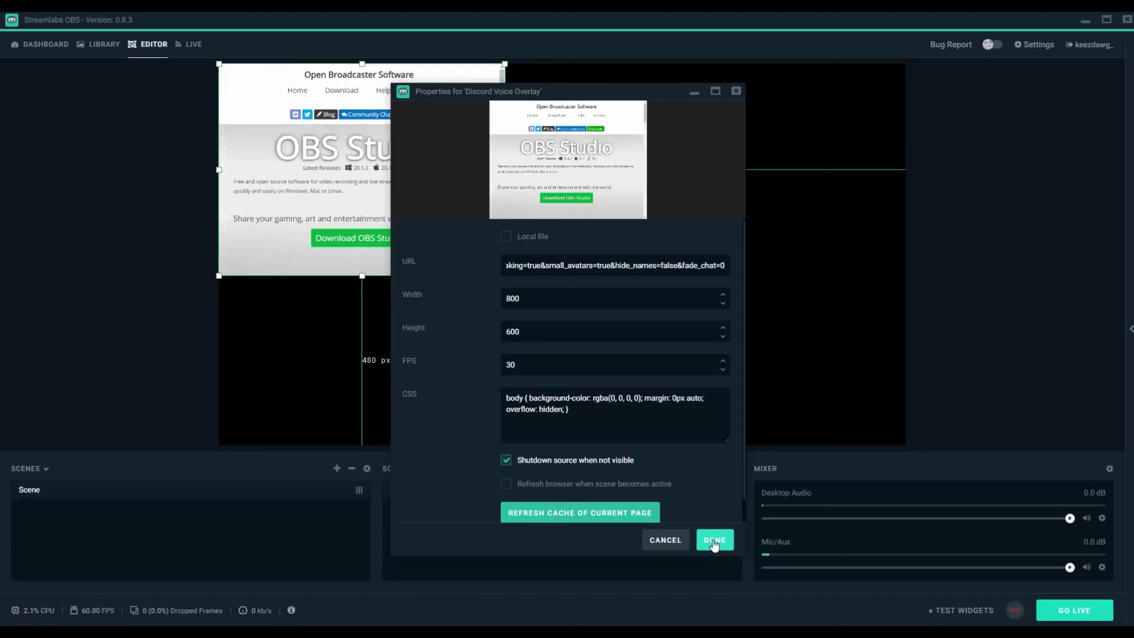
{"action": "left_click", "coordinate": [614, 513]}
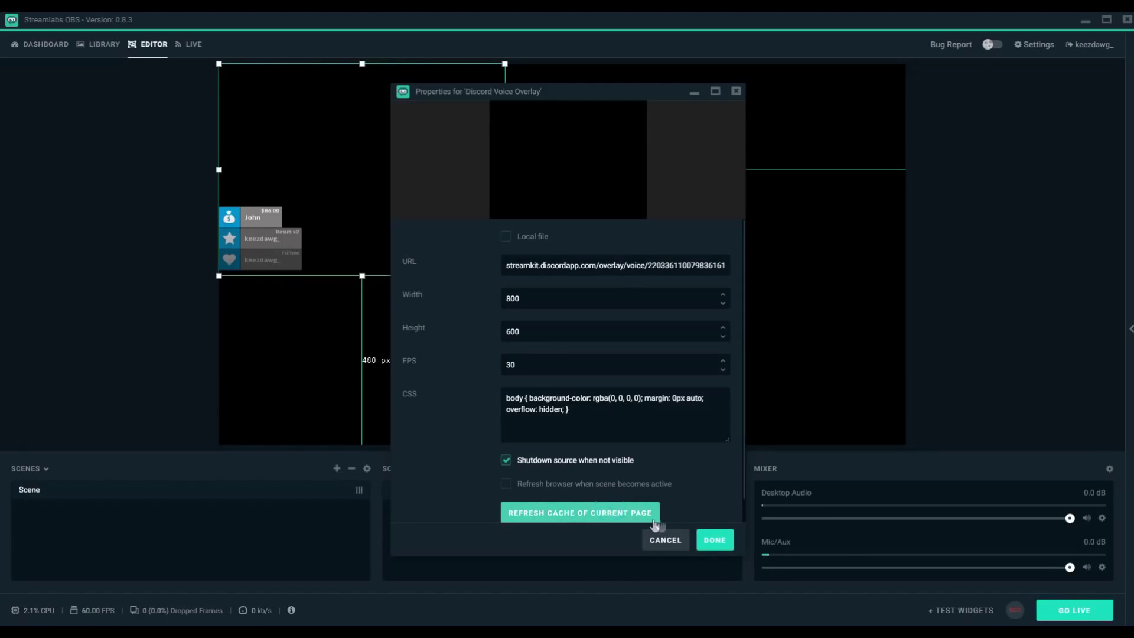
{"action": "left_click", "coordinate": [716, 543]}
Enlarge the Discord Voice Overlay and place it along the canvas's left edge, about 677 px from the top
{"action": "left_click_drag", "start_coordinate": [455, 185], "coordinate": [456, 353]}
{"action": "mouse_move", "coordinate": [505, 233]}
{"action": "left_mouse_down"}
{"action": "mouse_move", "coordinate": [504, 253]}
{"action": "mouse_move", "coordinate": [512, 225]}
{"action": "mouse_move", "coordinate": [499, 239]}
{"action": "left_mouse_up"}
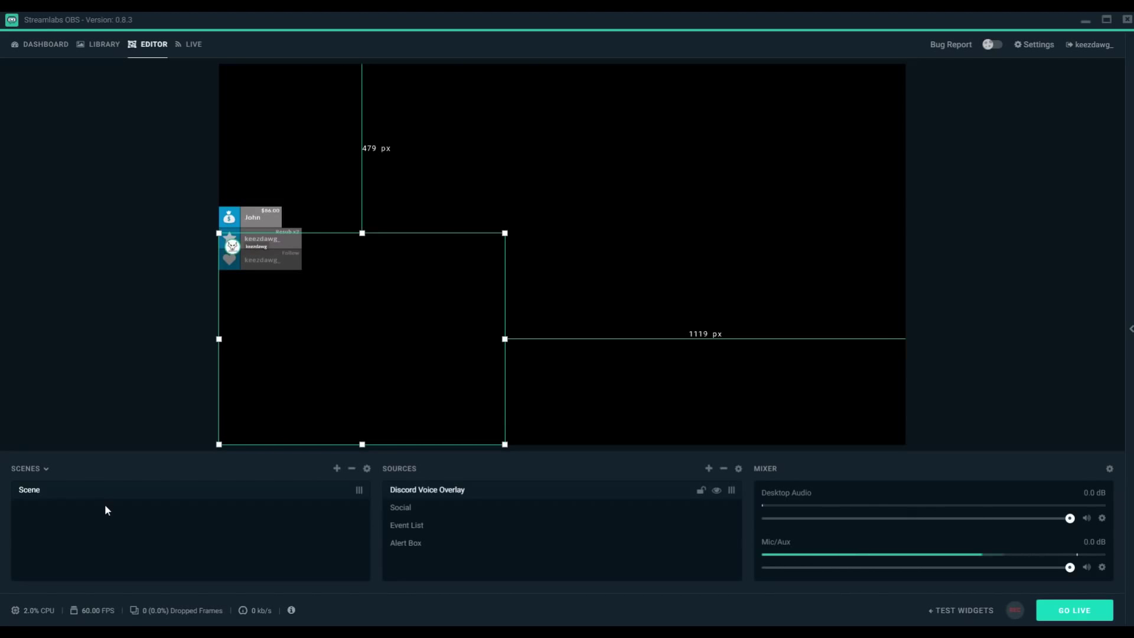
{"action": "left_click_drag", "start_coordinate": [363, 234], "coordinate": [375, 315]}
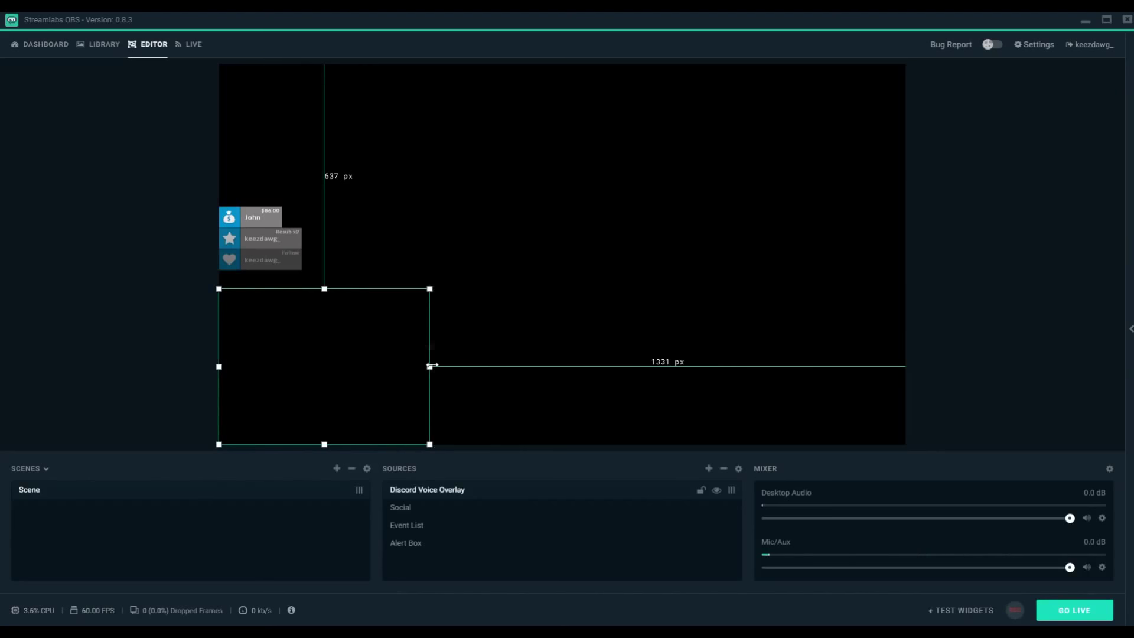
{"action": "left_click_drag", "start_coordinate": [430, 289], "coordinate": [686, 142]}
{"action": "left_click_drag", "start_coordinate": [562, 154], "coordinate": [562, 324]}
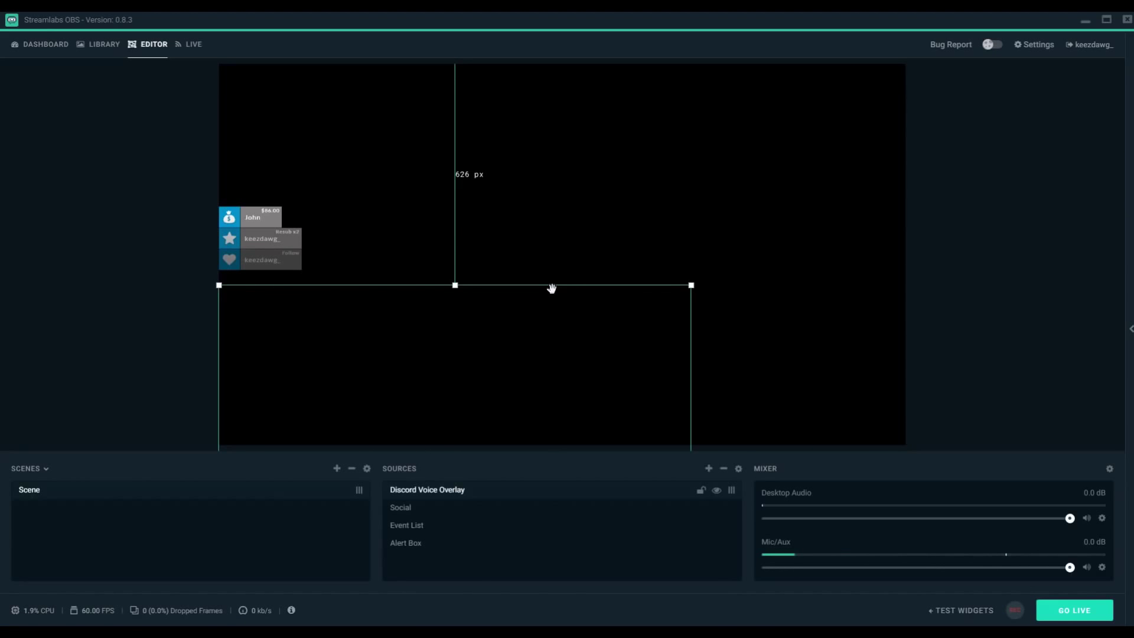
{"action": "left_click_drag", "start_coordinate": [552, 289], "coordinate": [551, 306]}
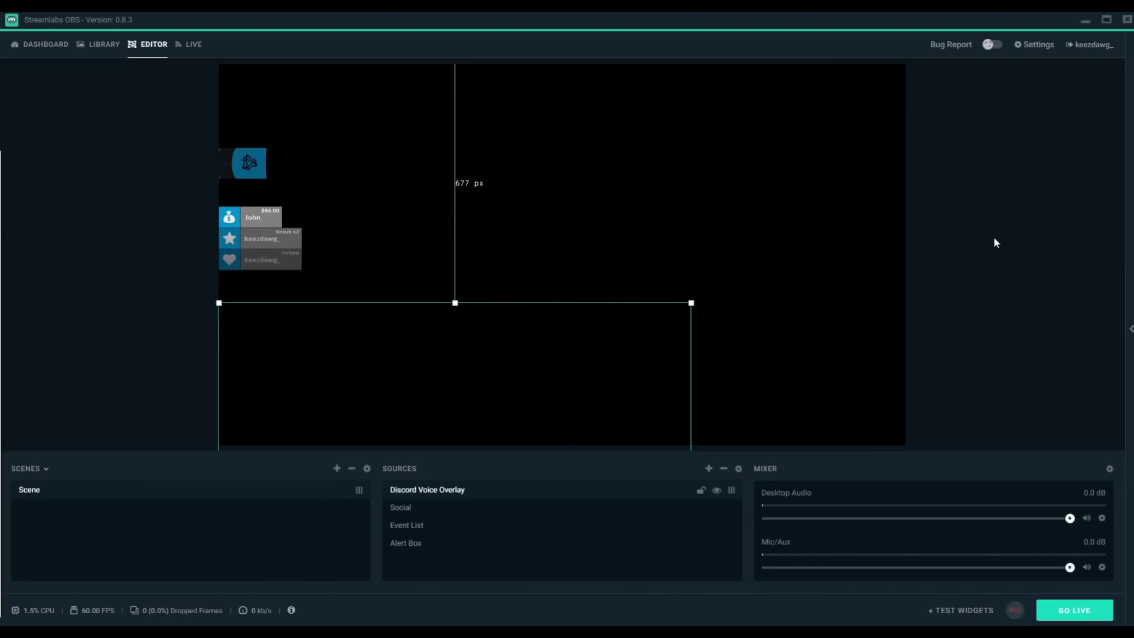
Add another new browser source to the scene and name it Clan Discord
{"action": "left_click", "coordinate": [709, 468]}
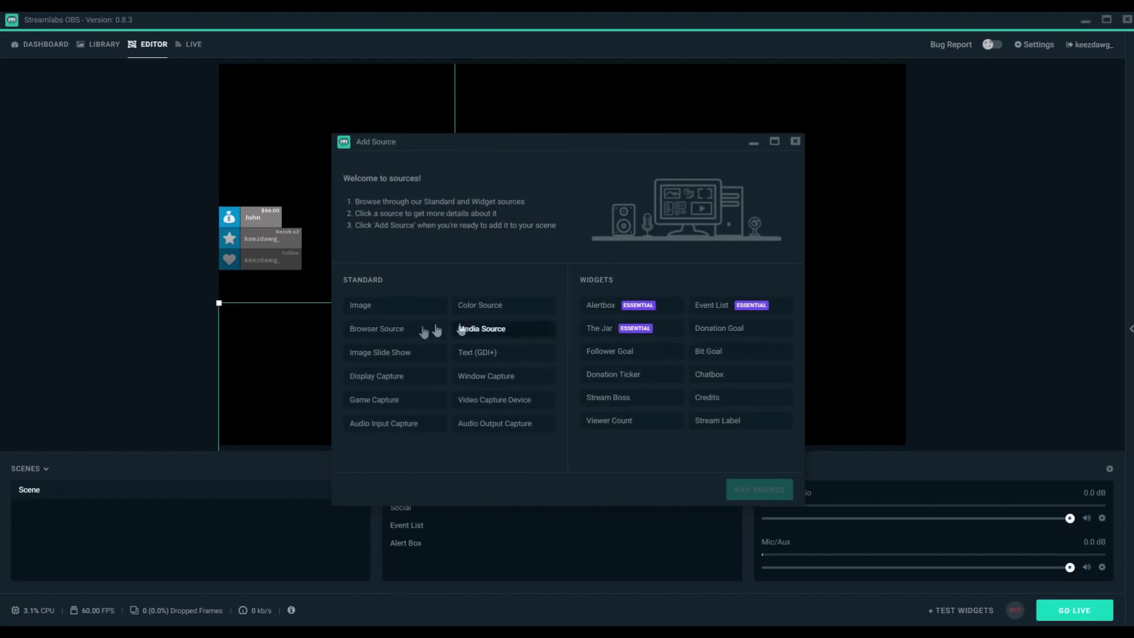
{"action": "left_click", "coordinate": [386, 329]}
{"action": "left_click", "coordinate": [752, 488]}
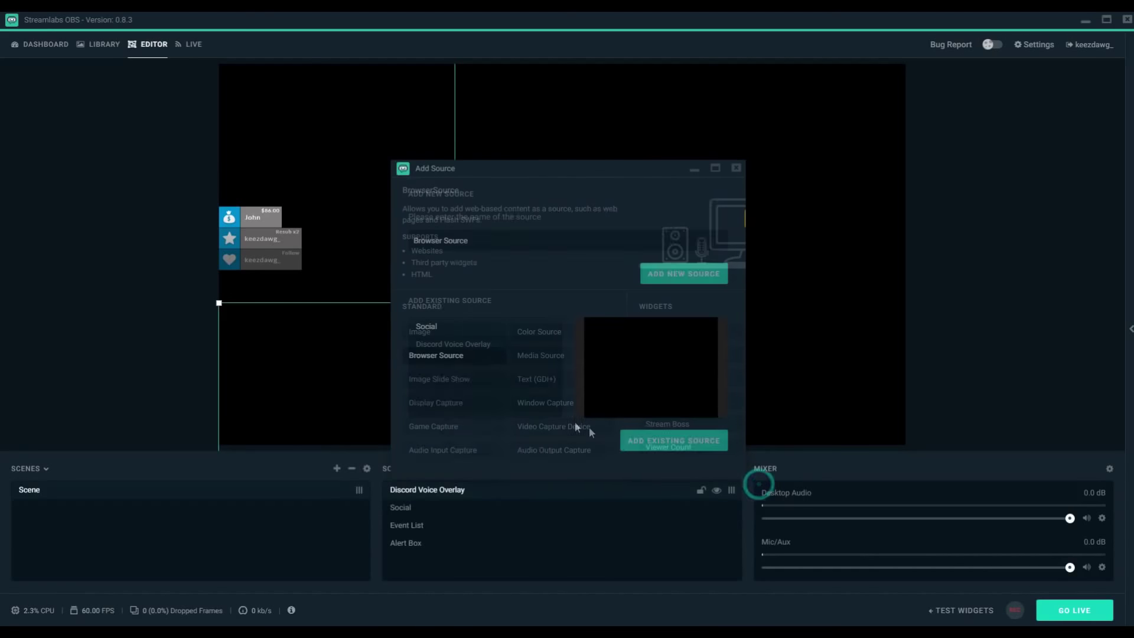
{"action": "left_click", "coordinate": [509, 242]}
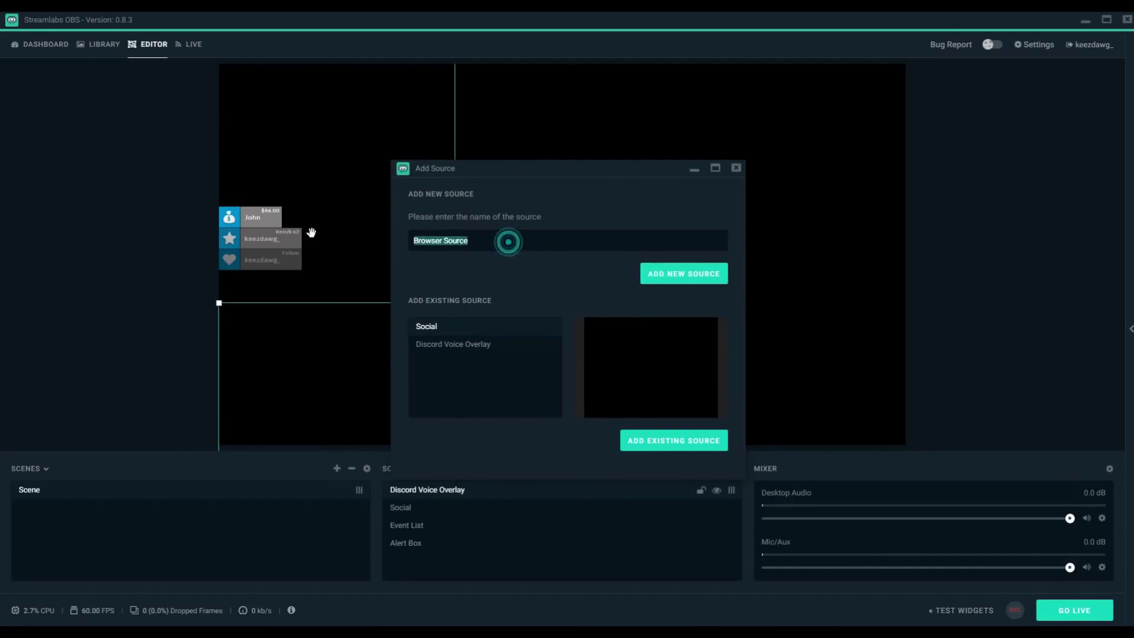
{"action": "type", "text": "Clan Invite"}
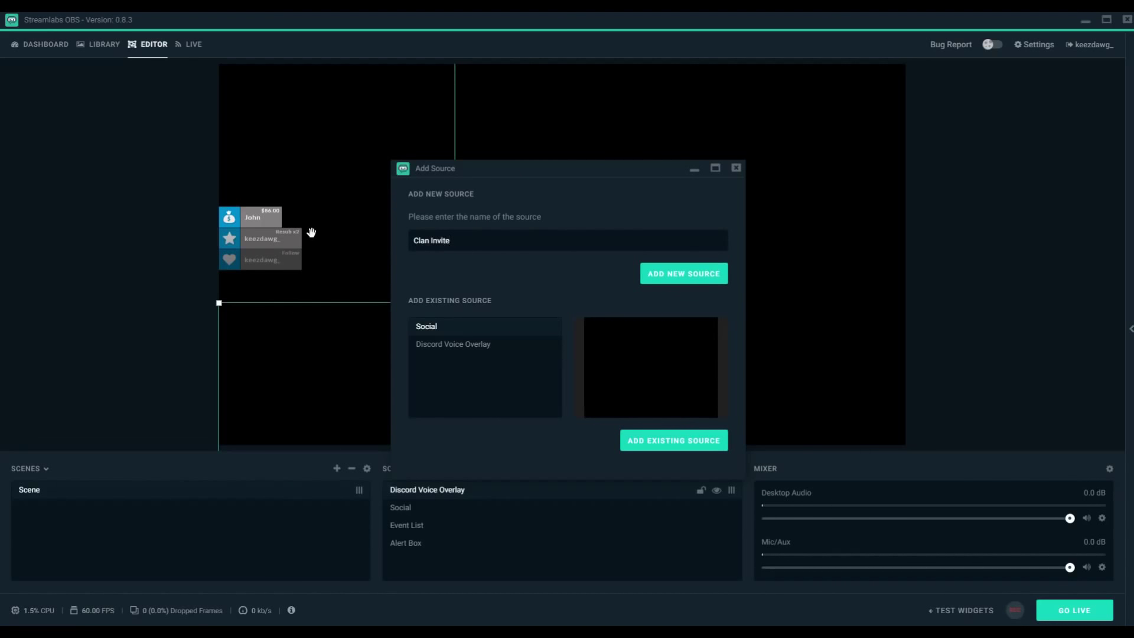
{"action": "left_click", "coordinate": [485, 243]}
{"action": "type", "text": "Di"}
{"action": "type", "text": "Clan Discord"}
{"action": "left_click", "coordinate": [683, 275]}
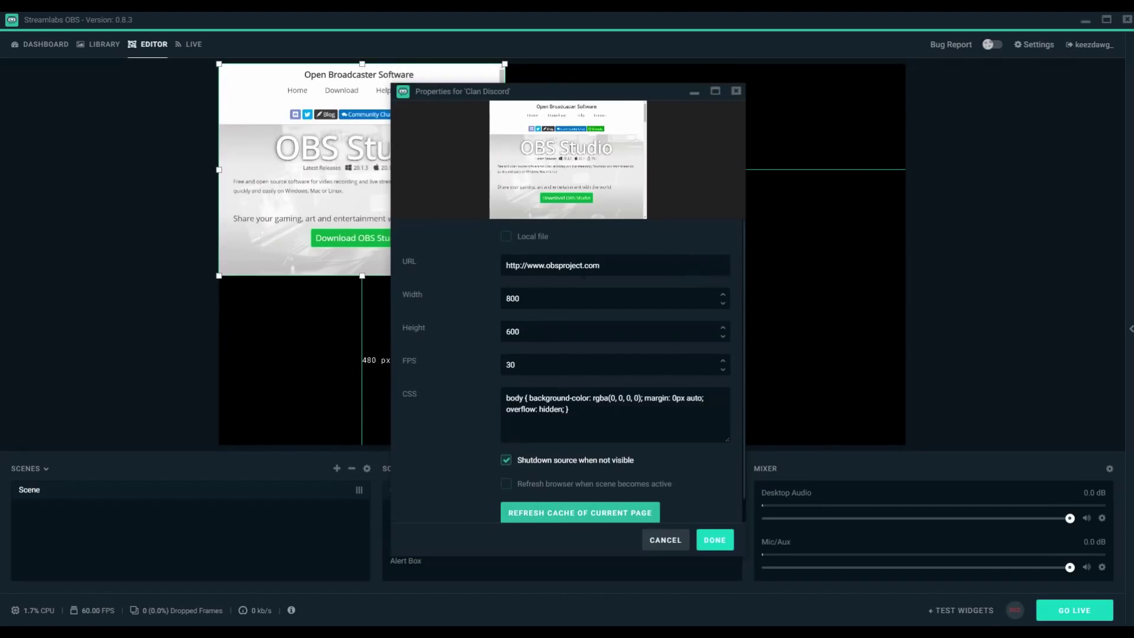
Set the Clan Discord source's URL to the copied StreamKit status overlay link and refresh the page cache
{"action": "left_click", "coordinate": [633, 263]}
{"action": "key", "text": "ctrl+a"}
{"action": "key", "text": "ctrl+v"}
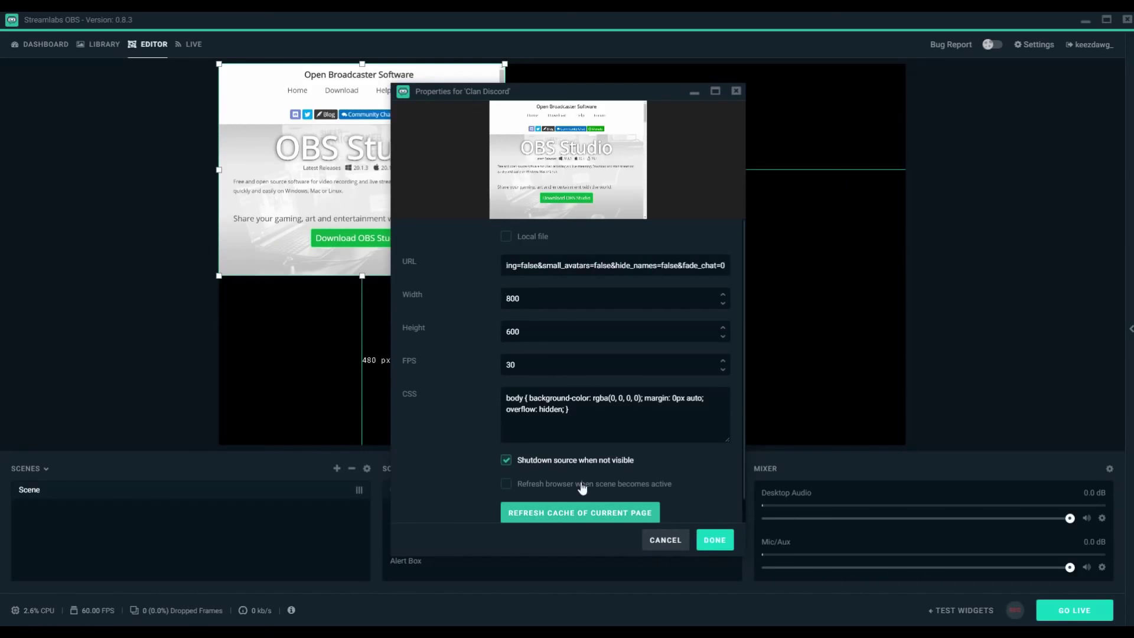
{"action": "left_click", "coordinate": [577, 513]}
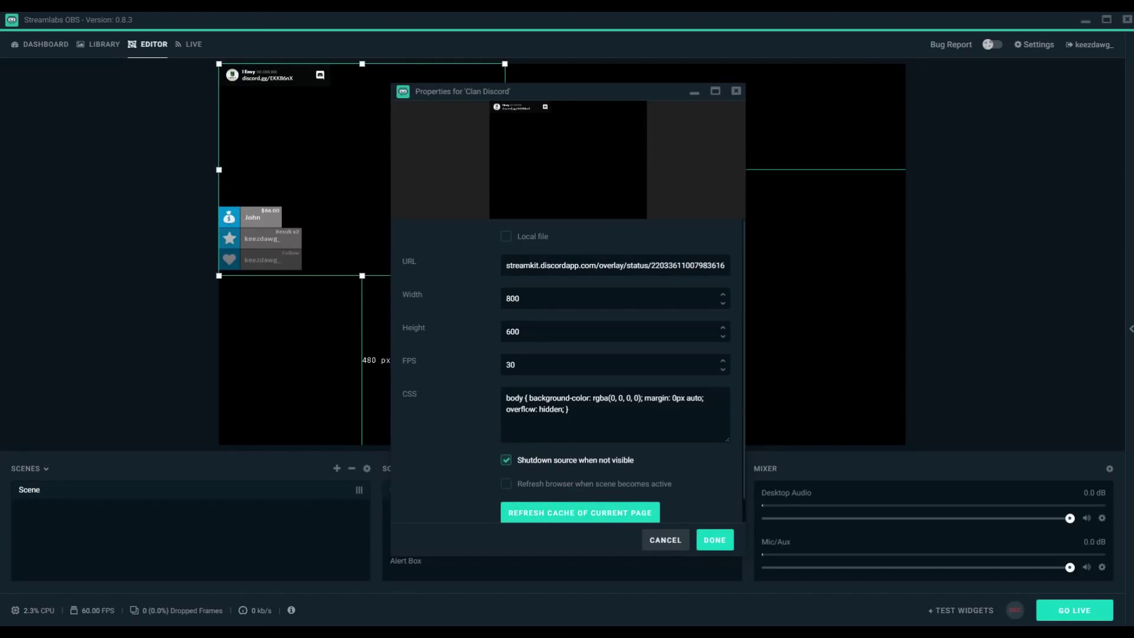
{"action": "left_click", "coordinate": [714, 540]}
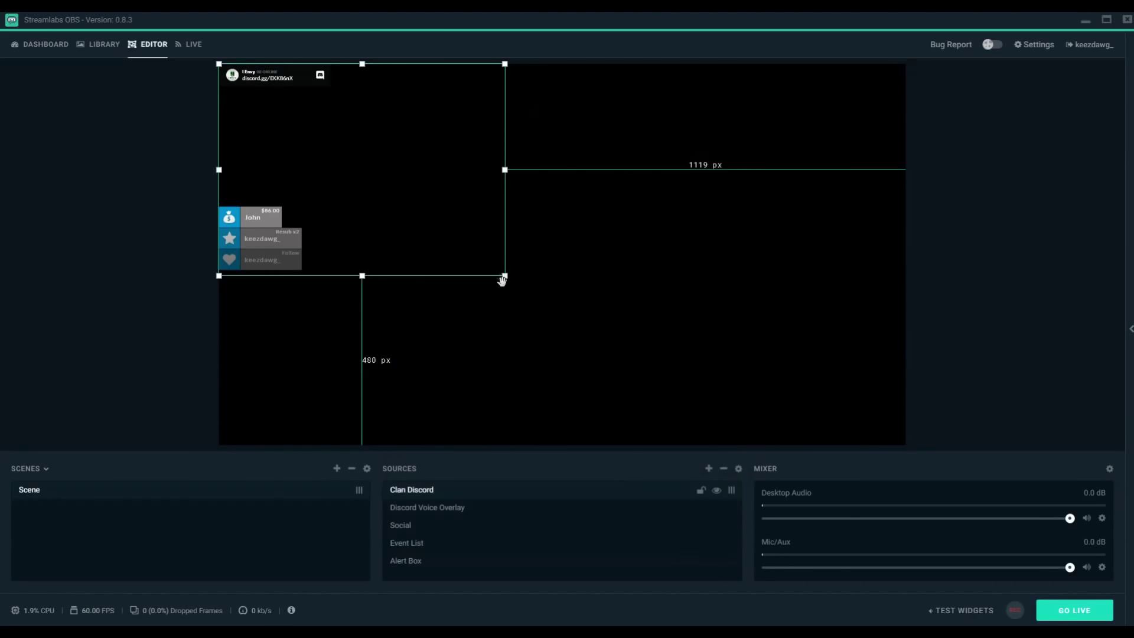
Enlarge the Clan Discord overlay from its top-left corner until it ends about 676 px from the canvas's right edge
{"action": "left_click_drag", "start_coordinate": [505, 279], "coordinate": [495, 269]}
{"action": "left_click", "coordinate": [275, 82]}
{"action": "left_click_drag", "start_coordinate": [504, 276], "coordinate": [662, 373]}
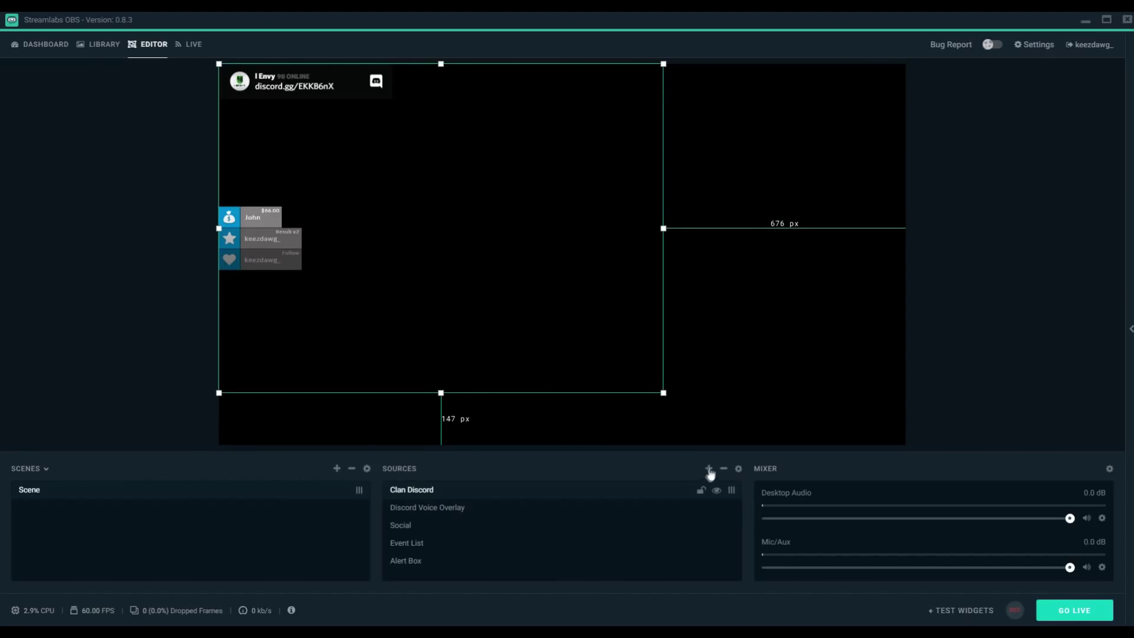
{"action": "left_click", "coordinate": [709, 469]}
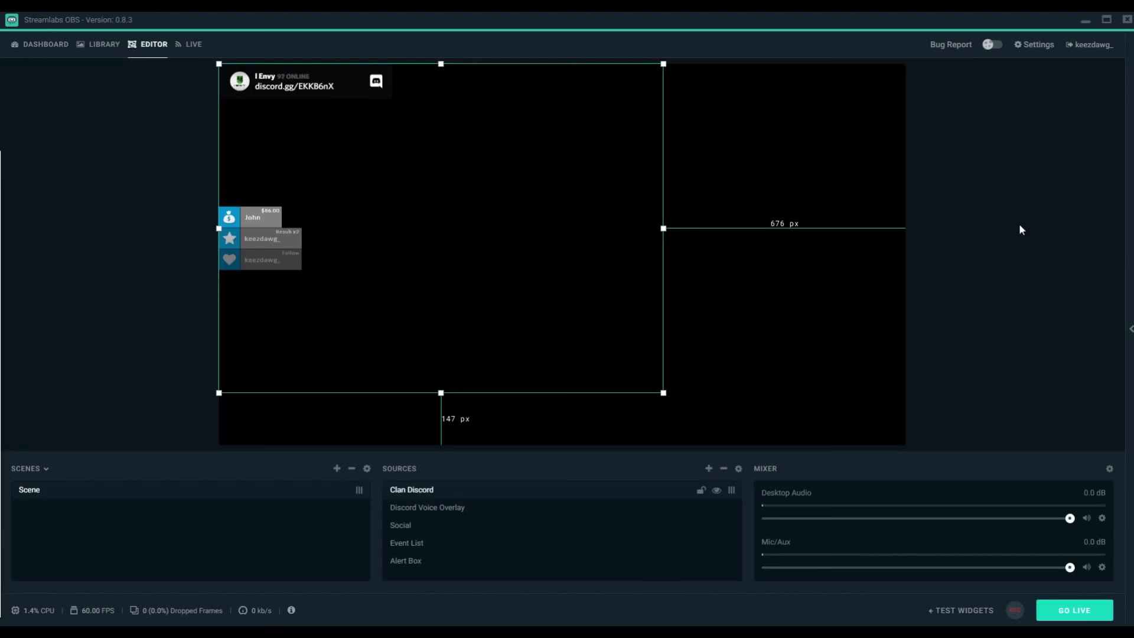
Lock the Clan Discord, Discord Voice Overlay, Social, Event List and Alert Box sources, and hide the Event List
{"action": "left_click", "coordinate": [701, 489]}
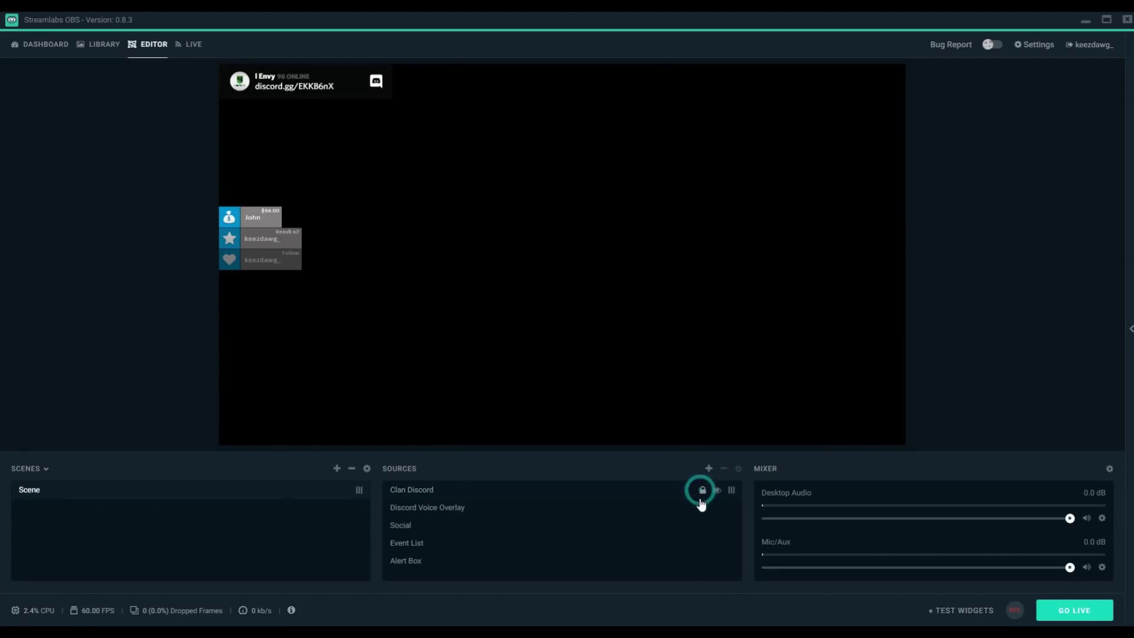
{"action": "left_click", "coordinate": [702, 508]}
{"action": "left_click", "coordinate": [702, 525]}
{"action": "left_click", "coordinate": [701, 543]}
{"action": "left_click", "coordinate": [701, 562]}
{"action": "left_click", "coordinate": [716, 544]}
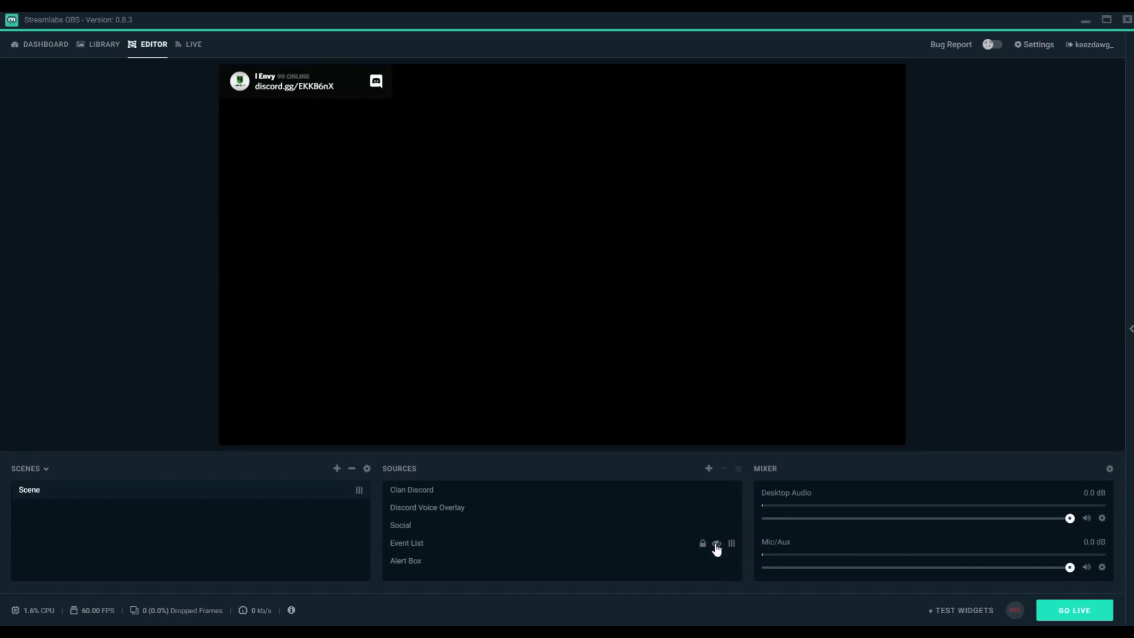
Add a display capture source to the scene and name it Gaming Monitor
{"action": "left_click", "coordinate": [709, 469]}
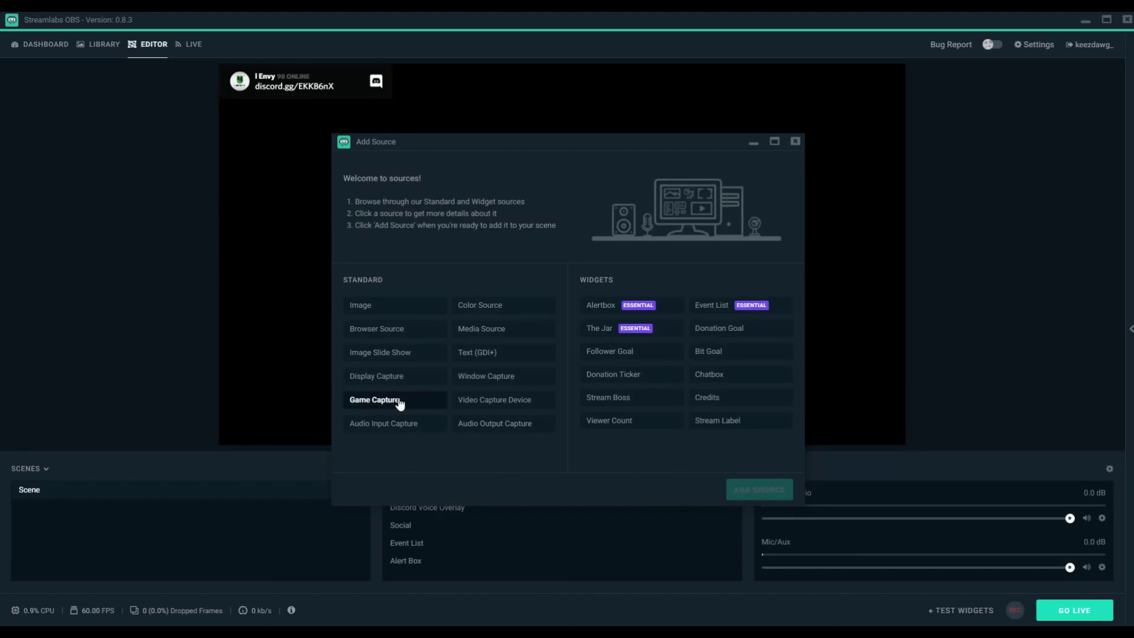
{"action": "left_click", "coordinate": [384, 378]}
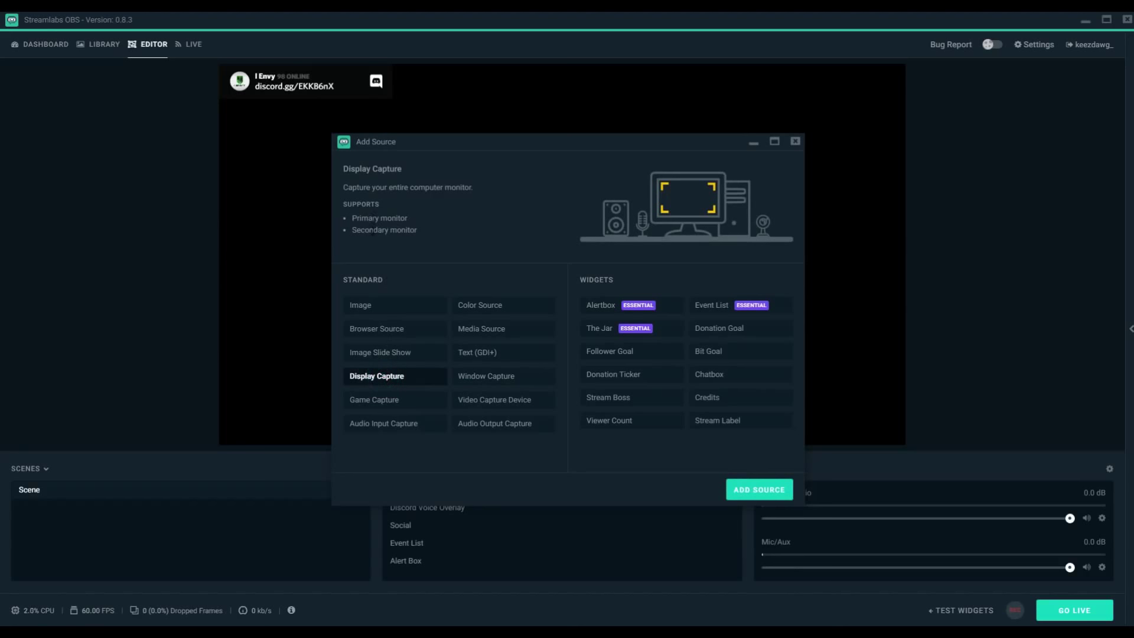
{"action": "left_click", "coordinate": [750, 481]}
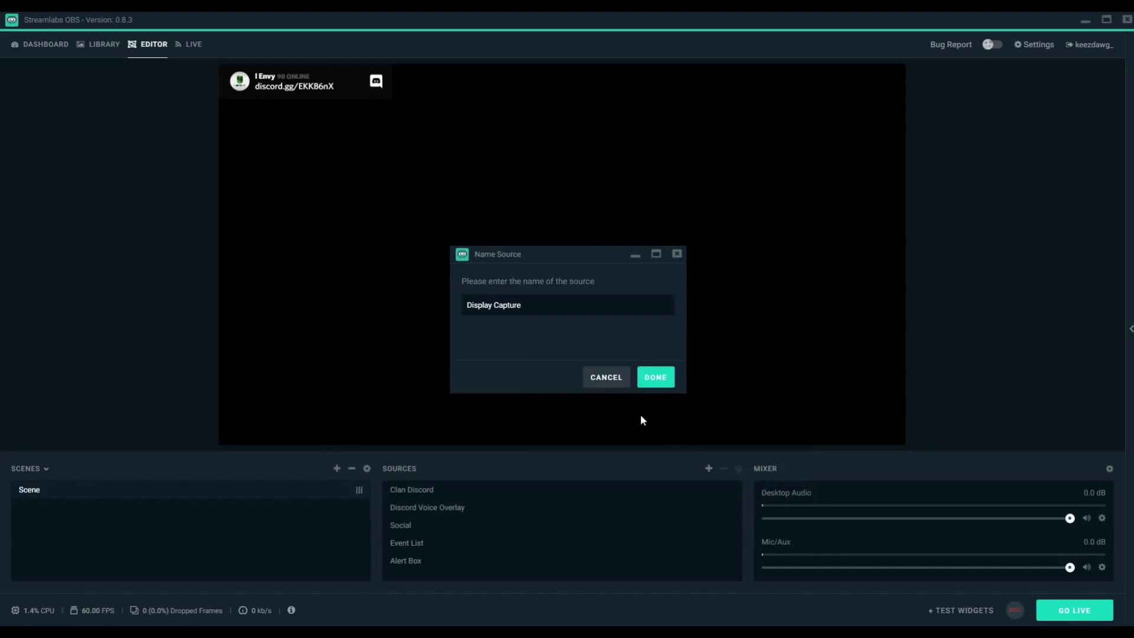
{"action": "triple_click", "coordinate": [548, 305]}
{"action": "type", "text": "GA"}
{"action": "key", "text": "BackSpace"}
{"action": "type", "text": "ame"}
{"action": "key", "text": "BackSpace"}
{"action": "type", "text": "ing Monitor"}
{"action": "left_click", "coordinate": [657, 378]}
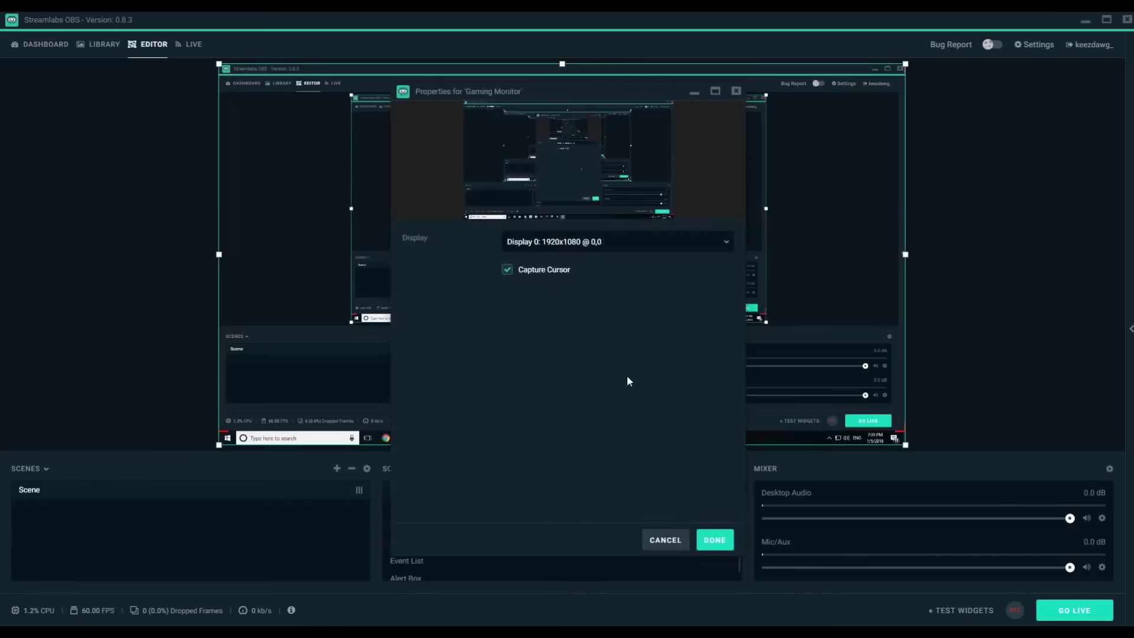
Set the Gaming Monitor source to capture Display 1: 1920x1080 @ -1920,0
{"action": "left_click", "coordinate": [675, 253]}
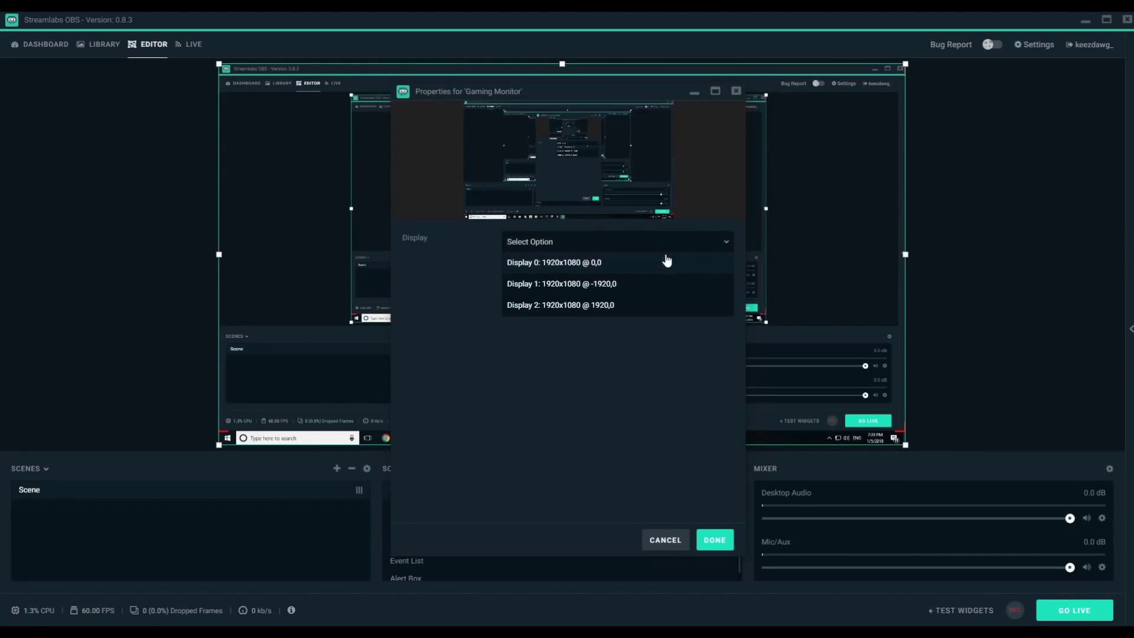
{"action": "left_click", "coordinate": [592, 284]}
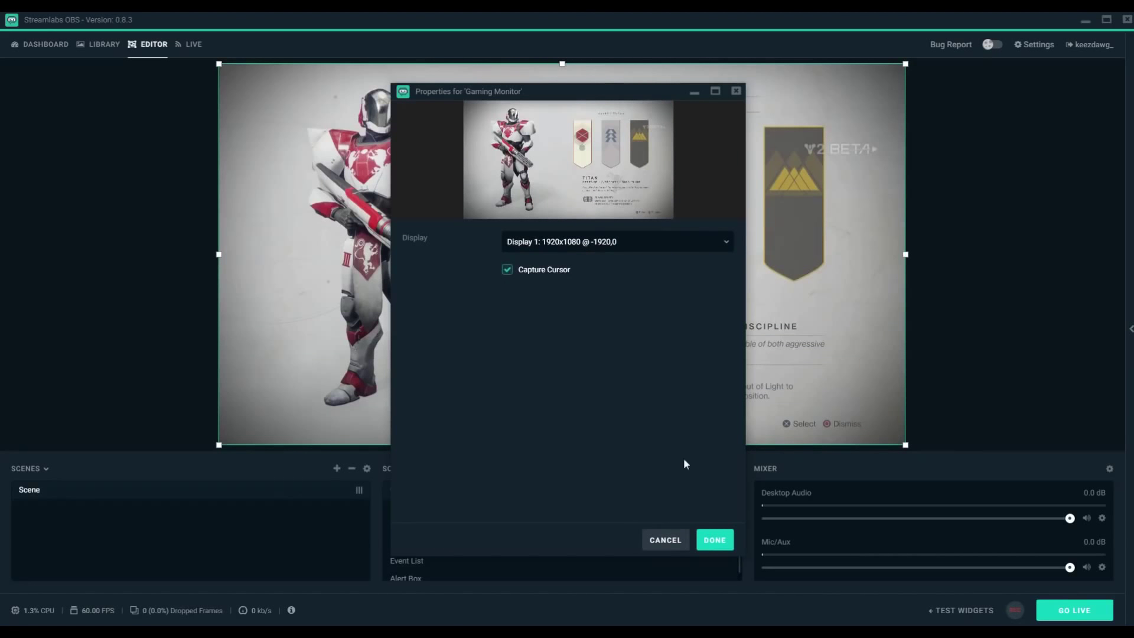
{"action": "left_click", "coordinate": [716, 540]}
Move the Gaming Monitor source to the end of the source list, below Alert Box, and lock it
{"action": "left_click_drag", "start_coordinate": [728, 490], "coordinate": [731, 572]}
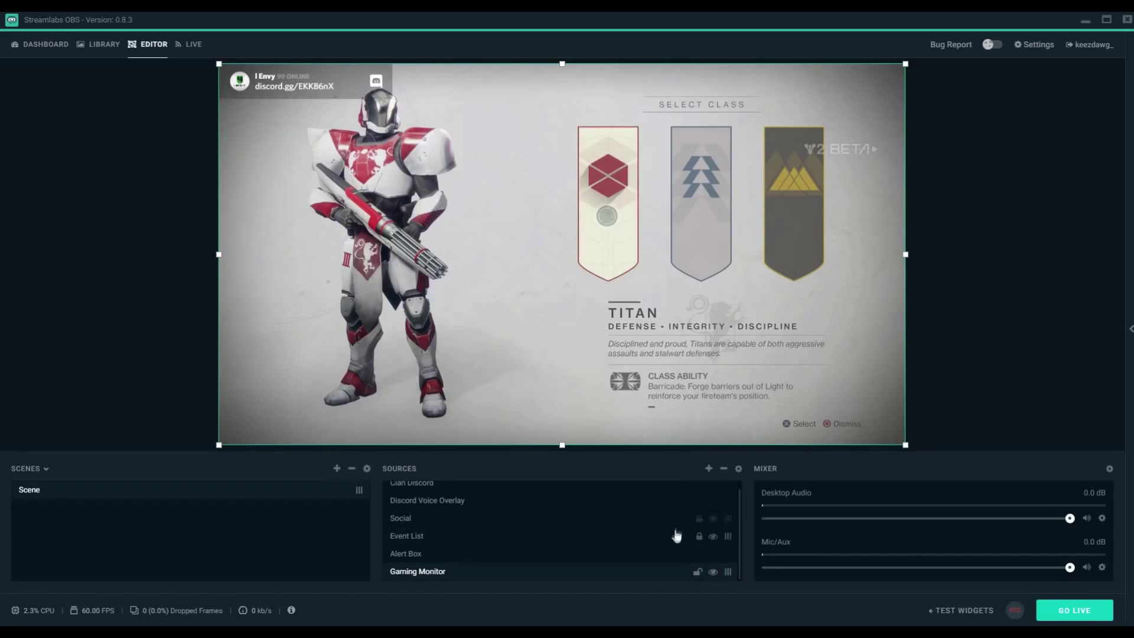
{"action": "left_click", "coordinate": [697, 571]}
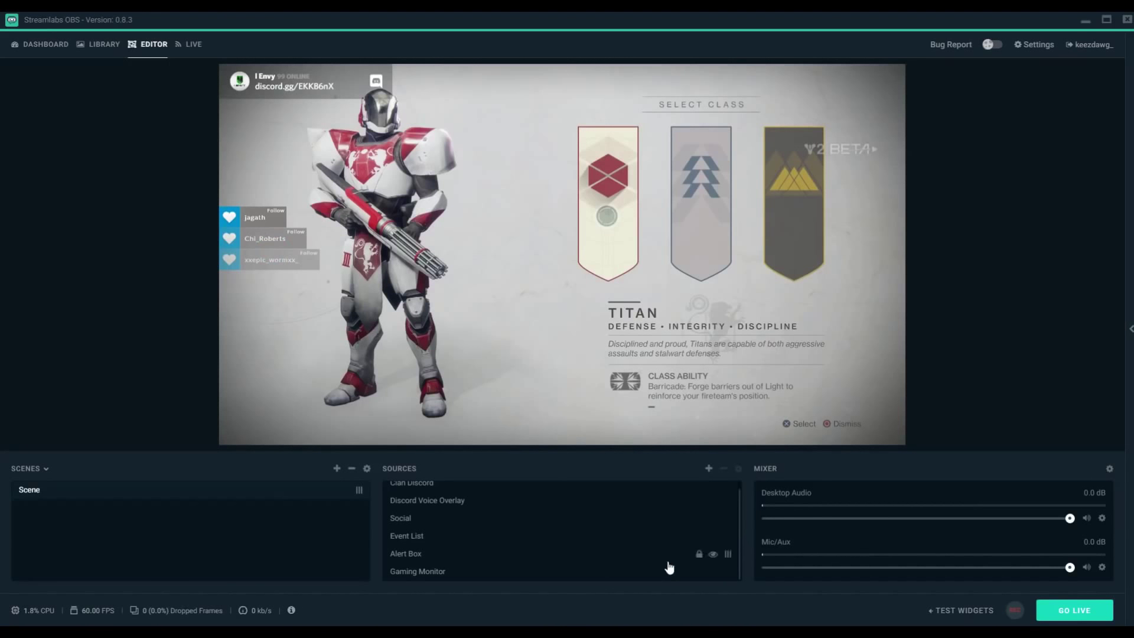
Add a video capture device source to the scene and name it Webcam
{"action": "left_click", "coordinate": [708, 468]}
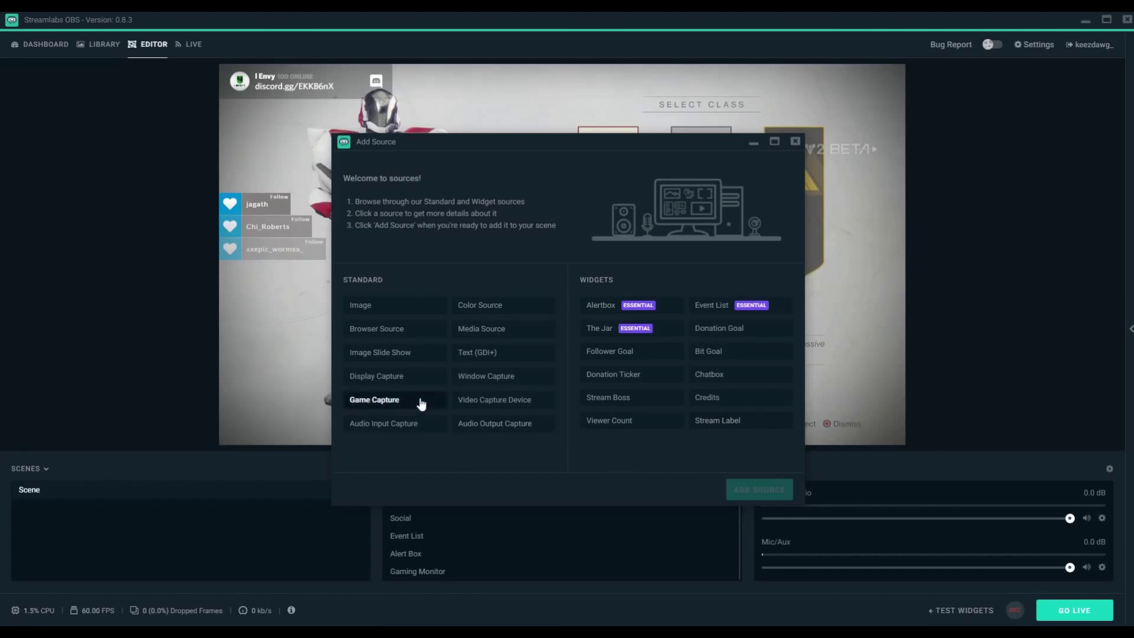
{"action": "left_click", "coordinate": [496, 406]}
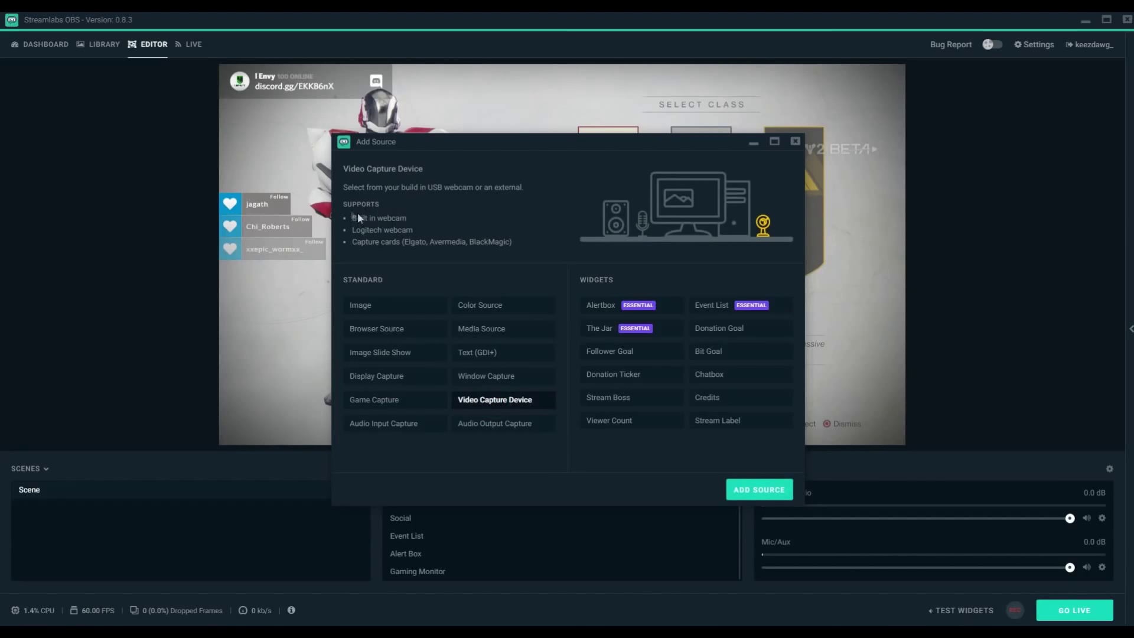
{"action": "left_click", "coordinate": [760, 490]}
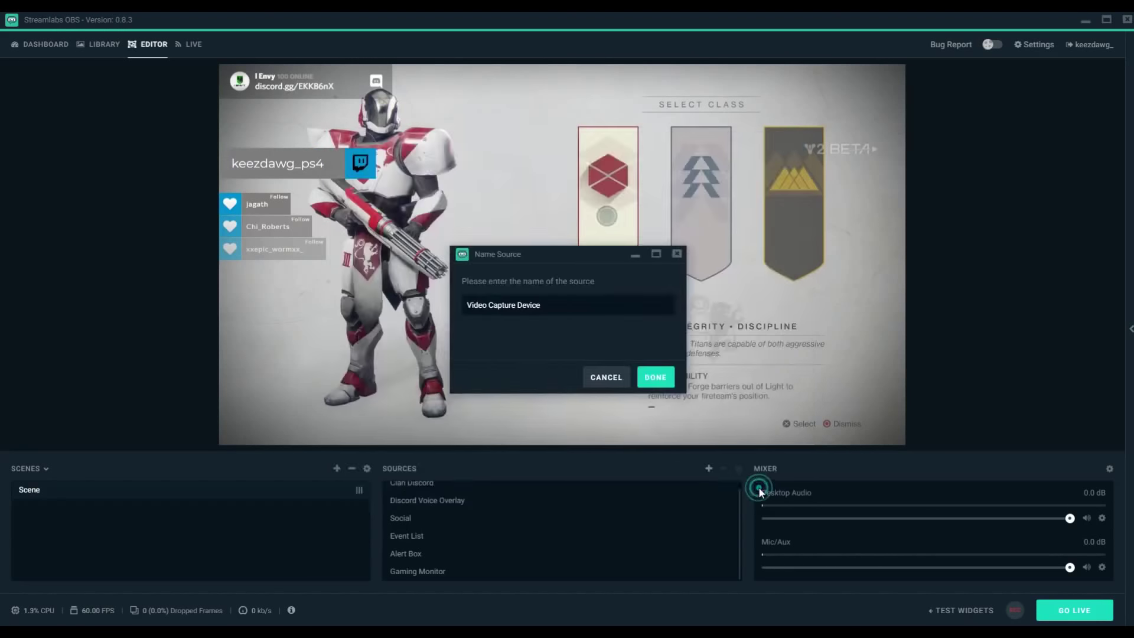
{"action": "key", "text": "ctrl+a"}
{"action": "type", "text": "Webcam"}
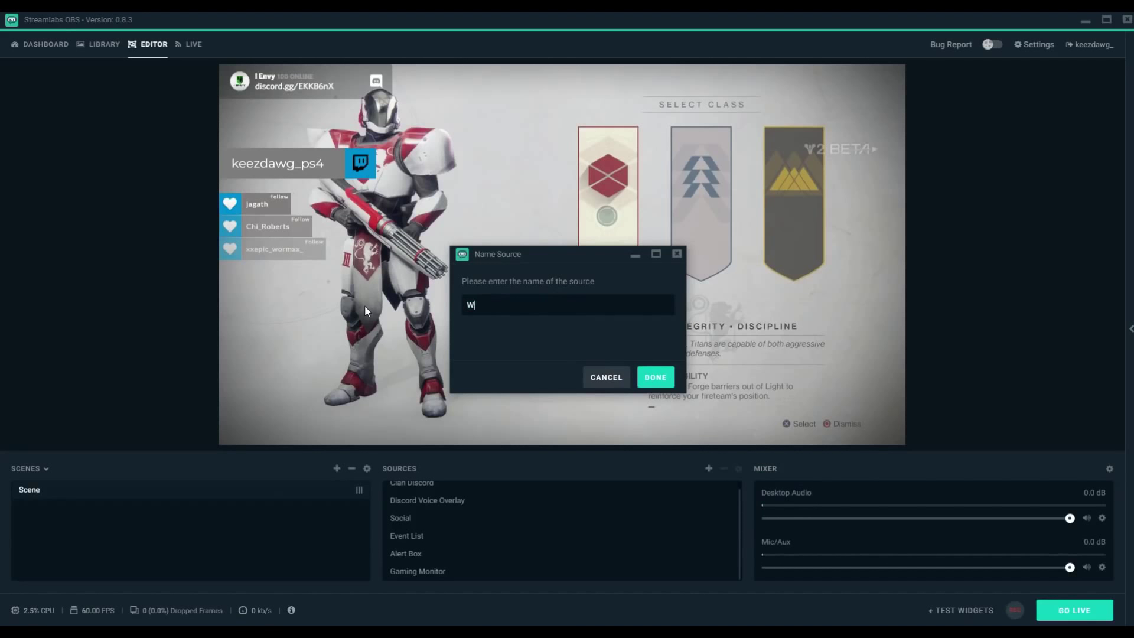
{"action": "left_click", "coordinate": [656, 380]}
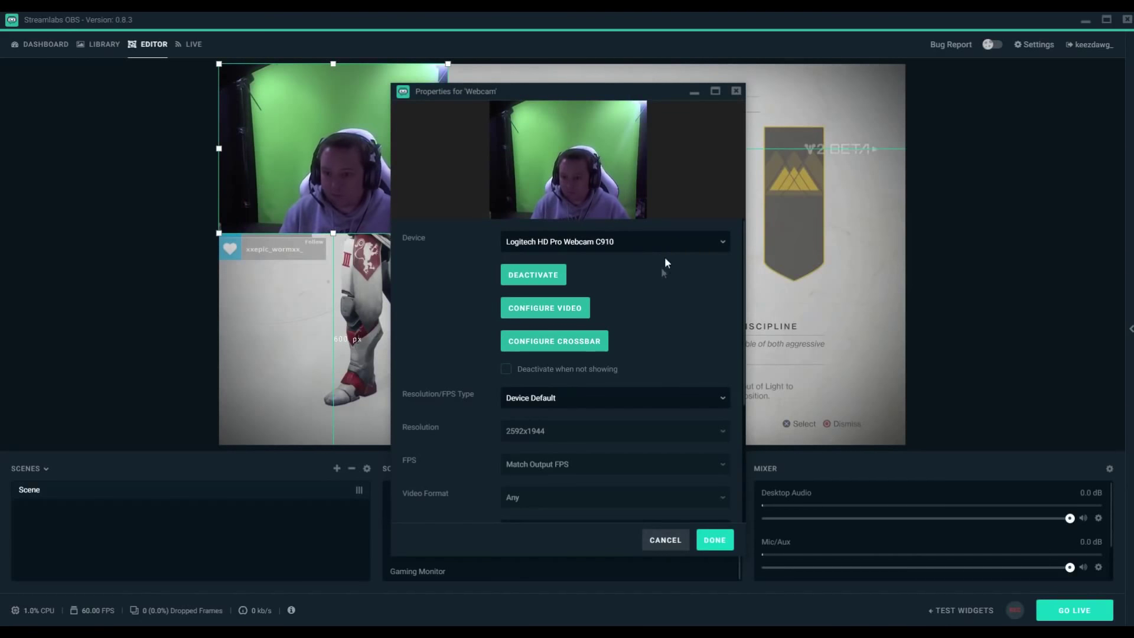
Keep the Webcam source's resolution type at Device Default and enable Deactivate when not showing
{"action": "left_click", "coordinate": [719, 400]}
{"action": "left_click", "coordinate": [674, 418]}
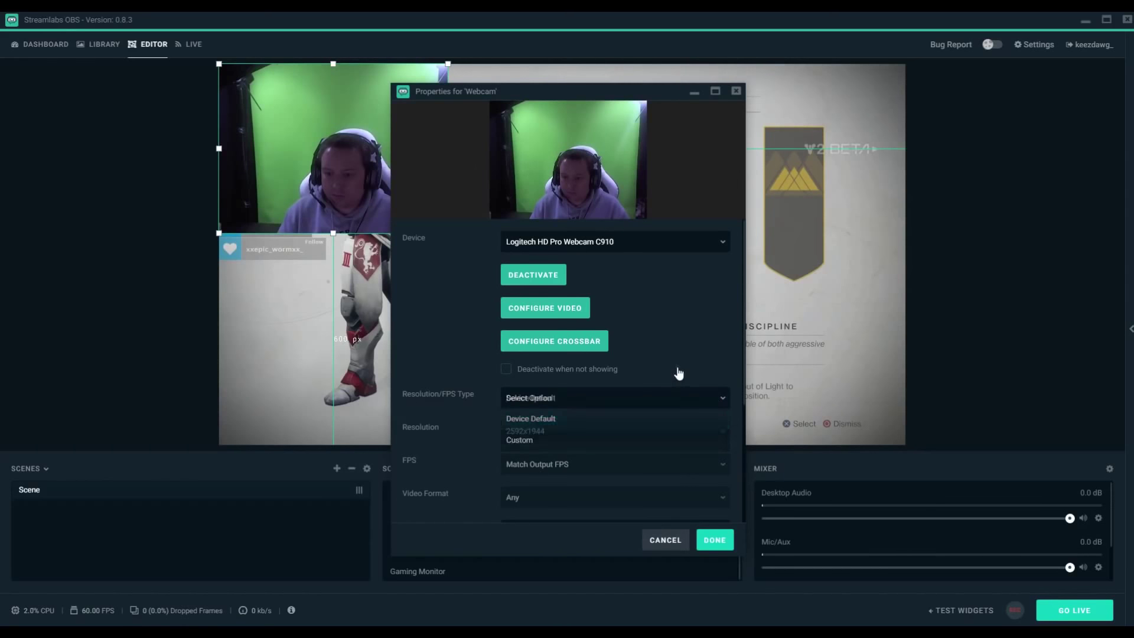
{"action": "left_click", "coordinate": [684, 368]}
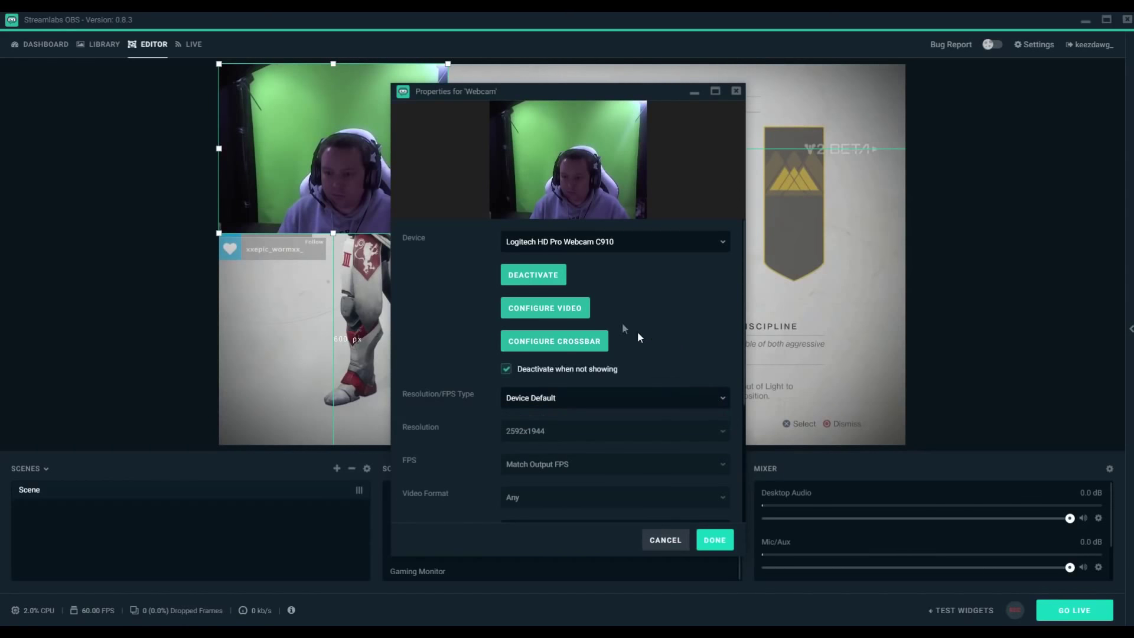
{"action": "left_click", "coordinate": [714, 547]}
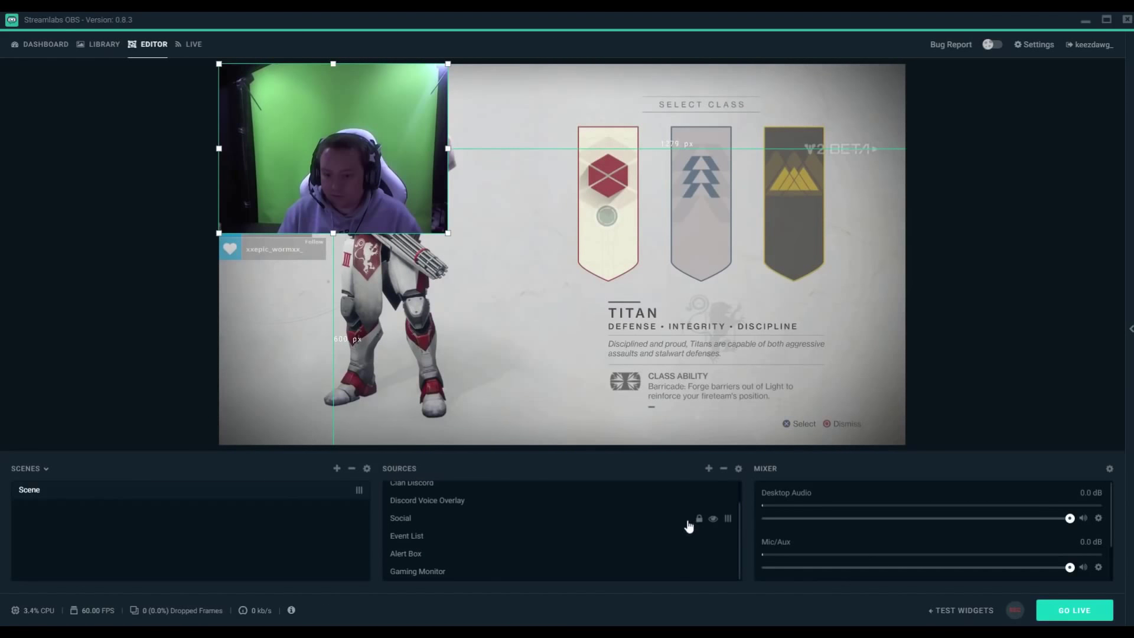
Move the Webcam picture into the bottom-right corner of the canvas
{"action": "scroll", "coordinate": [685, 544], "scroll_direction": "up", "scroll_amount": 1}
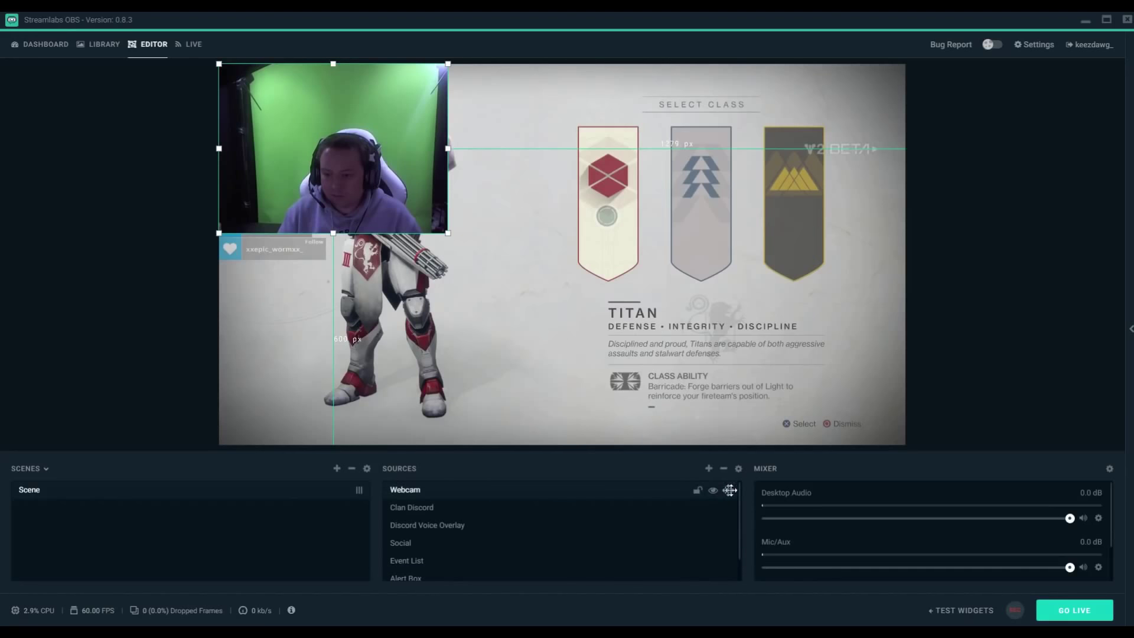
{"action": "left_click_drag", "start_coordinate": [335, 143], "coordinate": [784, 387]}
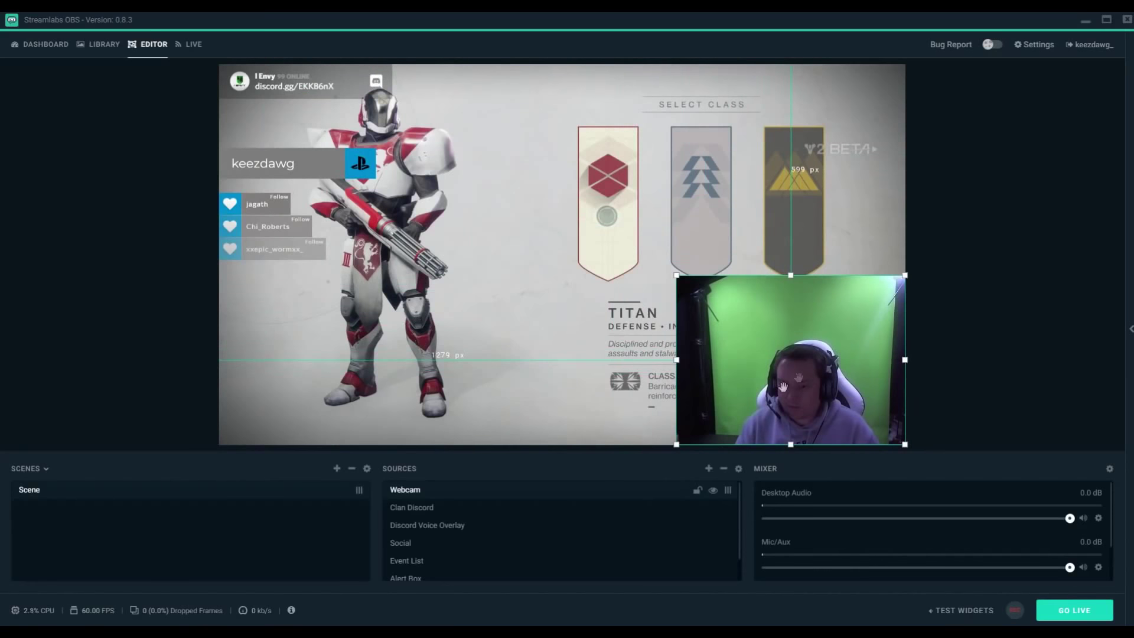
Examine the Logitech camera's video configuration from the Webcam source's properties without changing anything
{"action": "left_click", "coordinate": [739, 469]}
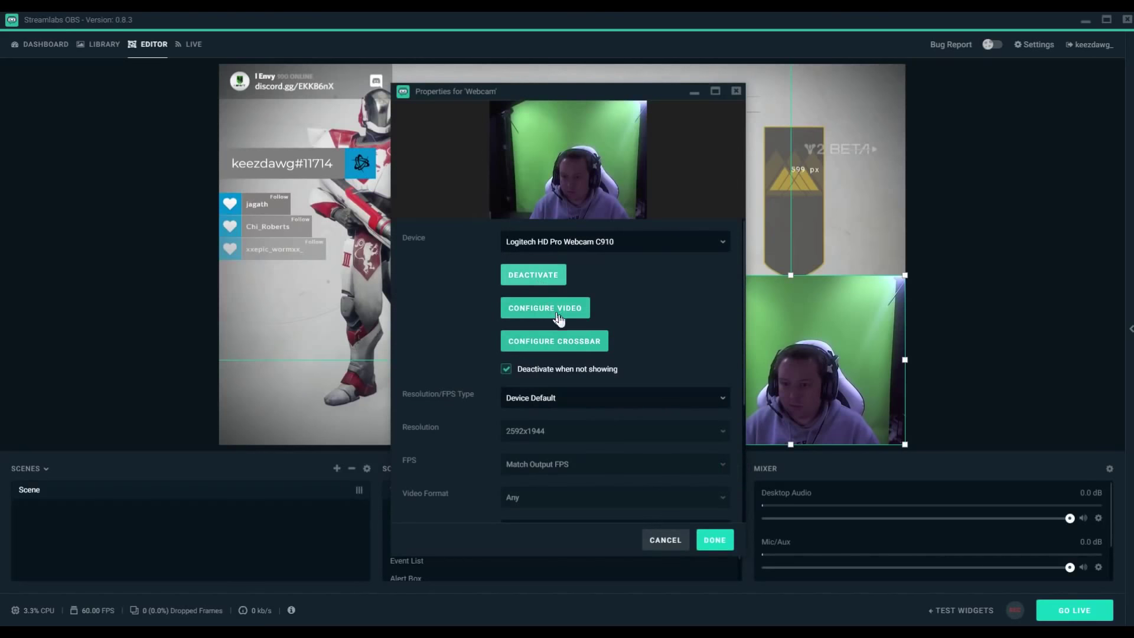
{"action": "left_click", "coordinate": [582, 308]}
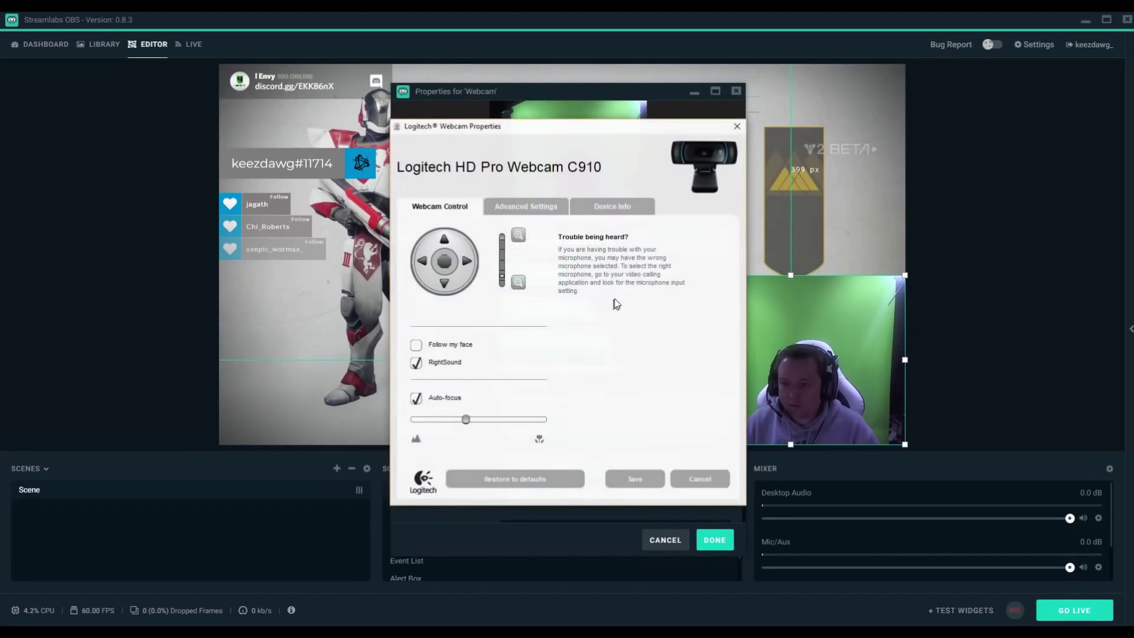
{"action": "left_click", "coordinate": [691, 479]}
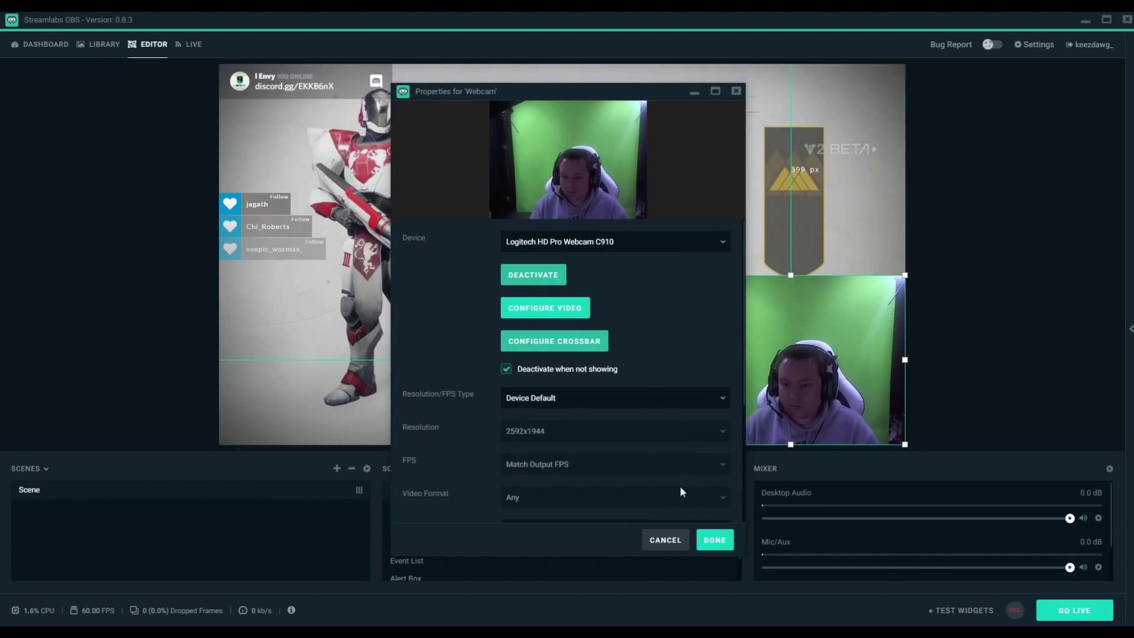
{"action": "left_click", "coordinate": [713, 540]}
Add a Crop/Pad filter to the Webcam source, keeping the default filter name
{"action": "right_click", "coordinate": [629, 493]}
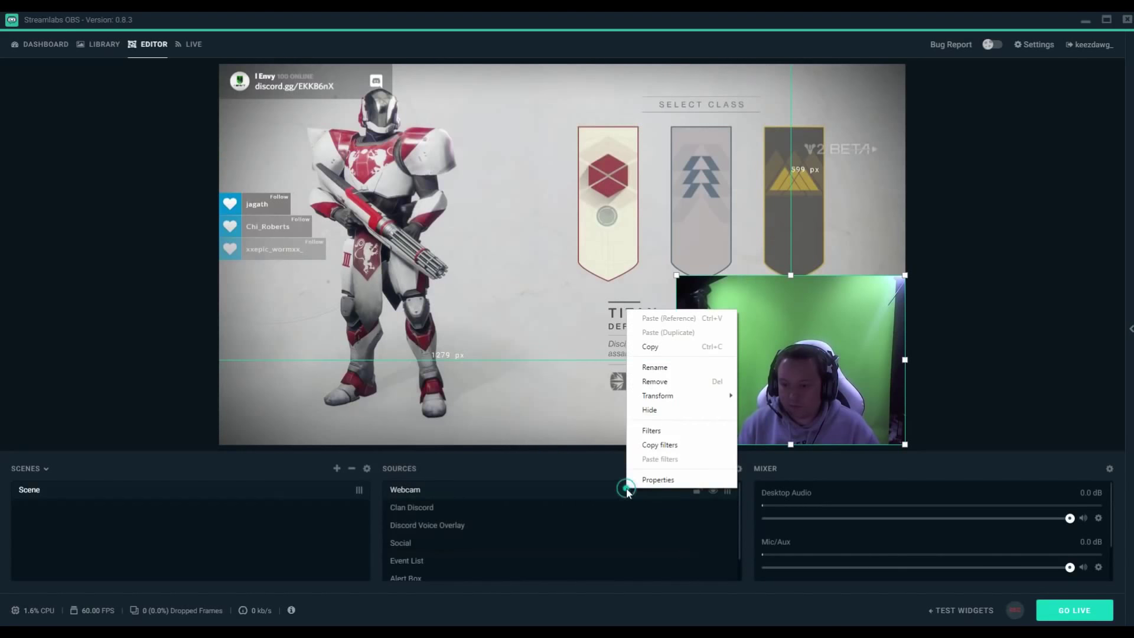
{"action": "left_click", "coordinate": [652, 431]}
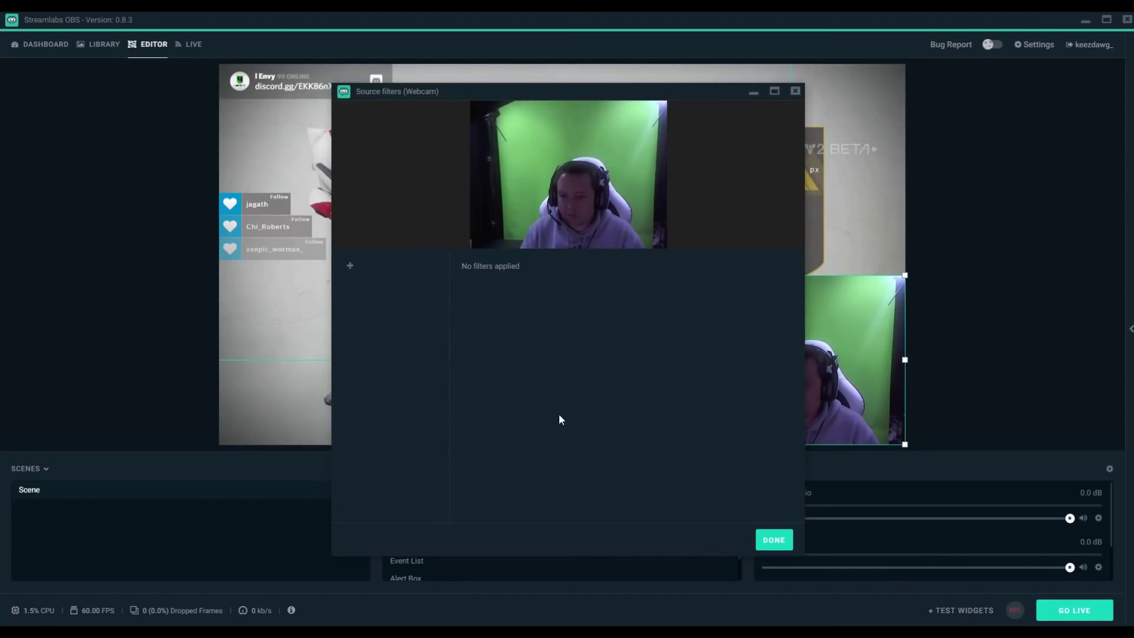
{"action": "left_click", "coordinate": [350, 265]}
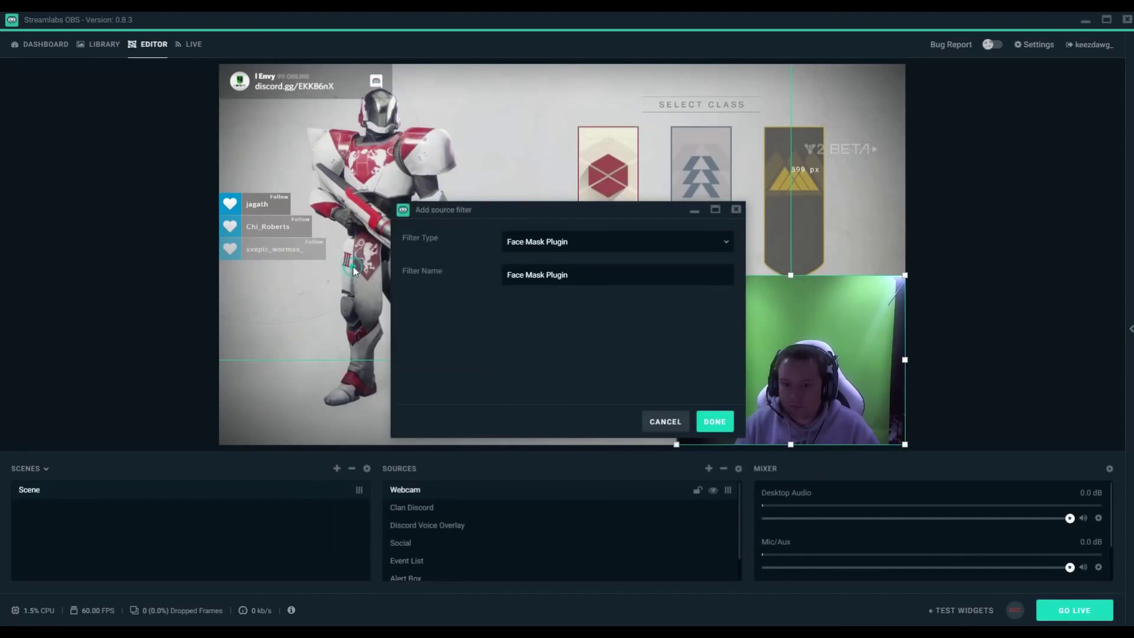
{"action": "left_click", "coordinate": [632, 246]}
{"action": "left_click", "coordinate": [559, 302]}
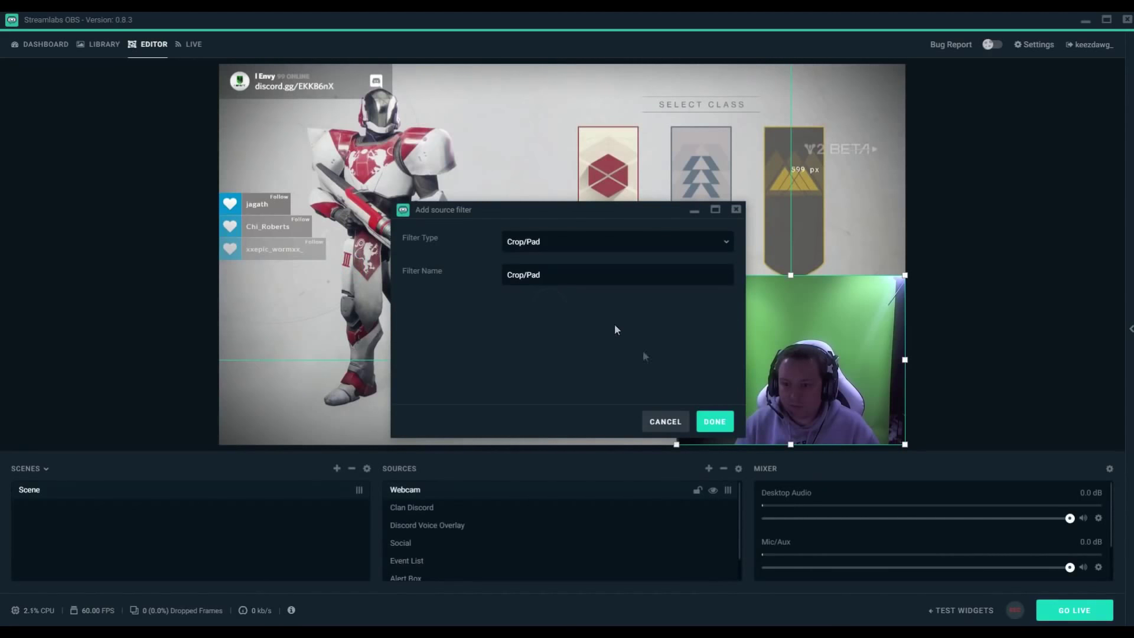
{"action": "left_click", "coordinate": [715, 421]}
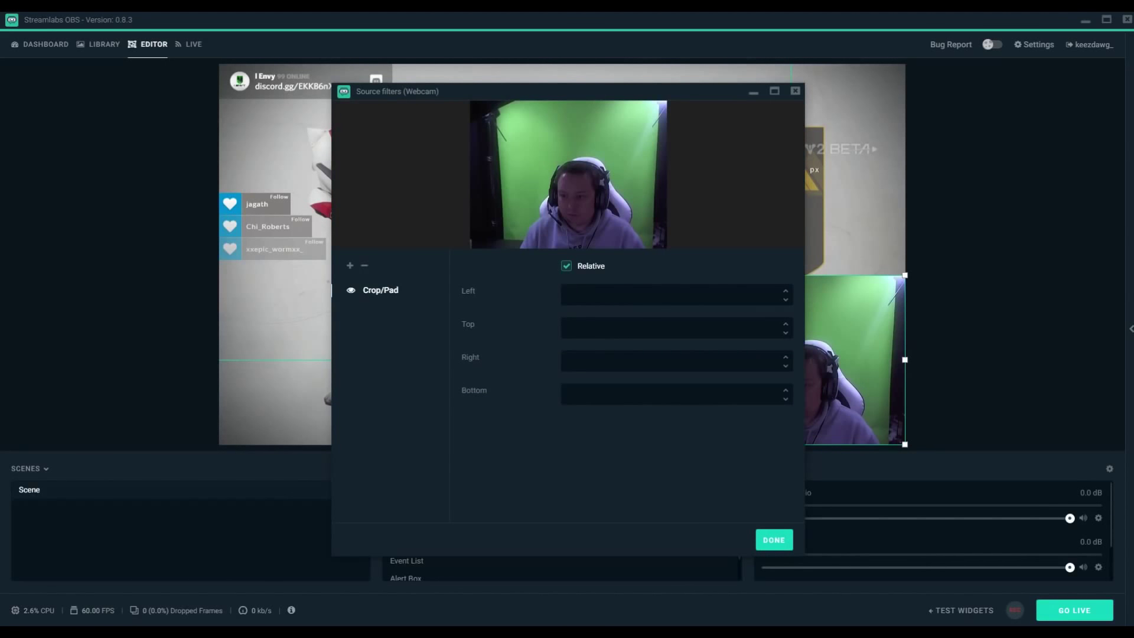
Set the Webcam's Crop/Pad values to 150 for left, top and right, and 40 for bottom
{"action": "left_click_drag", "start_coordinate": [785, 292], "coordinate": [784, 291]}
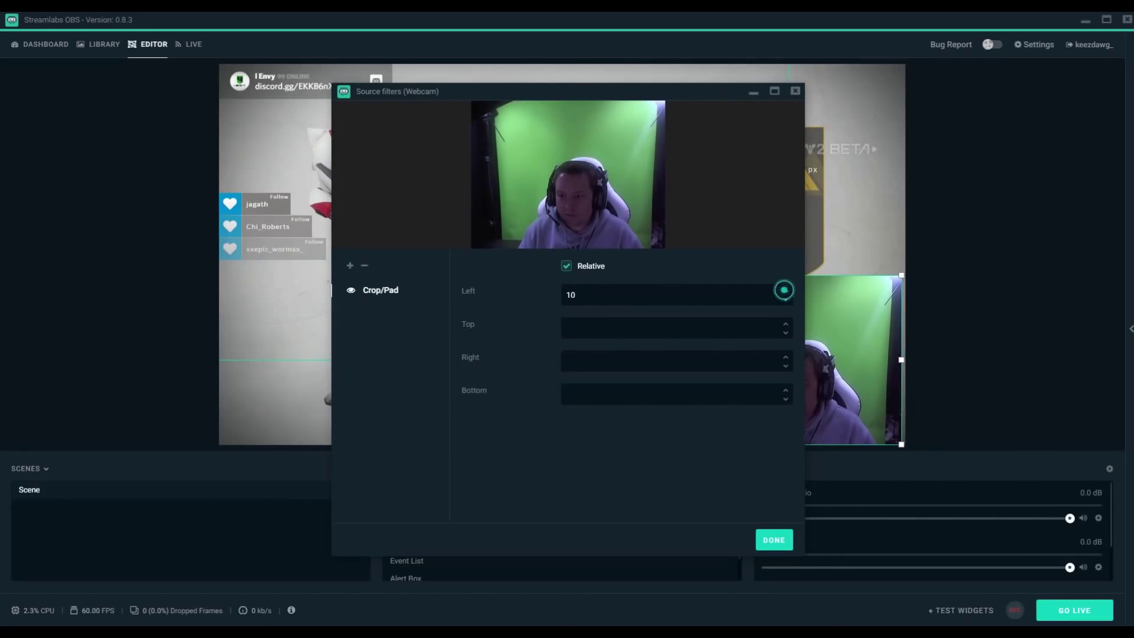
{"action": "type", "text": "150"}
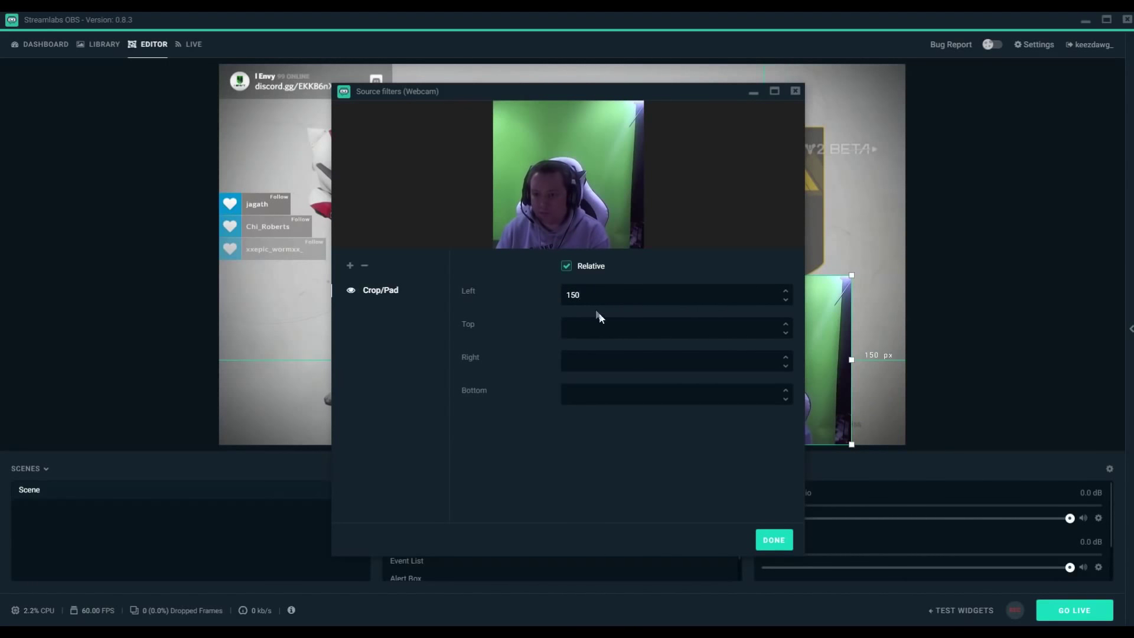
{"action": "left_click", "coordinate": [593, 321]}
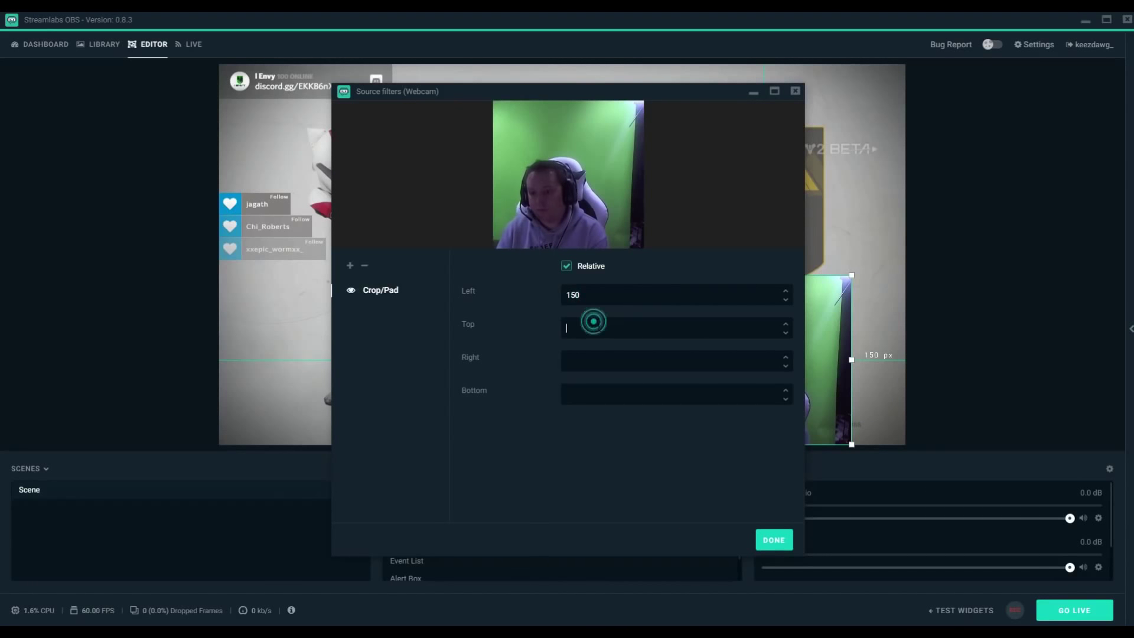
{"action": "type", "text": "150"}
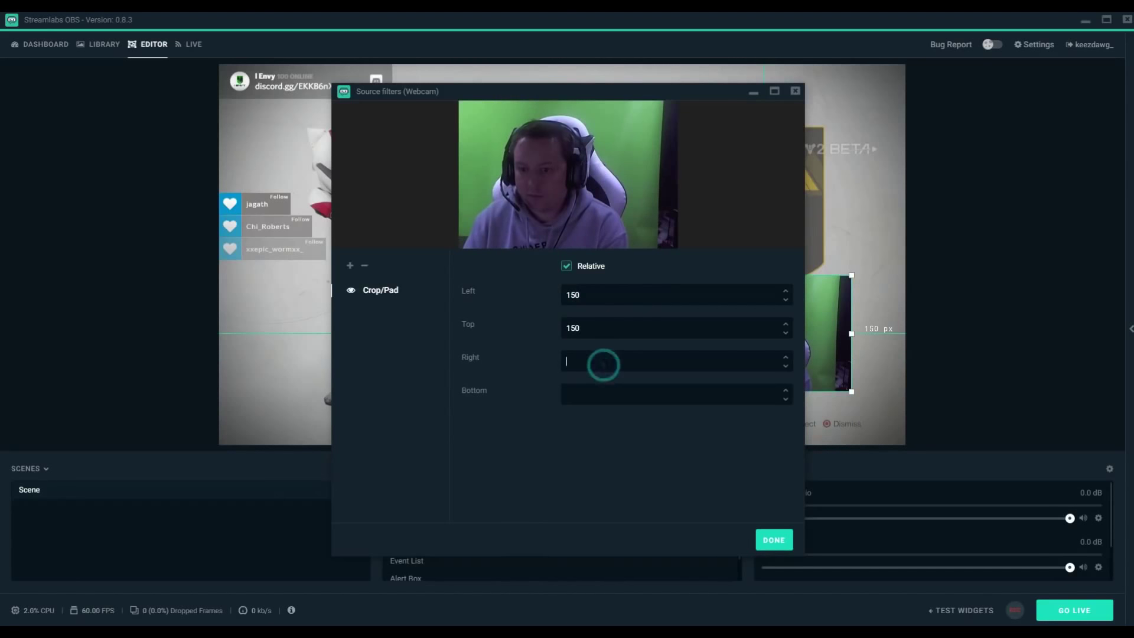
{"action": "type", "text": "150"}
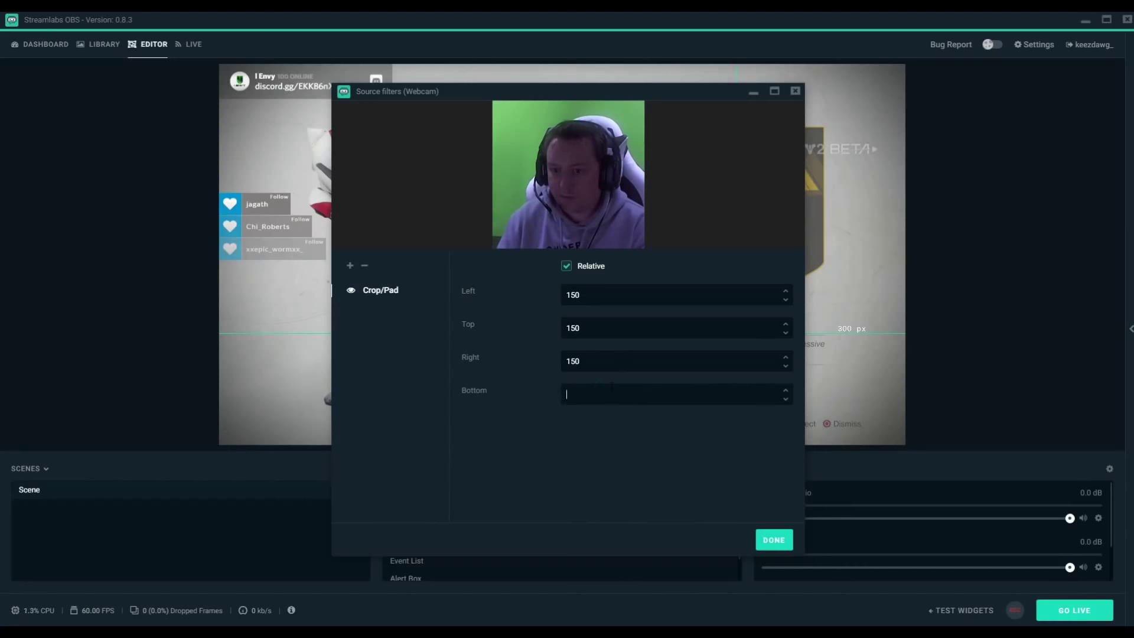
{"action": "type", "text": "25"}
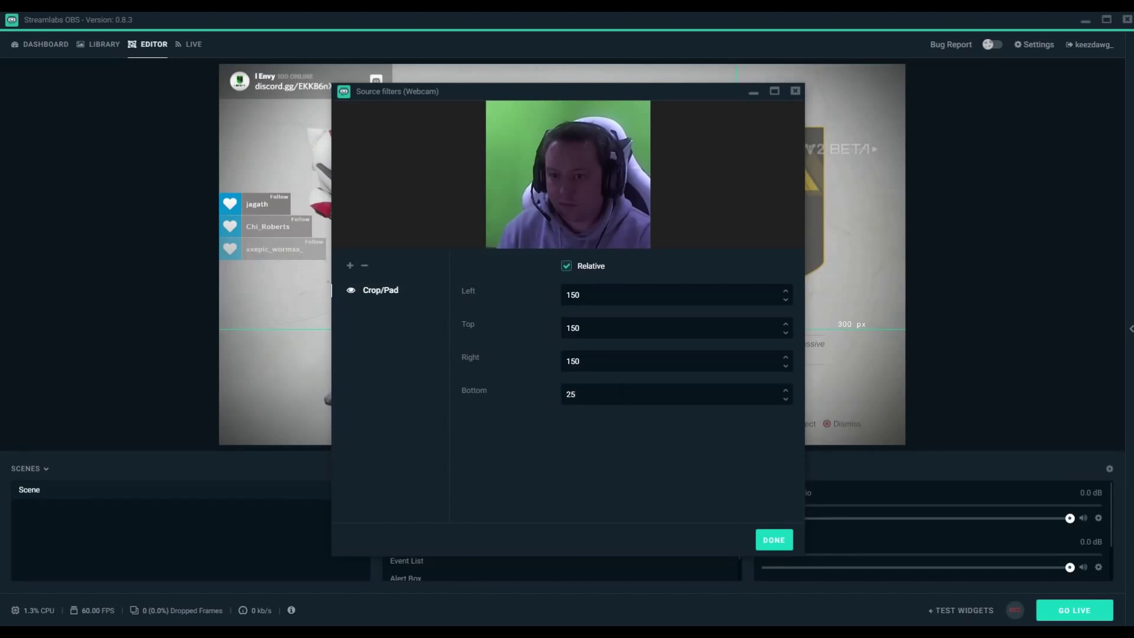
{"action": "double_click", "coordinate": [569, 395]}
{"action": "type", "text": "40"}
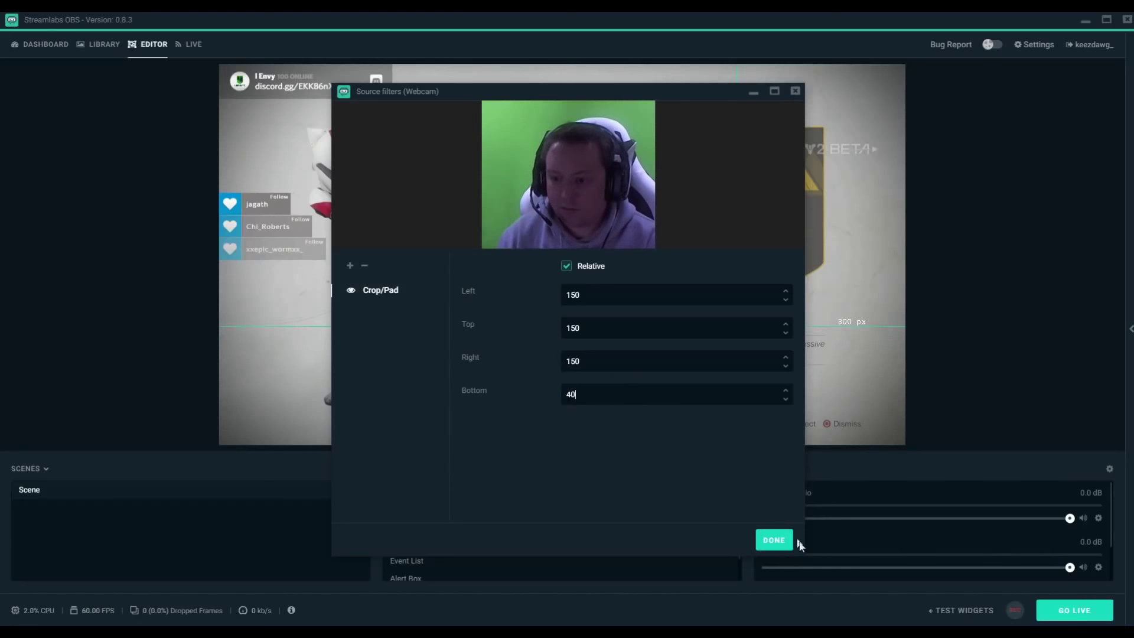
Add a Chroma Key filter to the Webcam source with the default name and its green key colour
{"action": "left_click", "coordinate": [350, 267]}
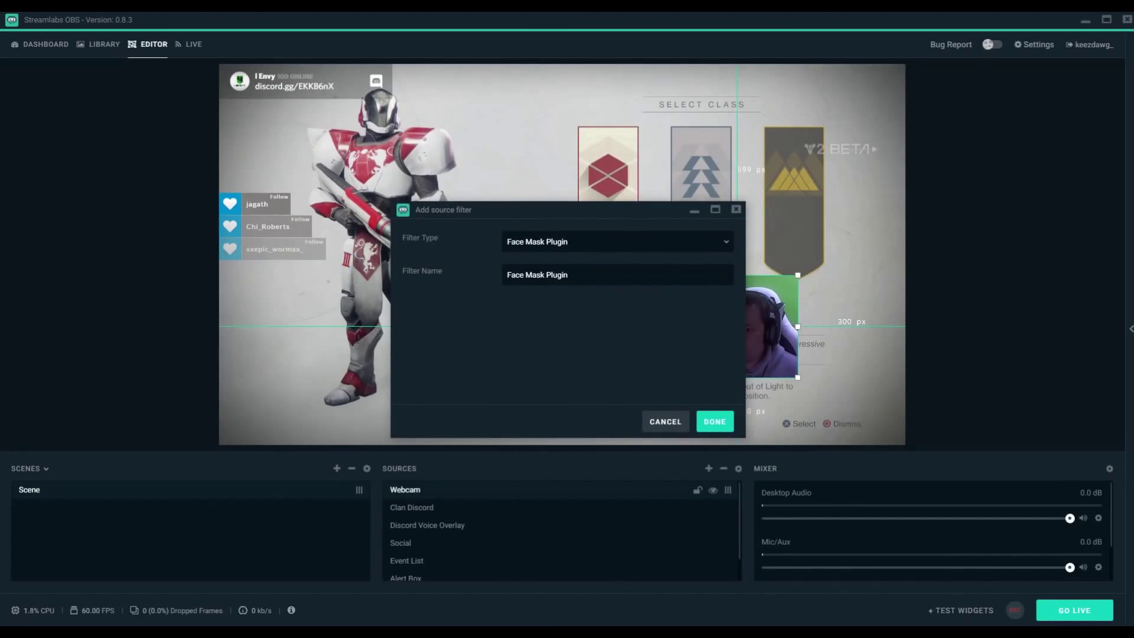
{"action": "left_click", "coordinate": [726, 241]}
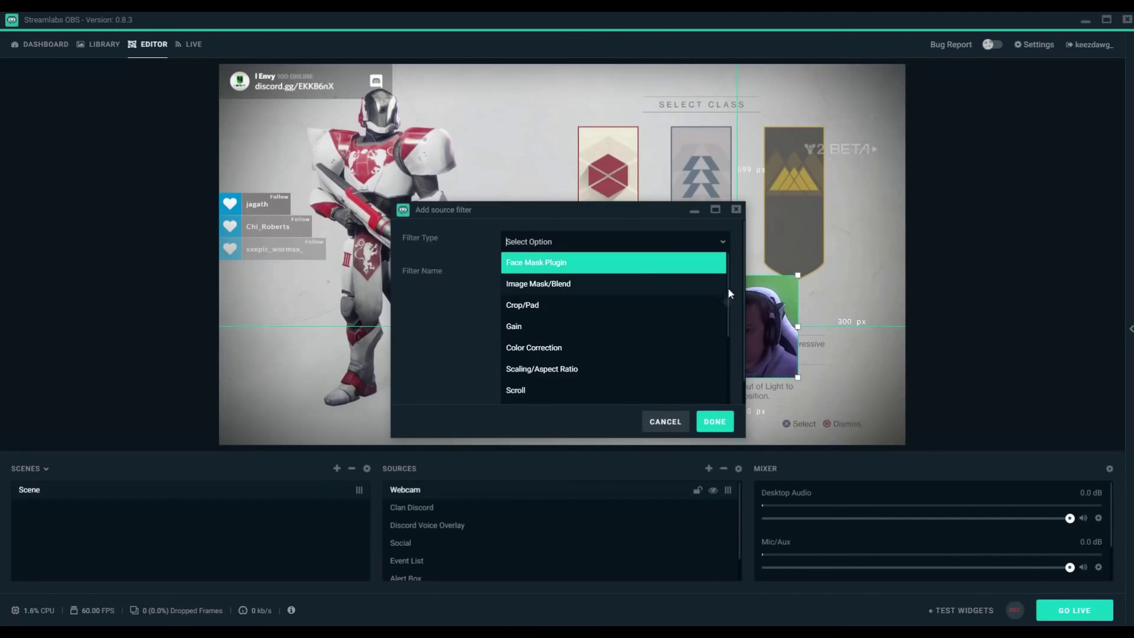
{"action": "scroll", "coordinate": [659, 326], "scroll_direction": "down", "scroll_amount": 5}
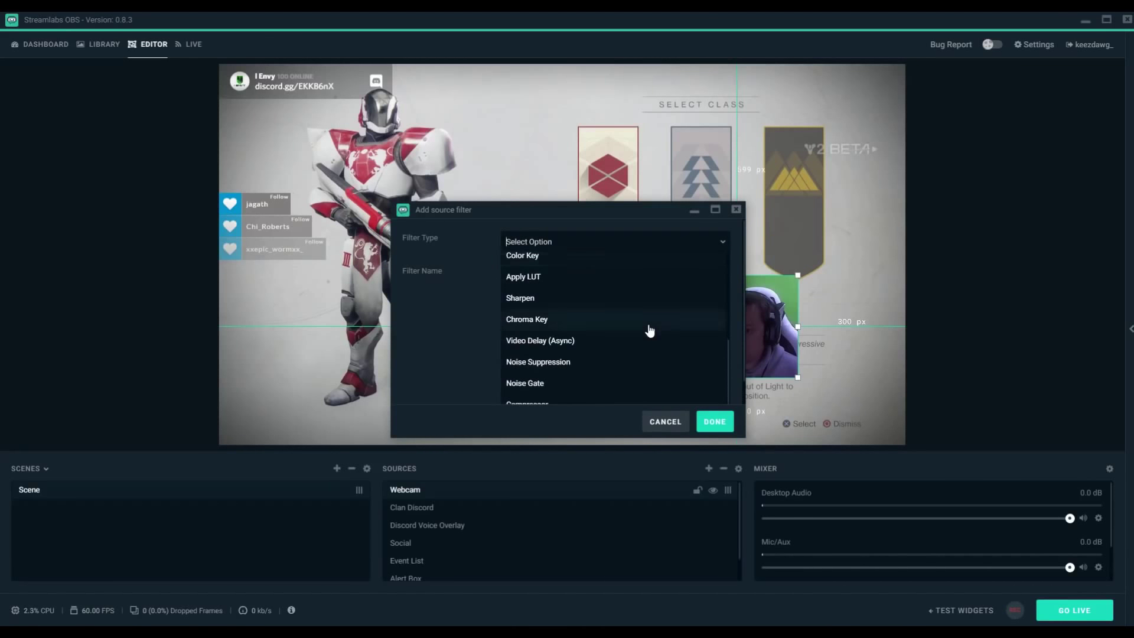
{"action": "scroll", "coordinate": [631, 325], "scroll_direction": "up", "scroll_amount": 5}
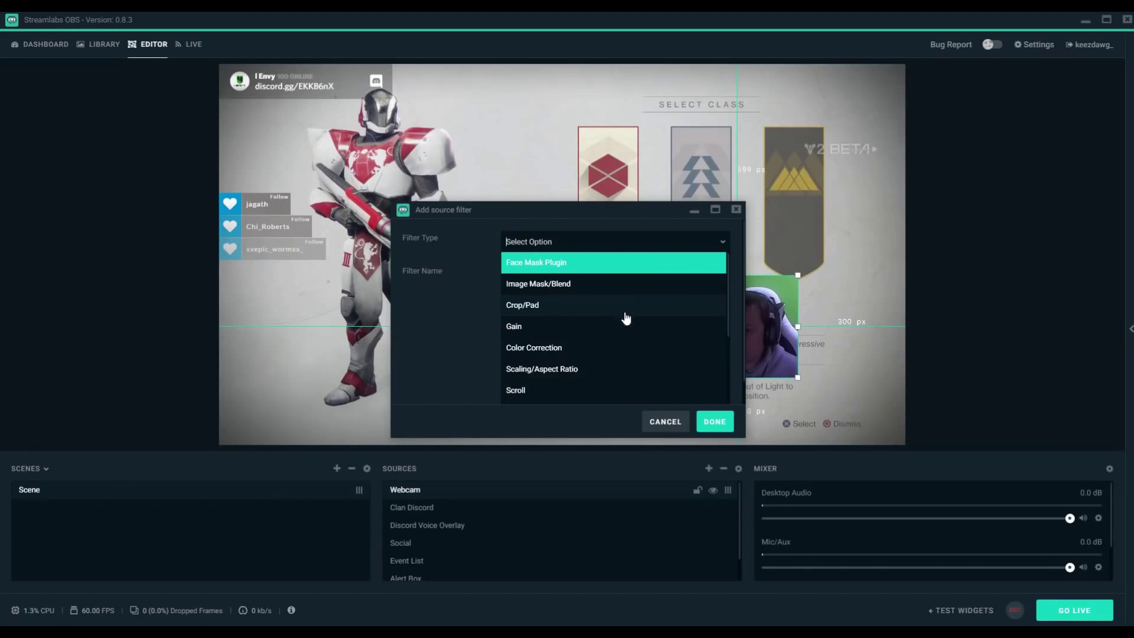
{"action": "scroll", "coordinate": [626, 319], "scroll_direction": "down", "scroll_amount": 5}
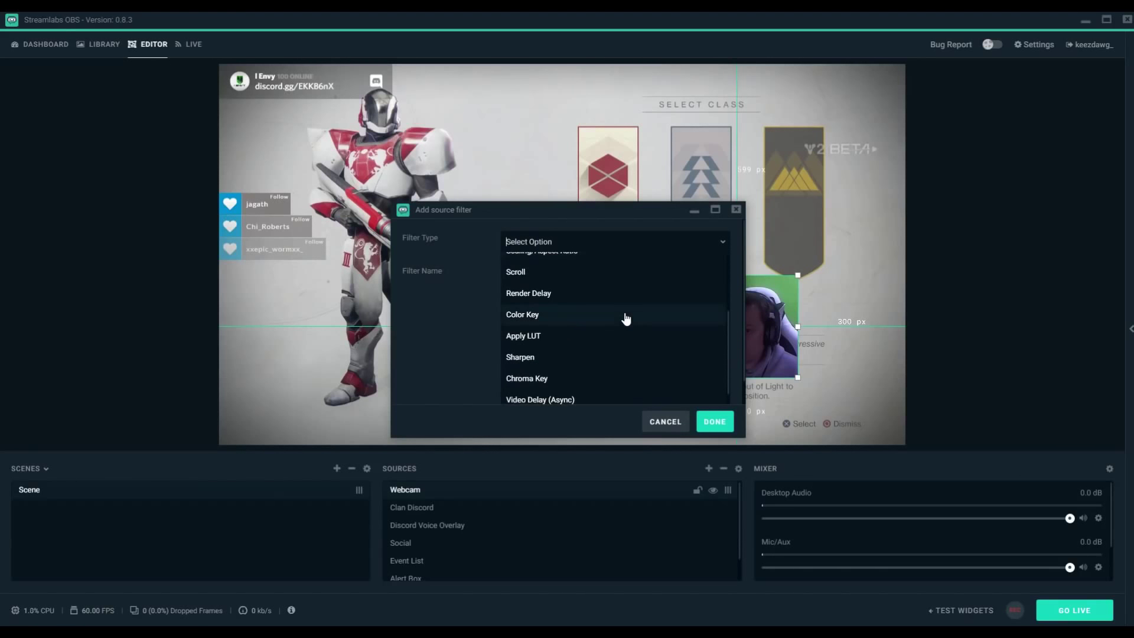
{"action": "left_click", "coordinate": [538, 320]}
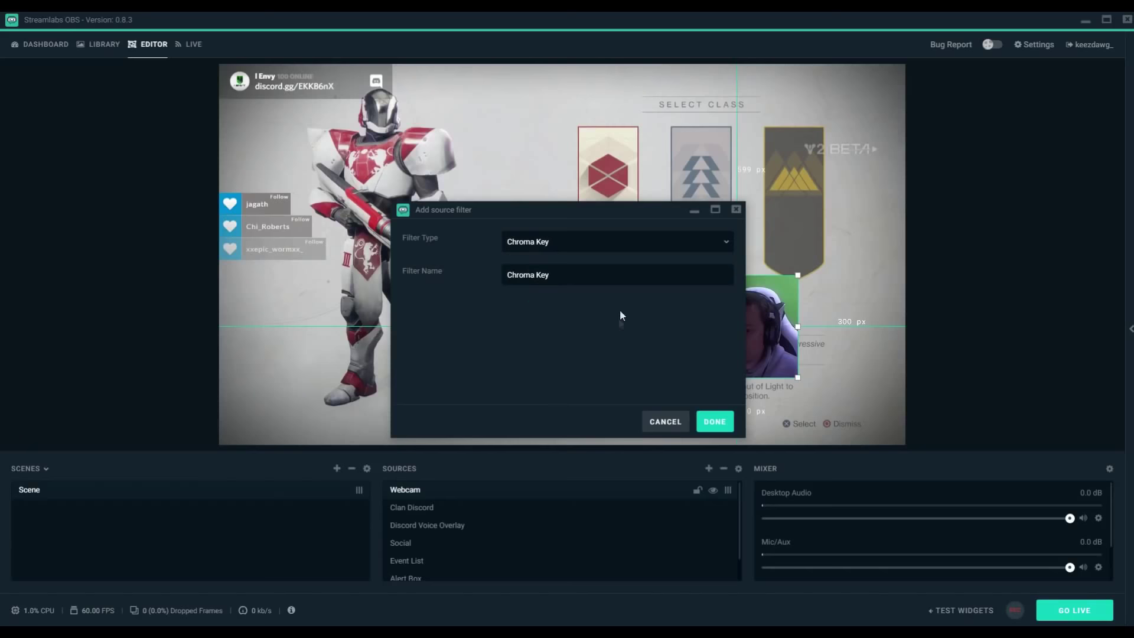
{"action": "left_click", "coordinate": [715, 421]}
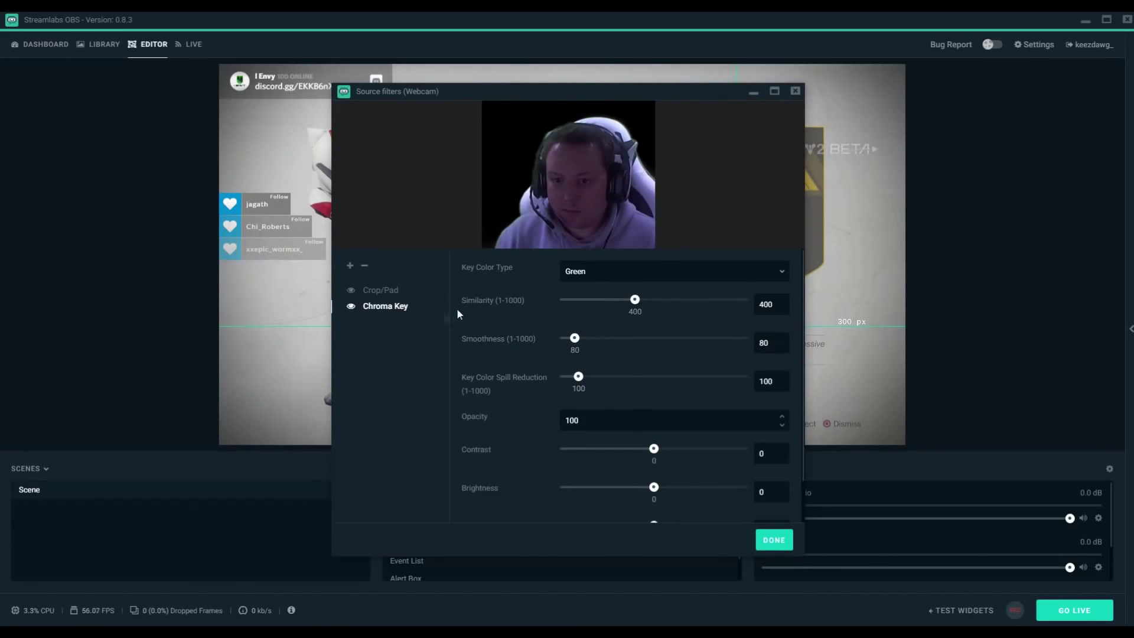
{"action": "left_click", "coordinate": [774, 541]}
Move the Webcam picture into the canvas's bottom-right corner and enlarge it to slightly over a quarter of the canvas width
{"action": "left_click_drag", "start_coordinate": [760, 344], "coordinate": [830, 394]}
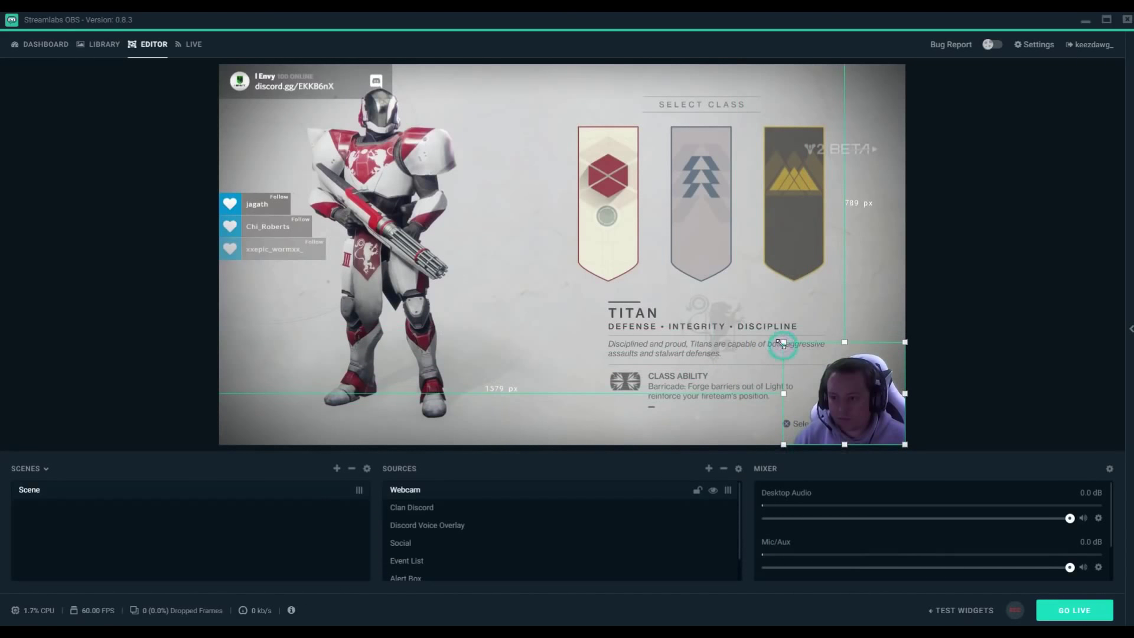
{"action": "left_click", "coordinate": [840, 390]}
{"action": "left_click_drag", "start_coordinate": [785, 341], "coordinate": [711, 319]}
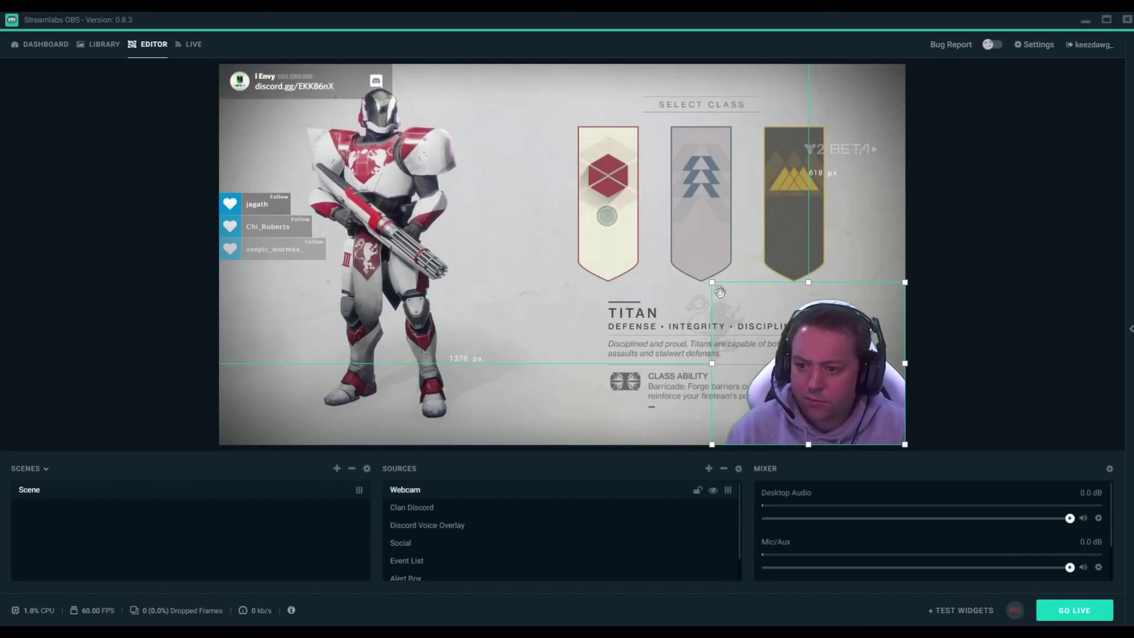
{"action": "left_click_drag", "start_coordinate": [712, 282], "coordinate": [706, 277]}
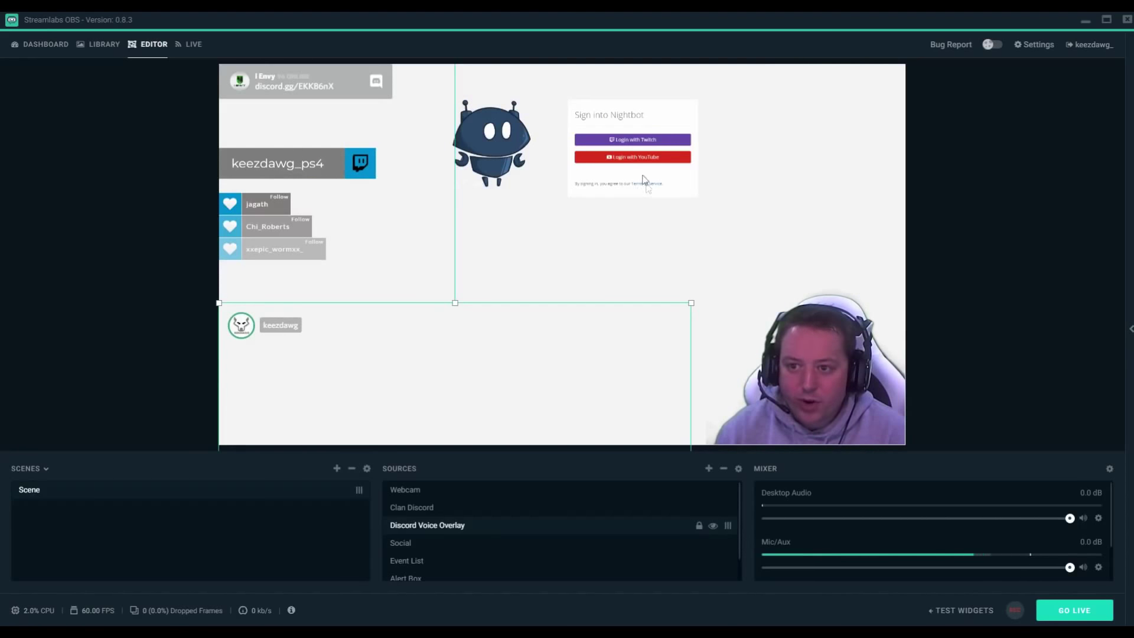
Switch to the Nightbot website, sign in, and open its Song Requests page
{"action": "left_click", "coordinate": [658, 148]}
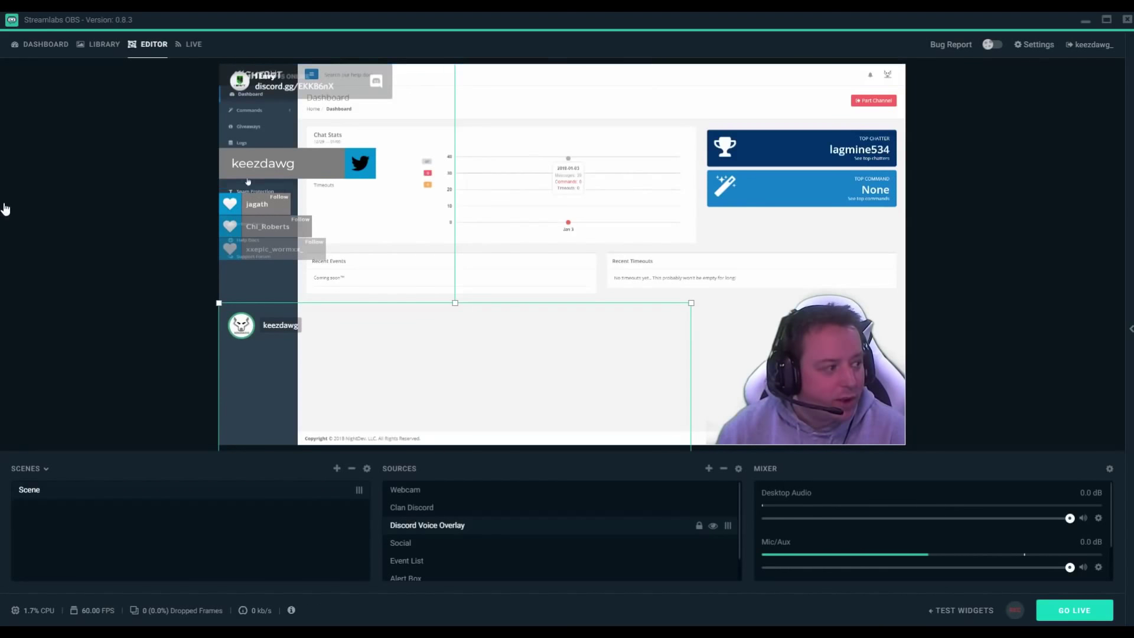
{"action": "left_click", "coordinate": [249, 188]}
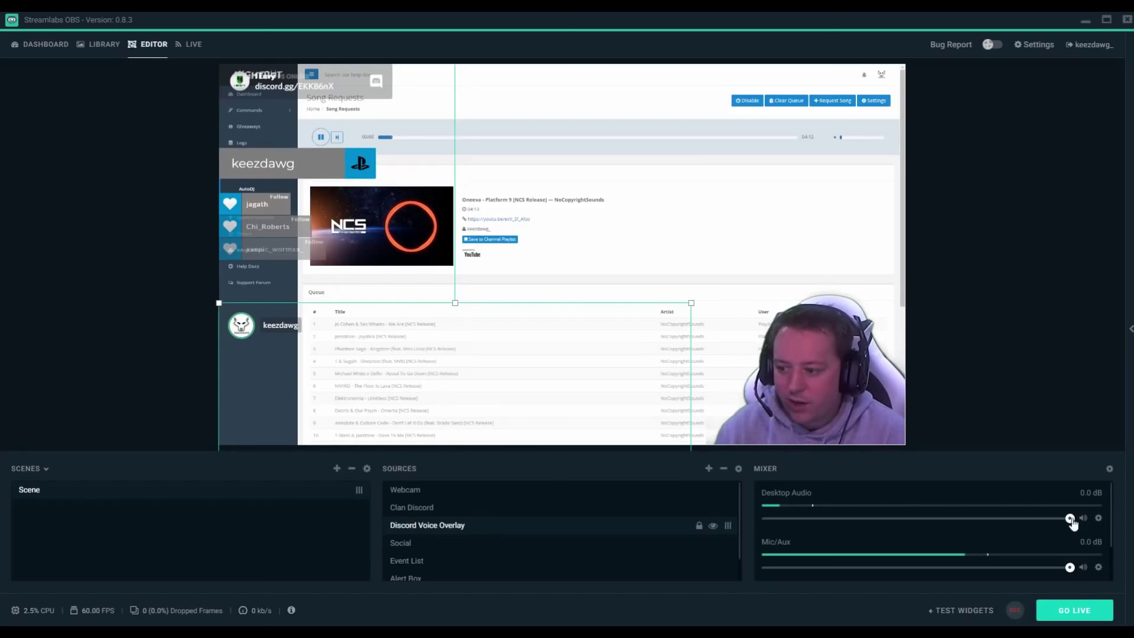
Examine the filter types offered for the Desktop Audio source without adding one
{"action": "left_click", "coordinate": [1098, 518]}
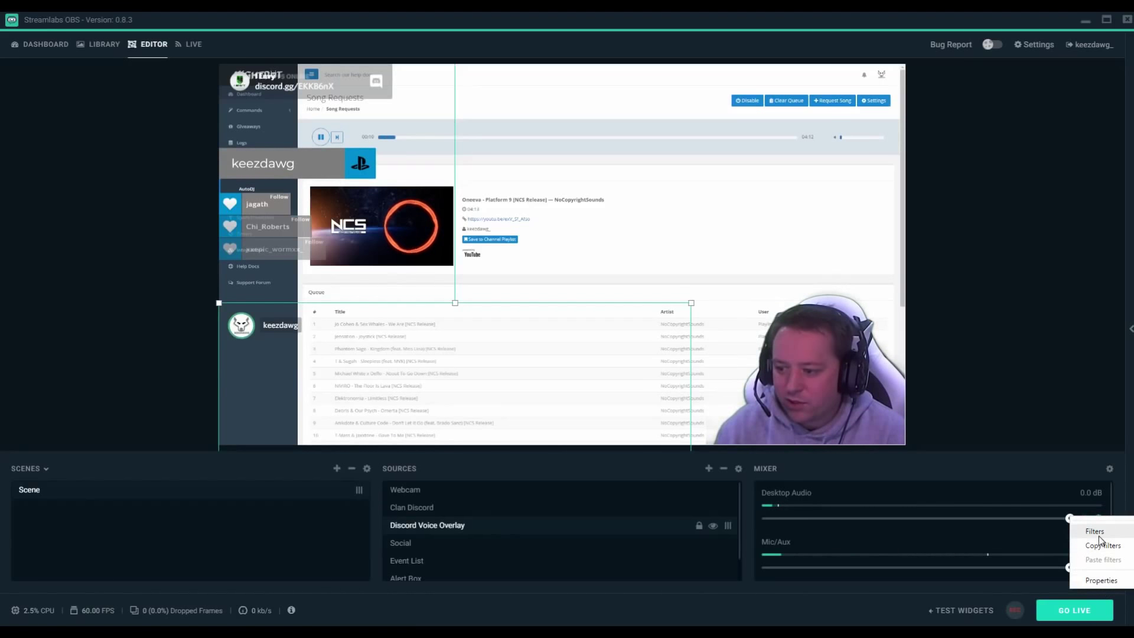
{"action": "left_click", "coordinate": [1100, 529]}
{"action": "left_click", "coordinate": [351, 267]}
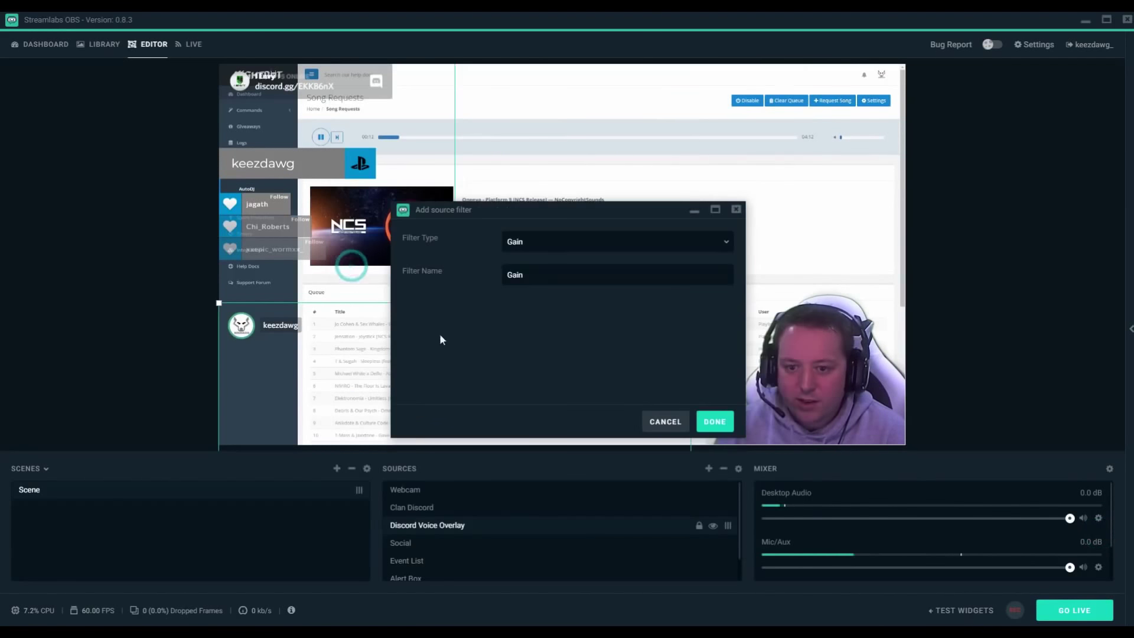
{"action": "left_click", "coordinate": [587, 244]}
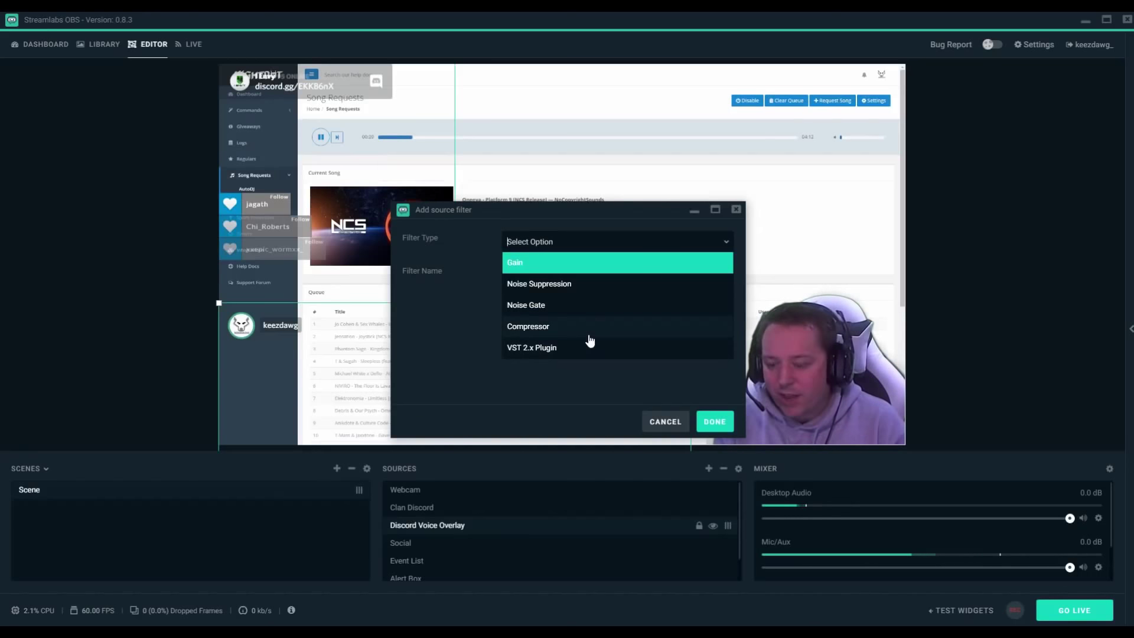
{"action": "left_click", "coordinate": [666, 421]}
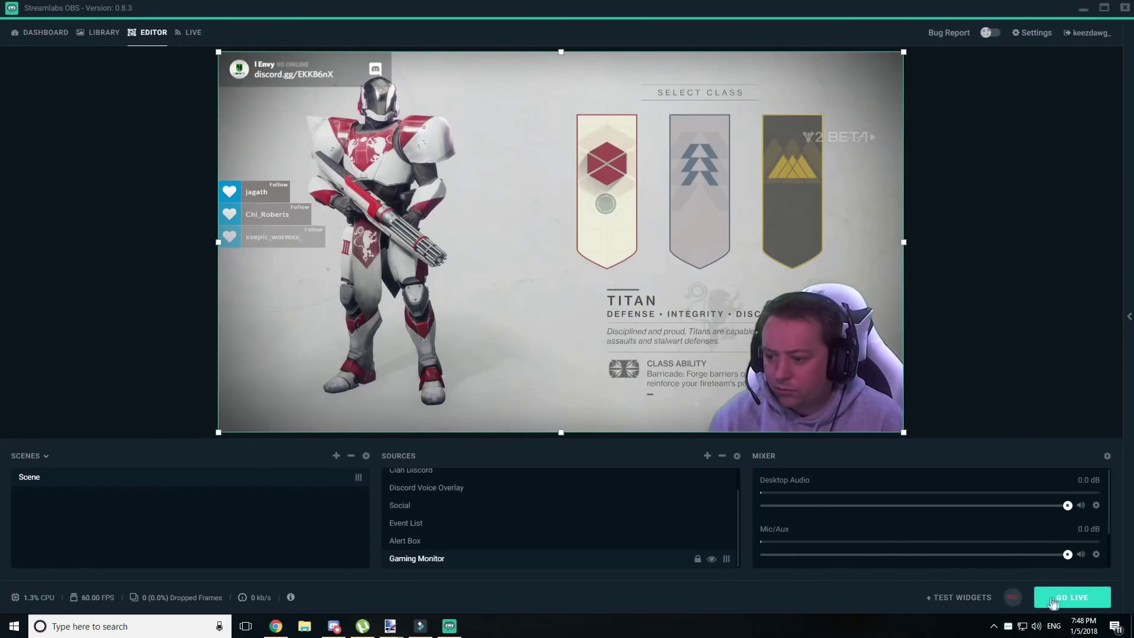
Test the alert widgets with a sample follow and a sample subscription
{"action": "left_click", "coordinate": [958, 597]}
{"action": "left_click", "coordinate": [460, 600]}
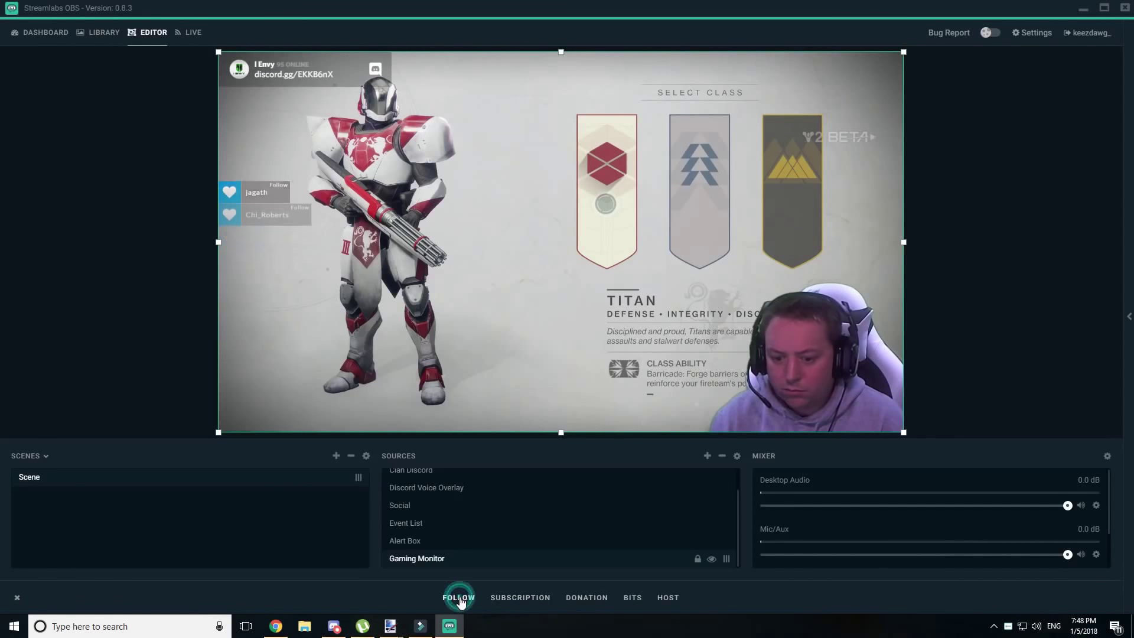
{"action": "left_click", "coordinate": [528, 600]}
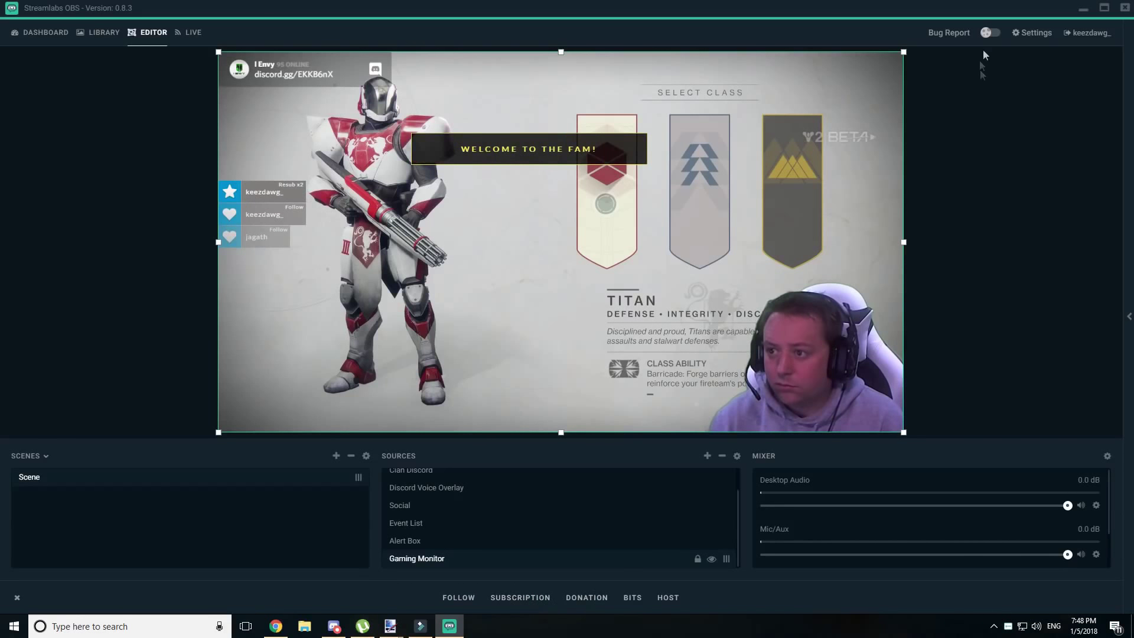
Examine the General settings, including the output, source snapping, projector and system tray options
{"action": "left_click", "coordinate": [1032, 32]}
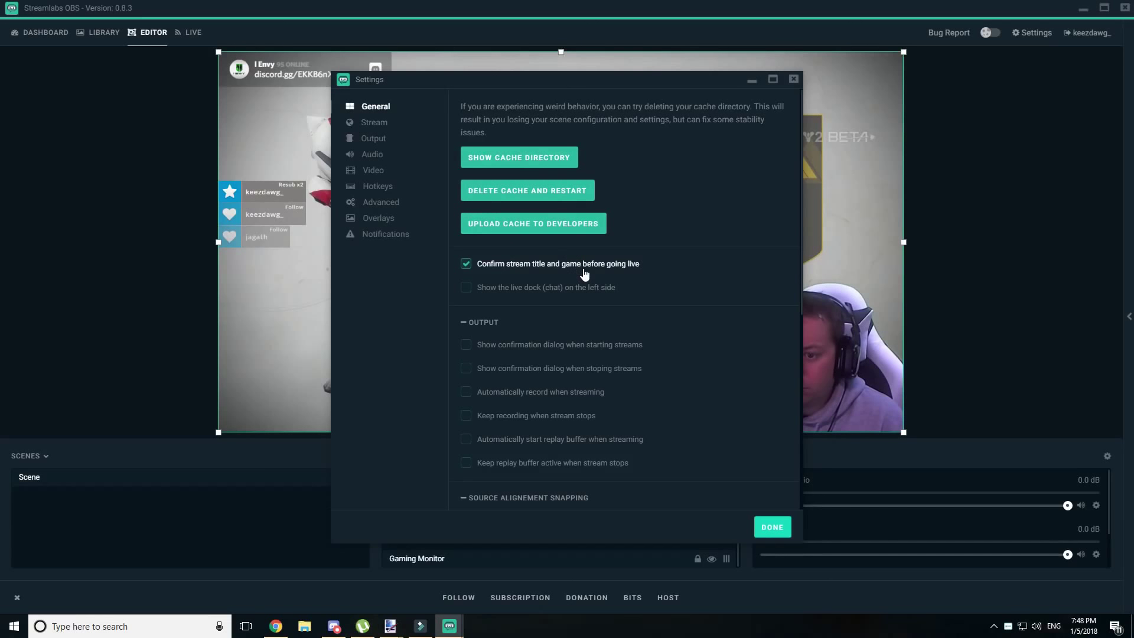
{"action": "scroll", "coordinate": [657, 281], "scroll_direction": "down", "scroll_amount": 5}
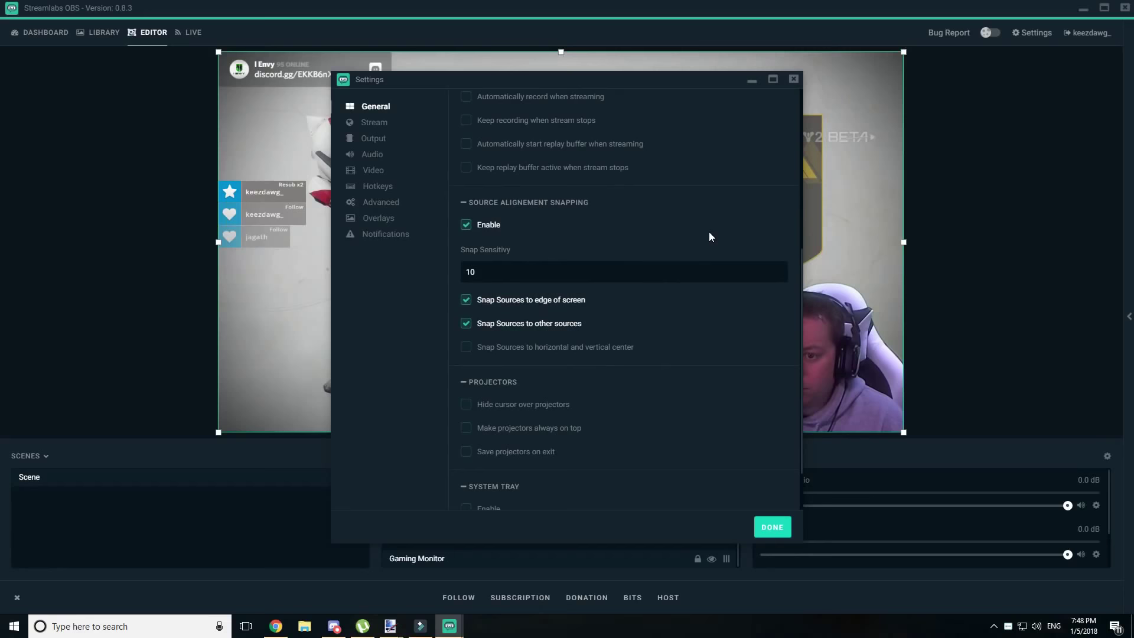
{"action": "scroll", "coordinate": [710, 236], "scroll_direction": "down", "scroll_amount": 1}
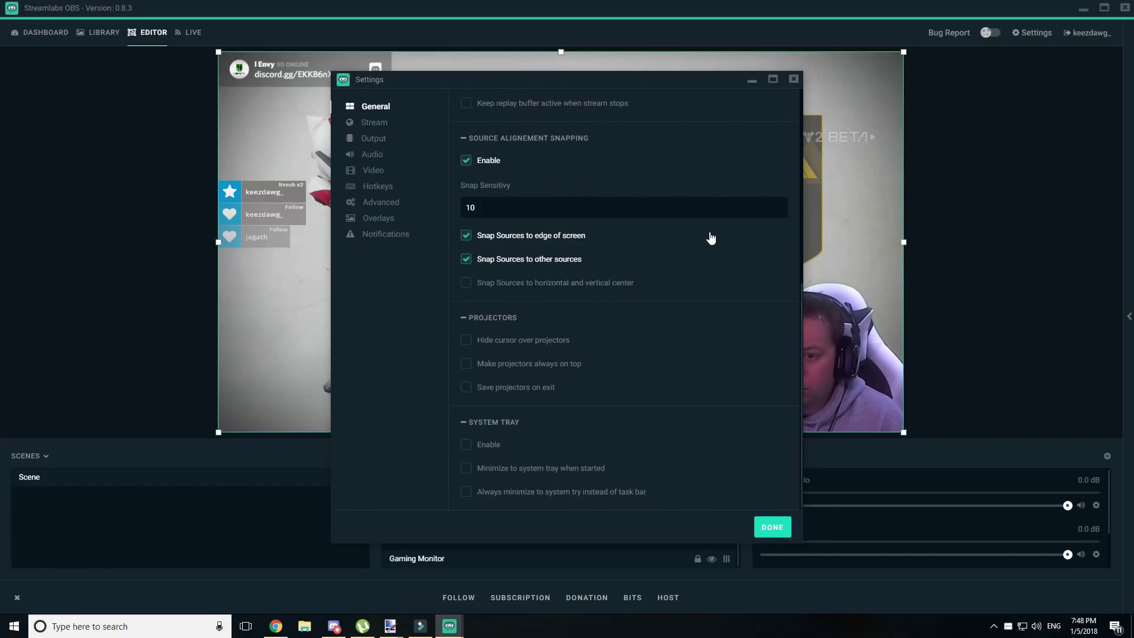
{"action": "scroll", "coordinate": [710, 238], "scroll_direction": "up", "scroll_amount": 6}
Keep the stream type as Streaming Services and set the Twitch server to NA: Quebec, Canada
{"action": "left_click", "coordinate": [375, 124]}
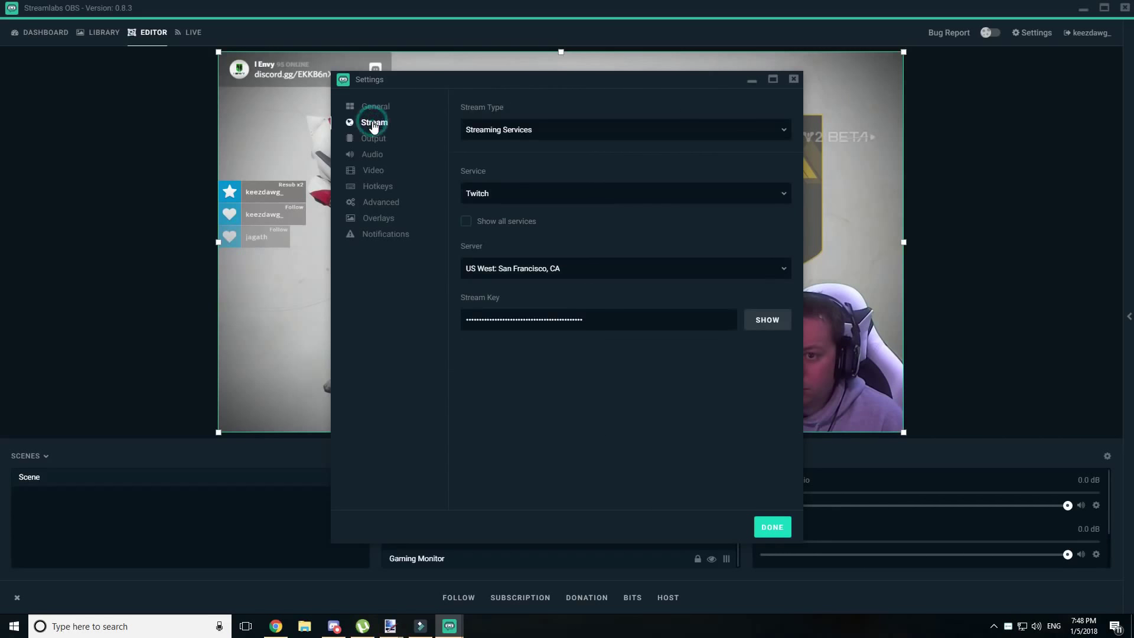
{"action": "left_click", "coordinate": [557, 131]}
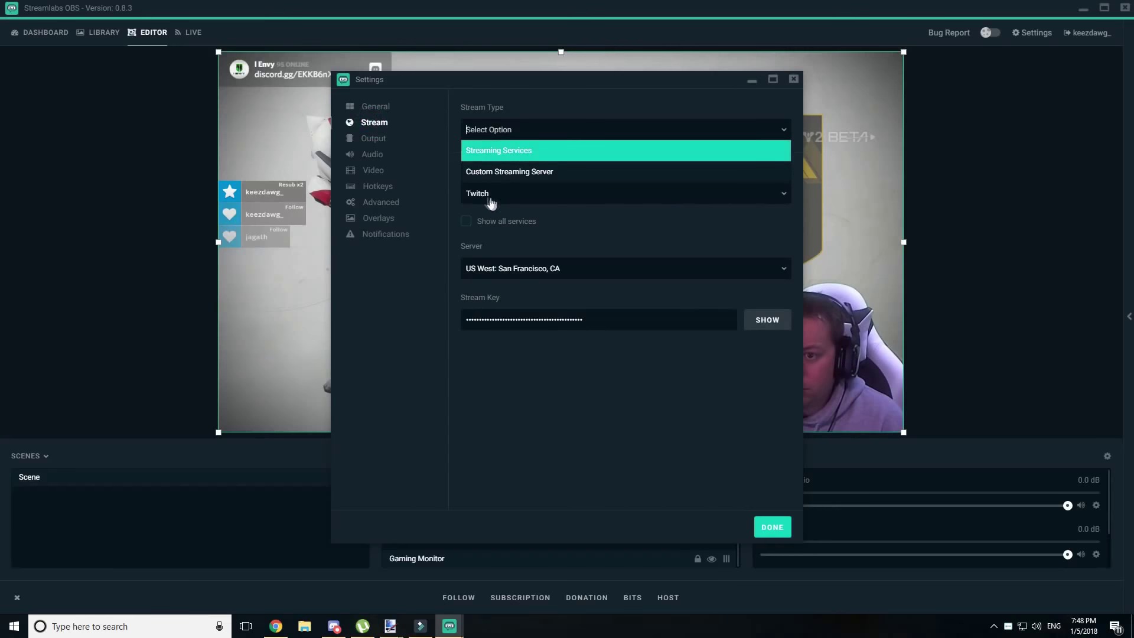
{"action": "left_click", "coordinate": [462, 149]}
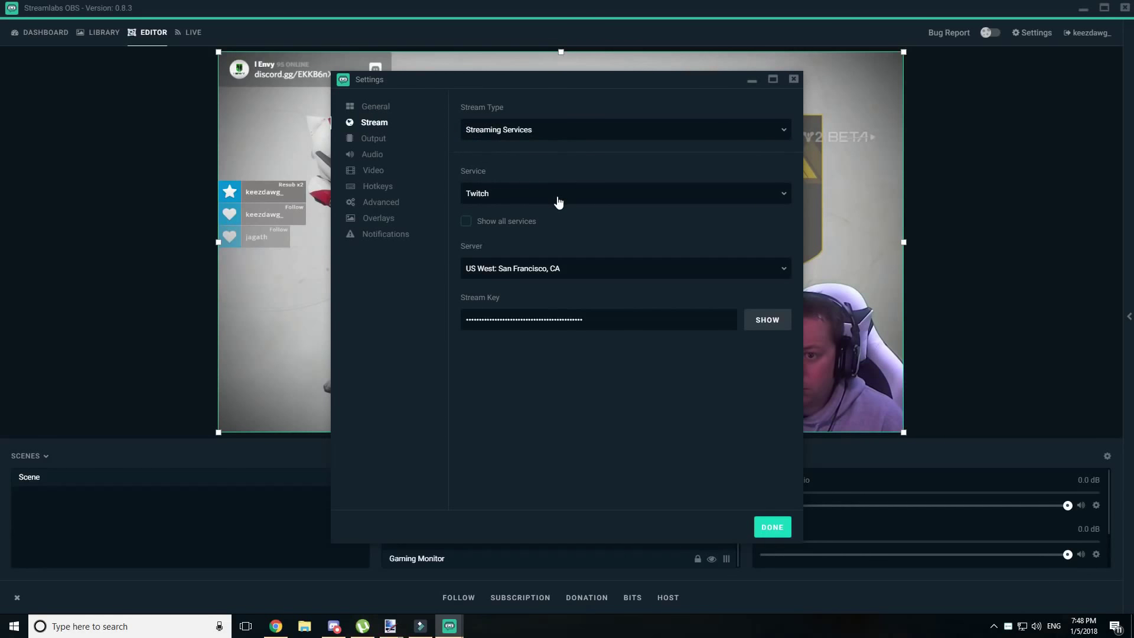
{"action": "left_click", "coordinate": [614, 273]}
{"action": "scroll", "coordinate": [596, 282], "scroll_direction": "down", "scroll_amount": 10}
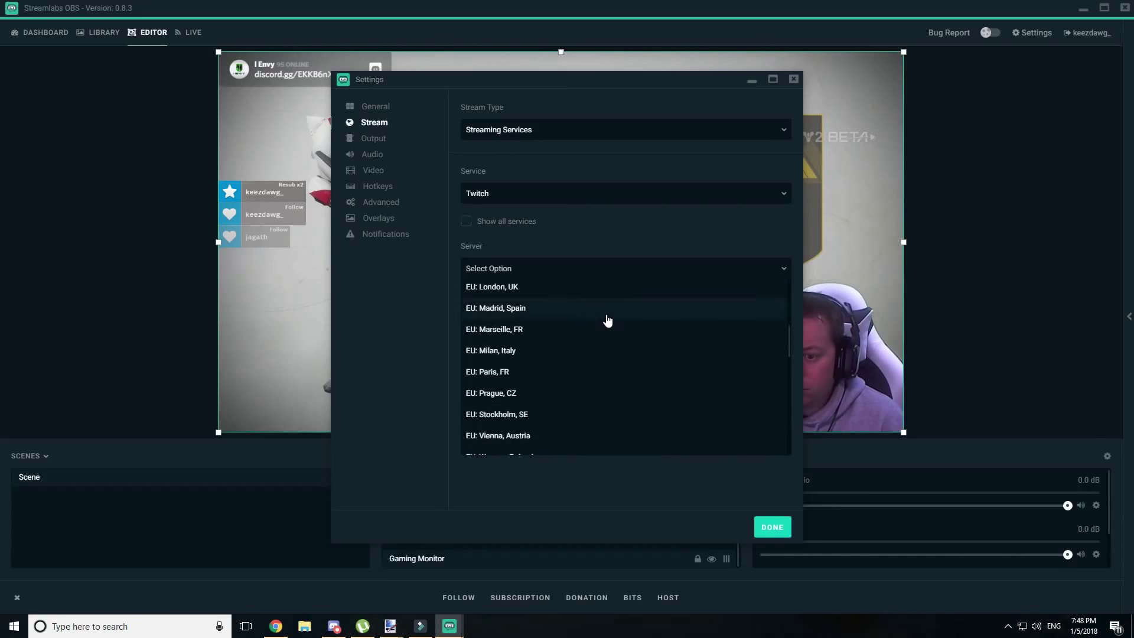
{"action": "scroll", "coordinate": [609, 325], "scroll_direction": "down", "scroll_amount": 3}
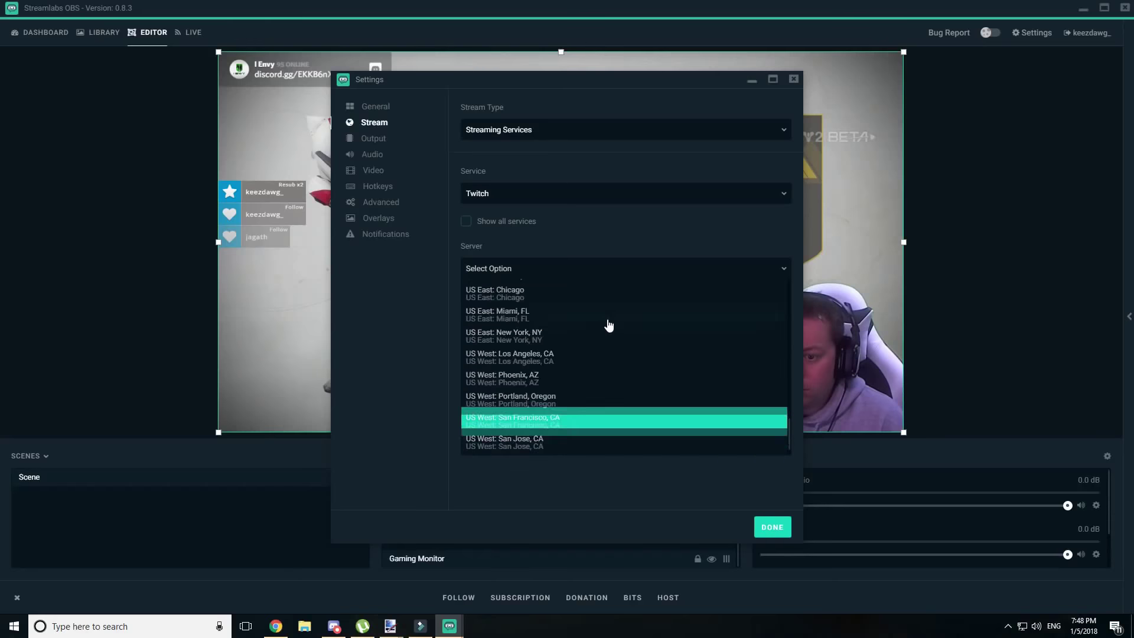
{"action": "scroll", "coordinate": [608, 325], "scroll_direction": "up", "scroll_amount": 6}
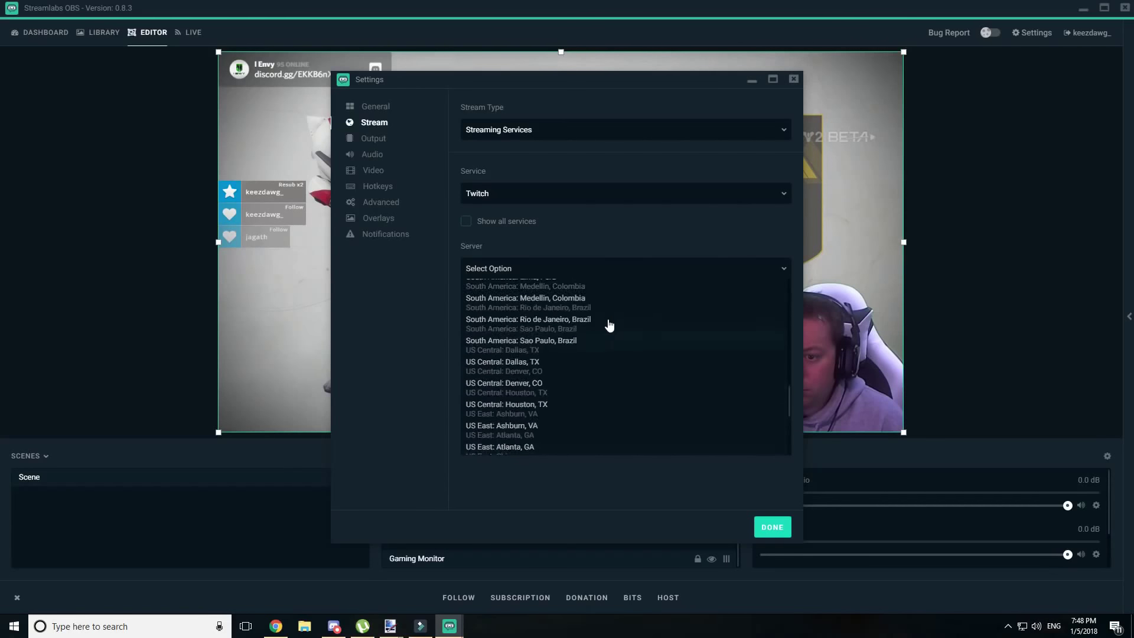
{"action": "scroll", "coordinate": [609, 325], "scroll_direction": "up", "scroll_amount": 1}
{"action": "scroll", "coordinate": [585, 340], "scroll_direction": "down", "scroll_amount": 1}
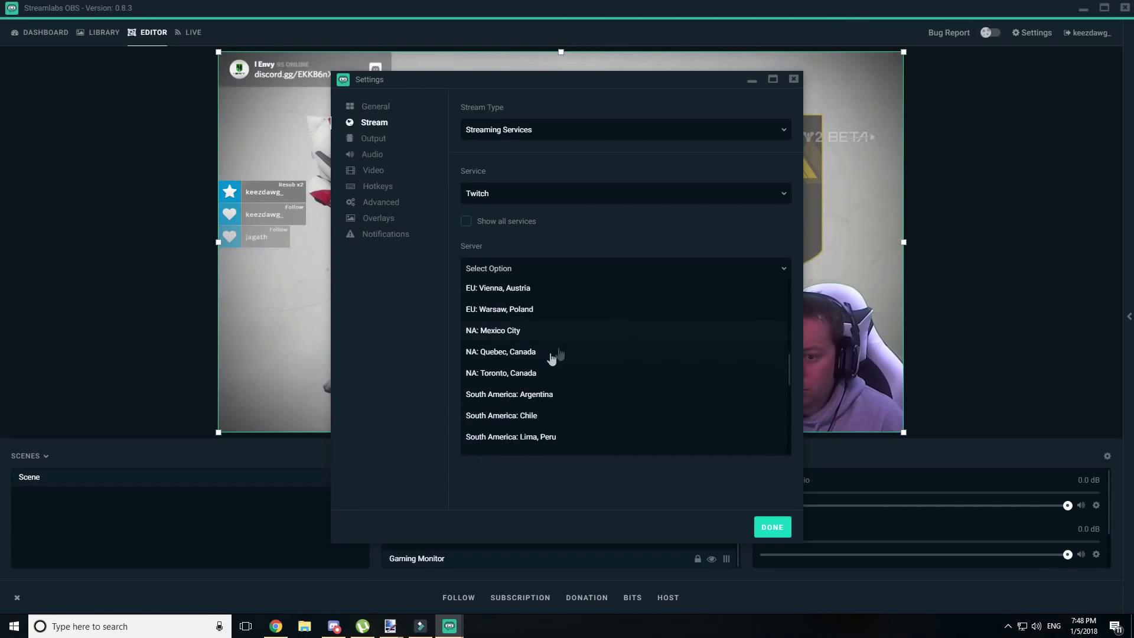
{"action": "left_click", "coordinate": [513, 353]}
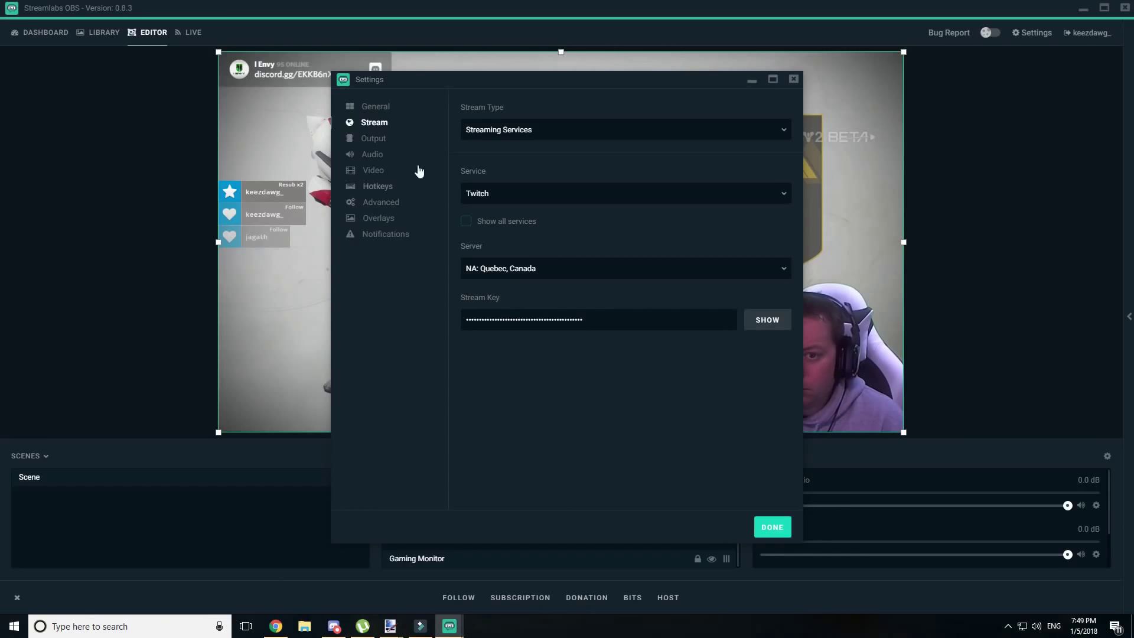
Set the output mode to Advanced with a streaming bitrate of 3000 and a keyframe interval of 2 seconds
{"action": "left_click", "coordinate": [374, 139]}
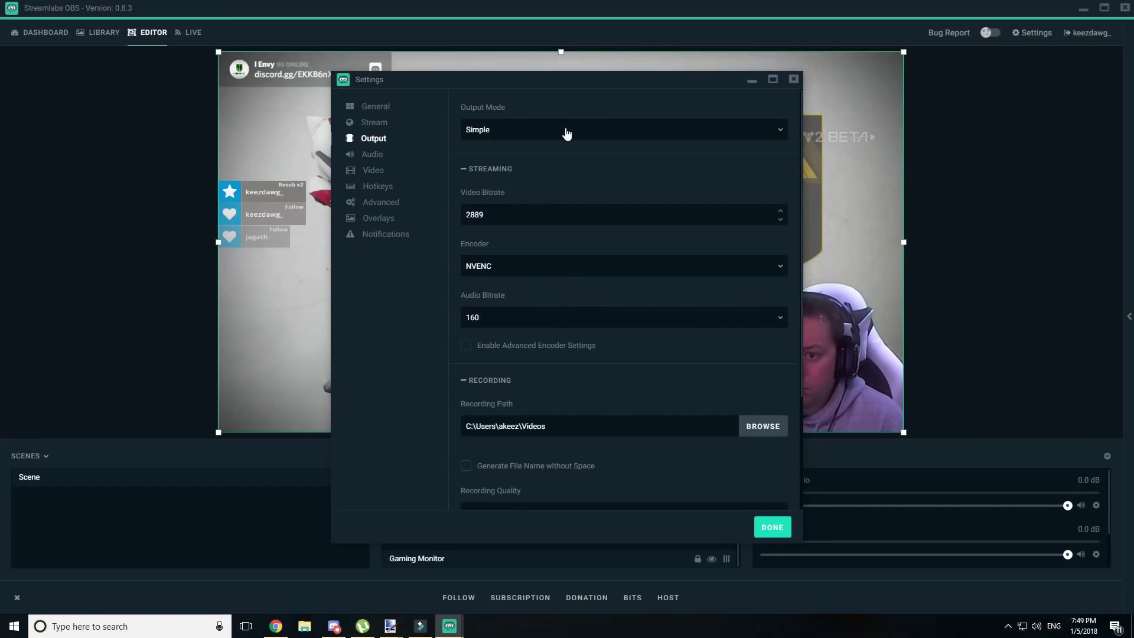
{"action": "scroll", "coordinate": [643, 285], "scroll_direction": "down", "scroll_amount": 3}
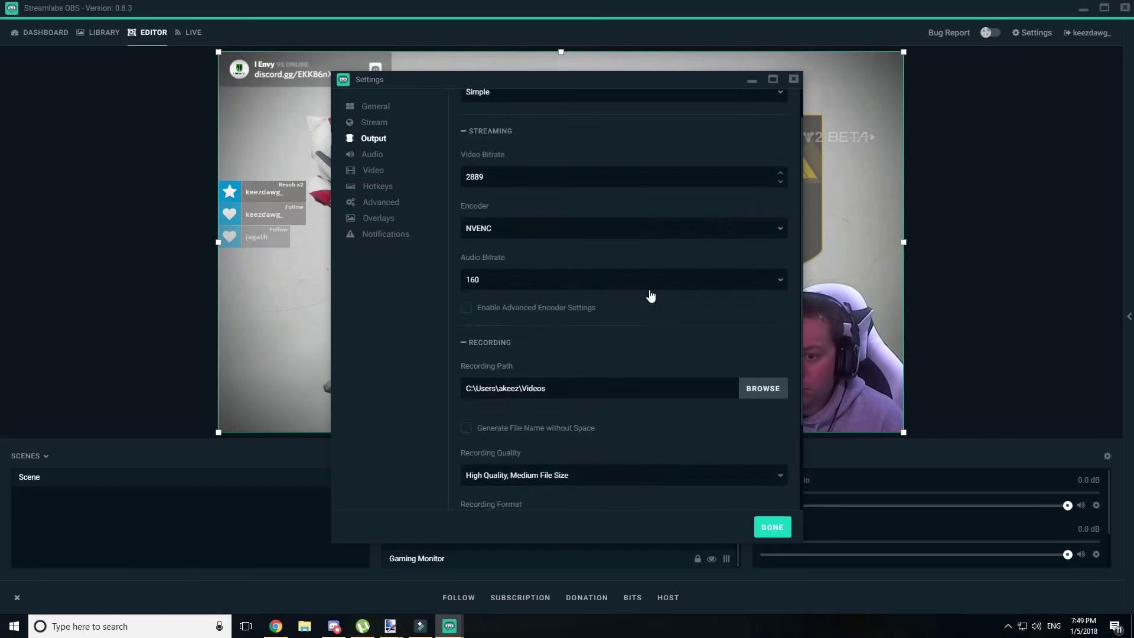
{"action": "scroll", "coordinate": [650, 290], "scroll_direction": "up", "scroll_amount": 1}
{"action": "scroll", "coordinate": [650, 289], "scroll_direction": "up", "scroll_amount": 2}
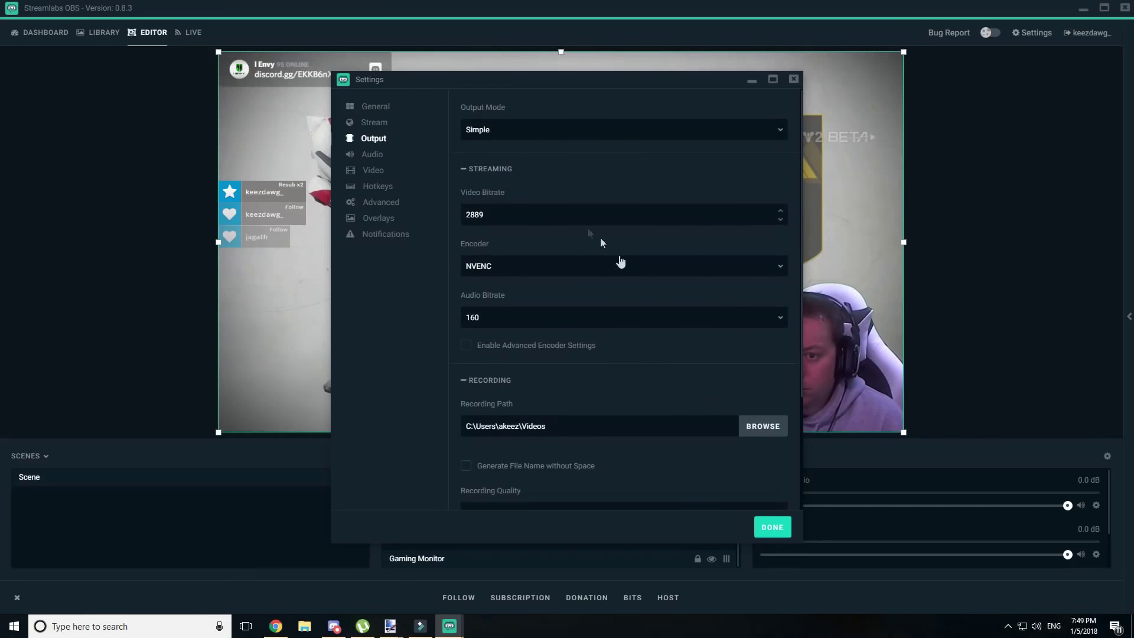
{"action": "left_click", "coordinate": [544, 137]}
{"action": "left_click", "coordinate": [523, 171]}
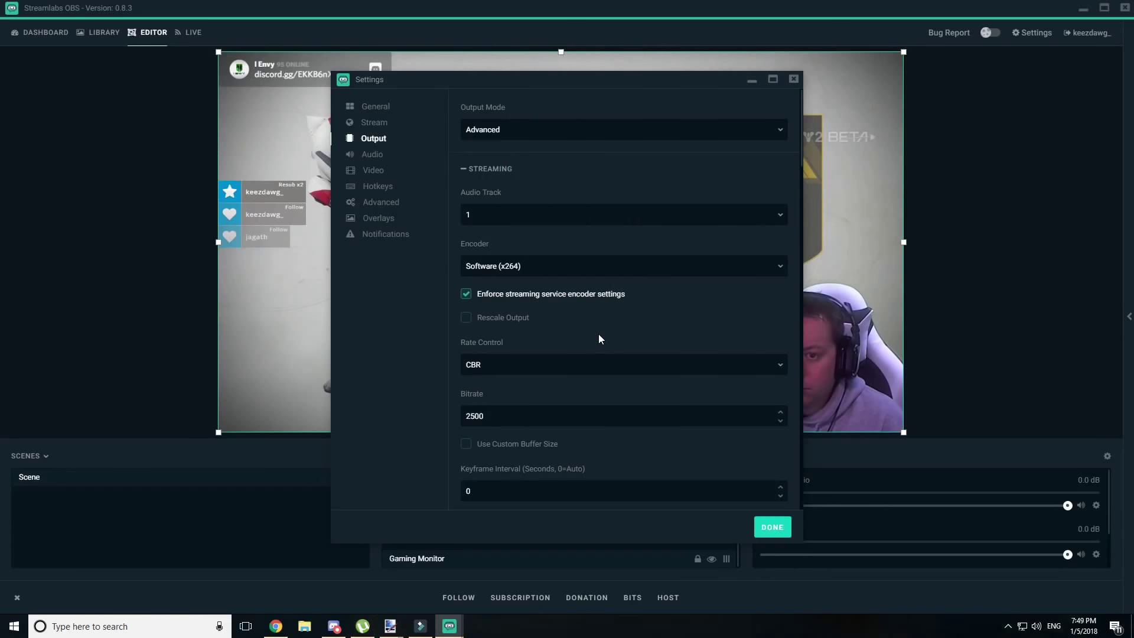
{"action": "double_click", "coordinate": [508, 417]}
{"action": "type", "text": "3000"}
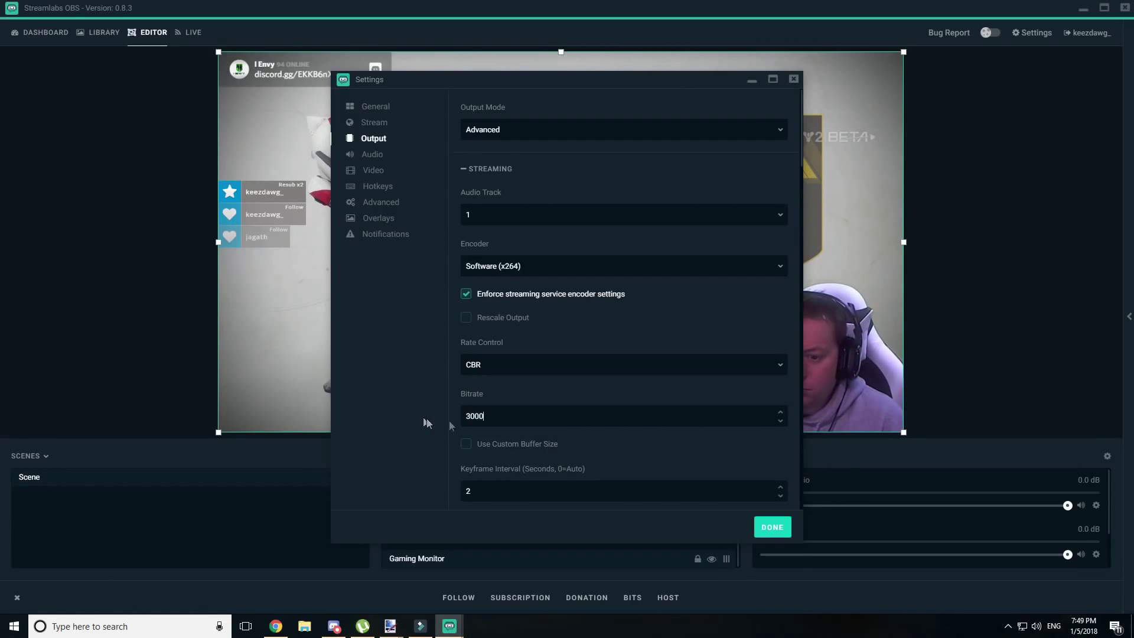
Switch the output mode back to Simple
{"action": "left_click", "coordinate": [496, 130]}
{"action": "left_click", "coordinate": [506, 151]}
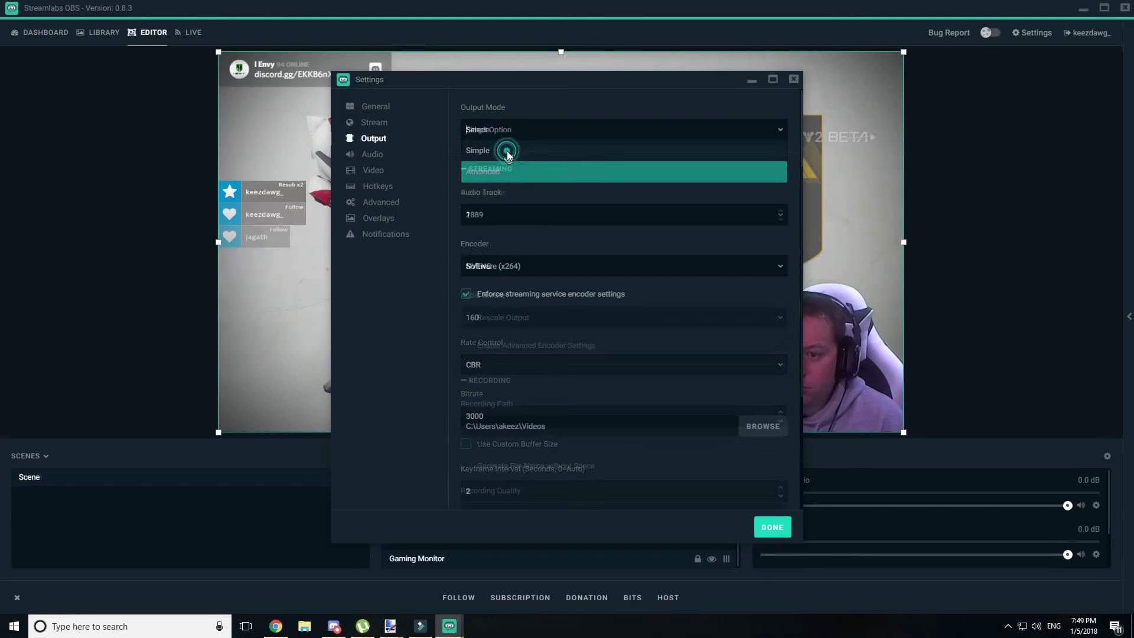
Set the simple-mode video bitrate to 3000, and check the desktop and microphone audio device settings
{"action": "double_click", "coordinate": [512, 215]}
{"action": "type", "text": "3000"}
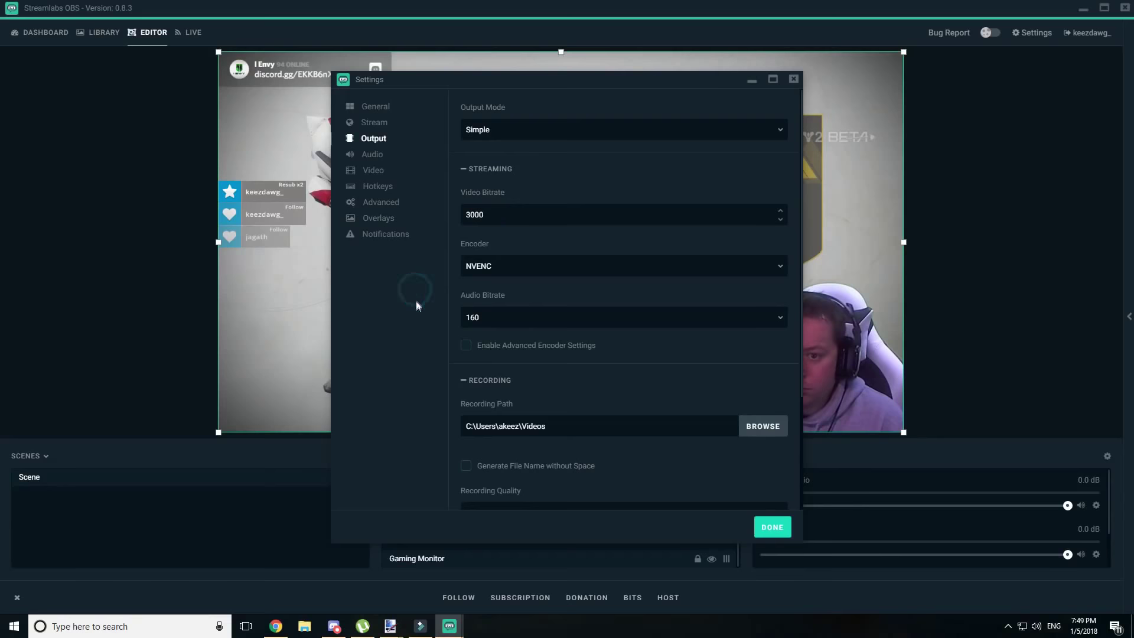
{"action": "left_click", "coordinate": [370, 155]}
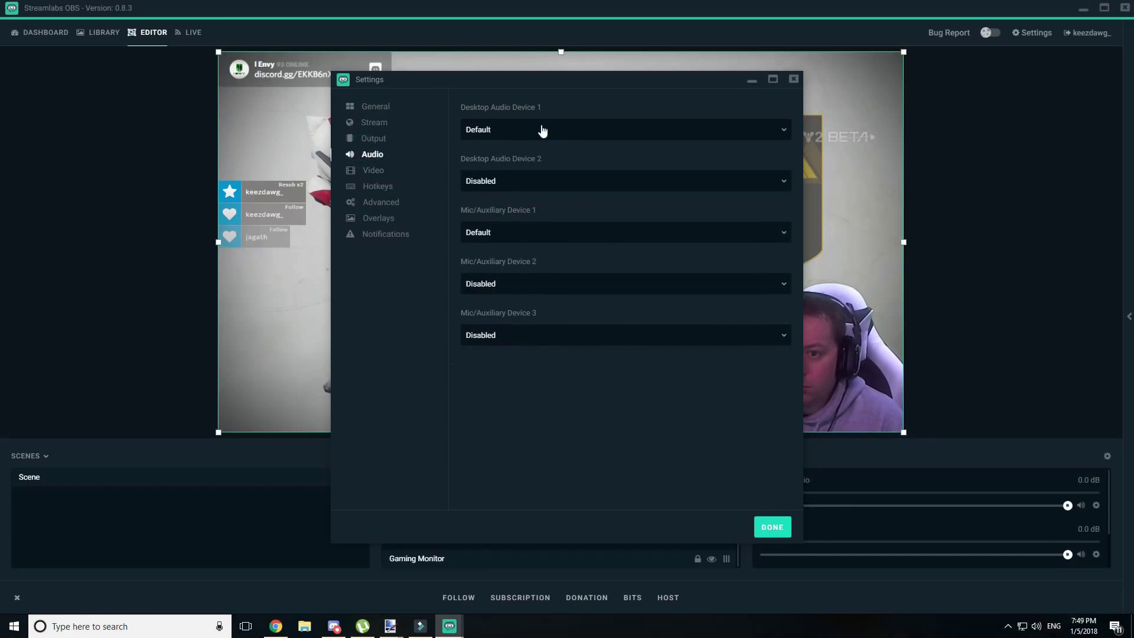
Set the output (scaled) resolution in the video settings to 1280x720
{"action": "left_click", "coordinate": [374, 172]}
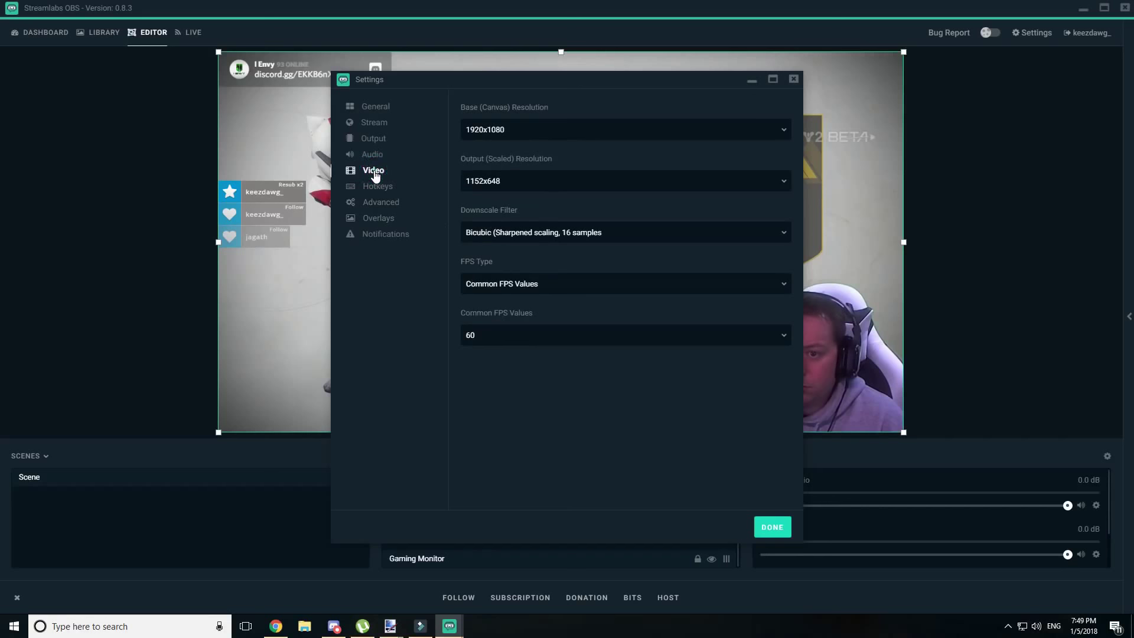
{"action": "left_click", "coordinate": [536, 180]}
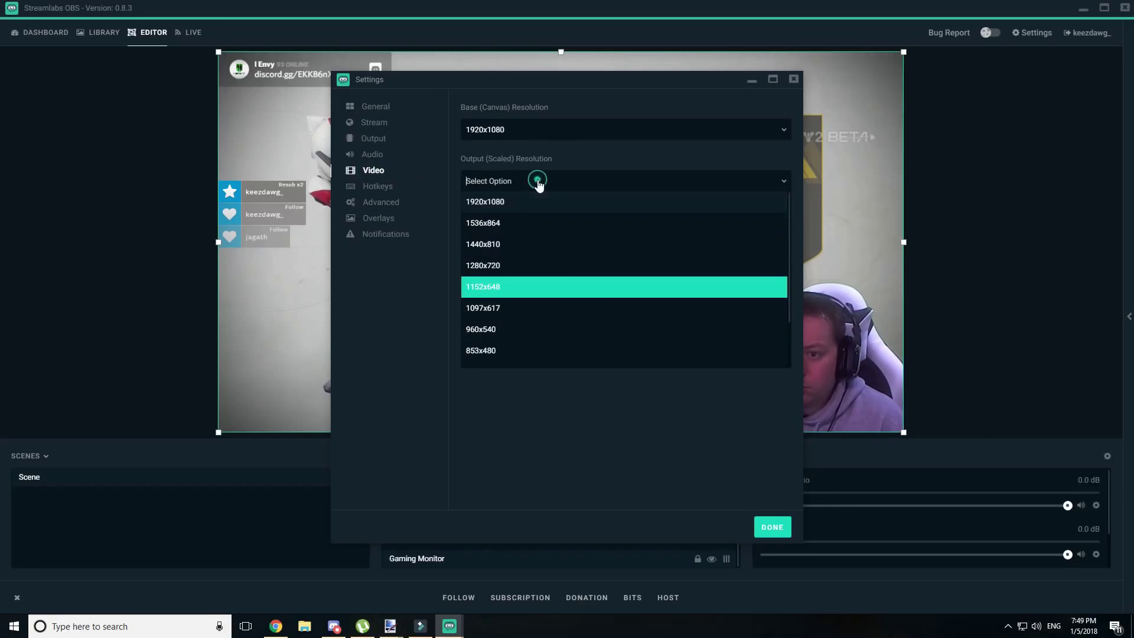
{"action": "left_click", "coordinate": [493, 265]}
{"action": "left_click", "coordinate": [511, 181]}
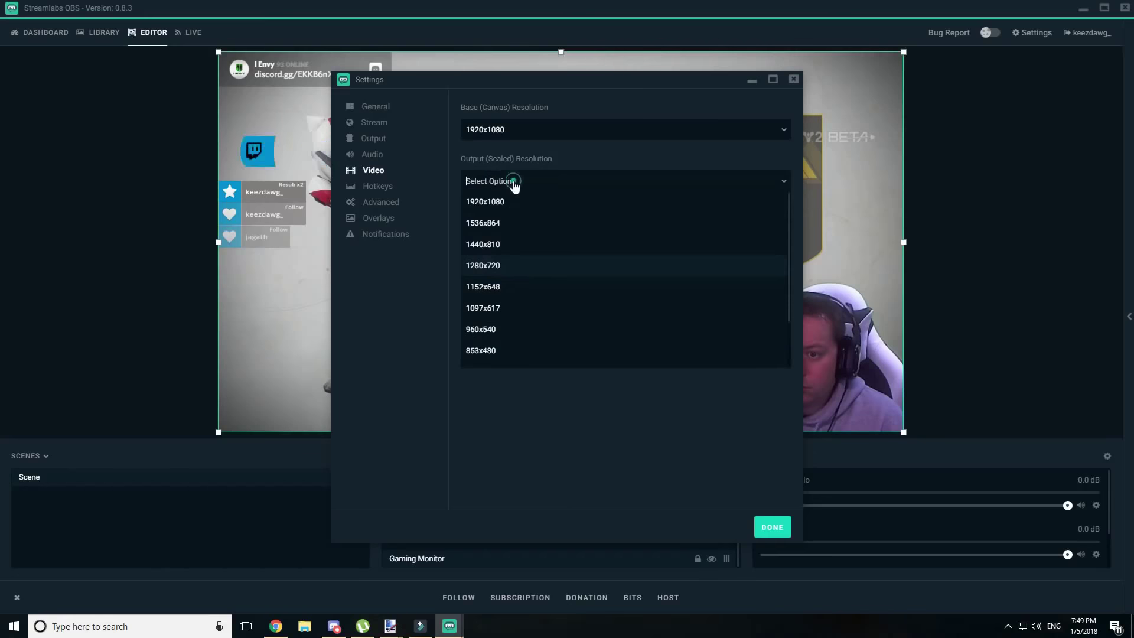
{"action": "left_click", "coordinate": [451, 246]}
Set the downscale filter to Lanczos (Sharpened scaling, 32 samples) and keep the FPS type as Common FPS Values
{"action": "left_click", "coordinate": [574, 236]}
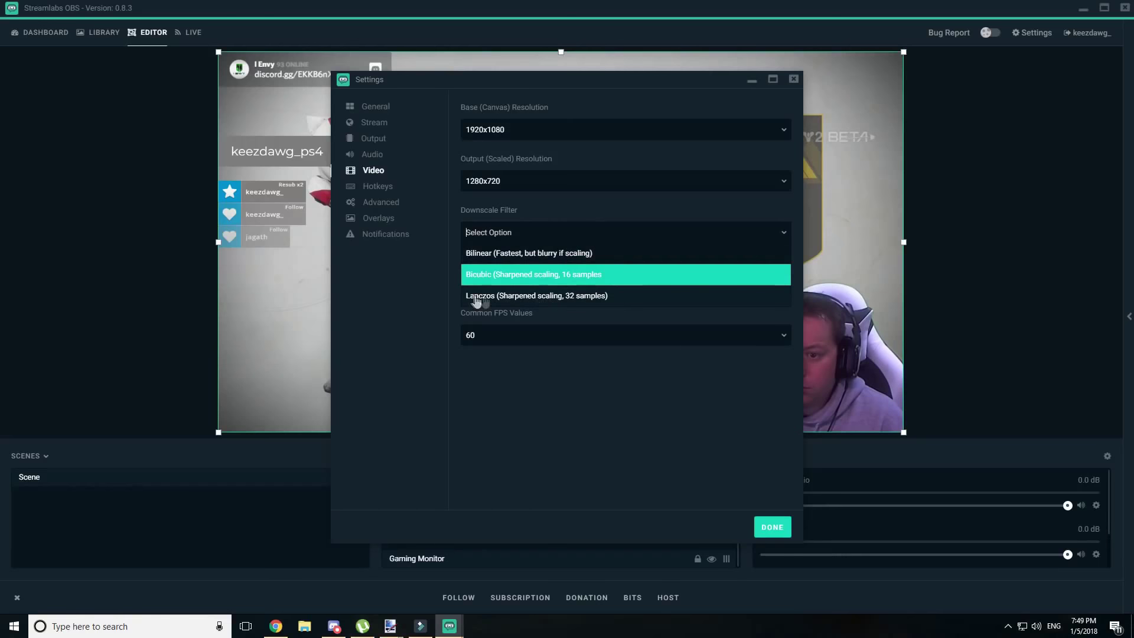
{"action": "left_click", "coordinate": [502, 296]}
{"action": "left_click", "coordinate": [489, 287]}
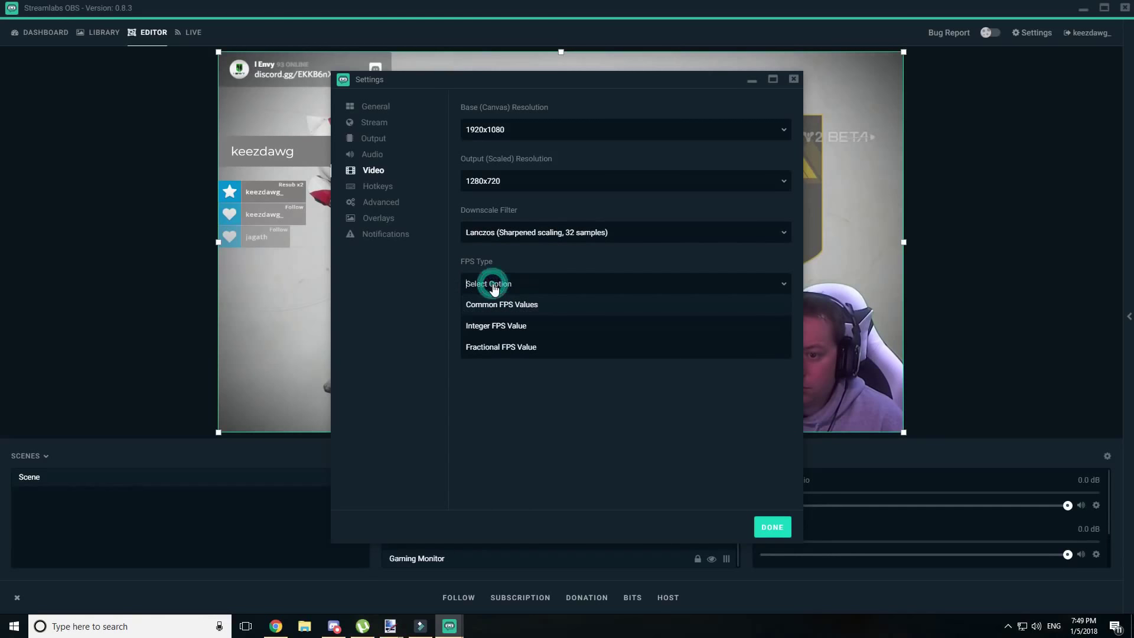
{"action": "left_click", "coordinate": [443, 284]}
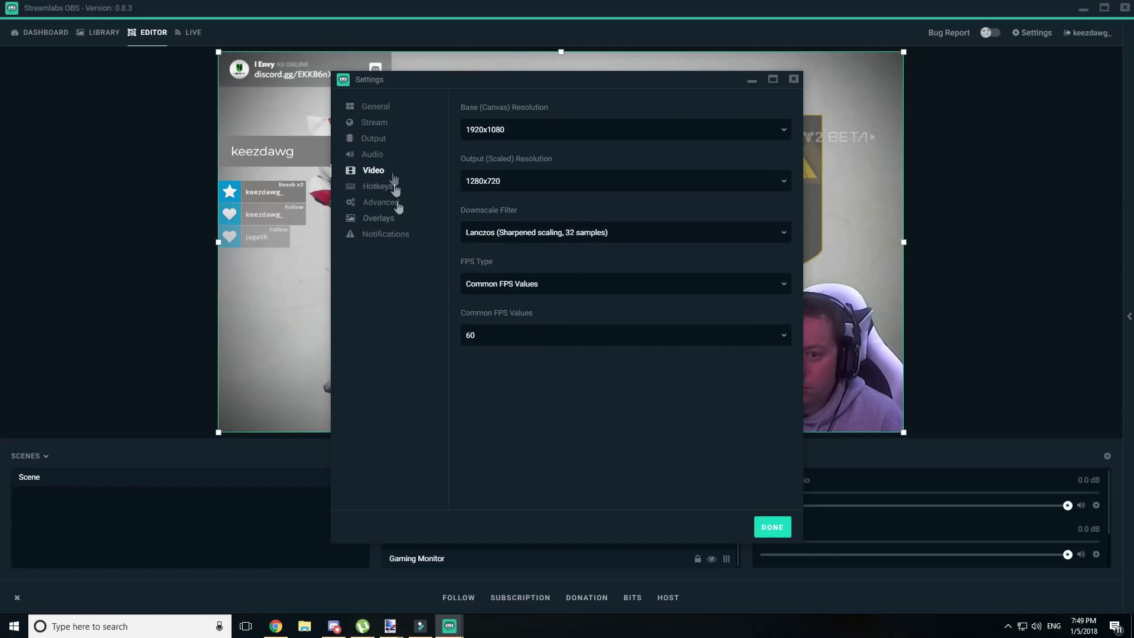
Set the streaming encoder in the output settings to Software (x264)
{"action": "left_click", "coordinate": [374, 139]}
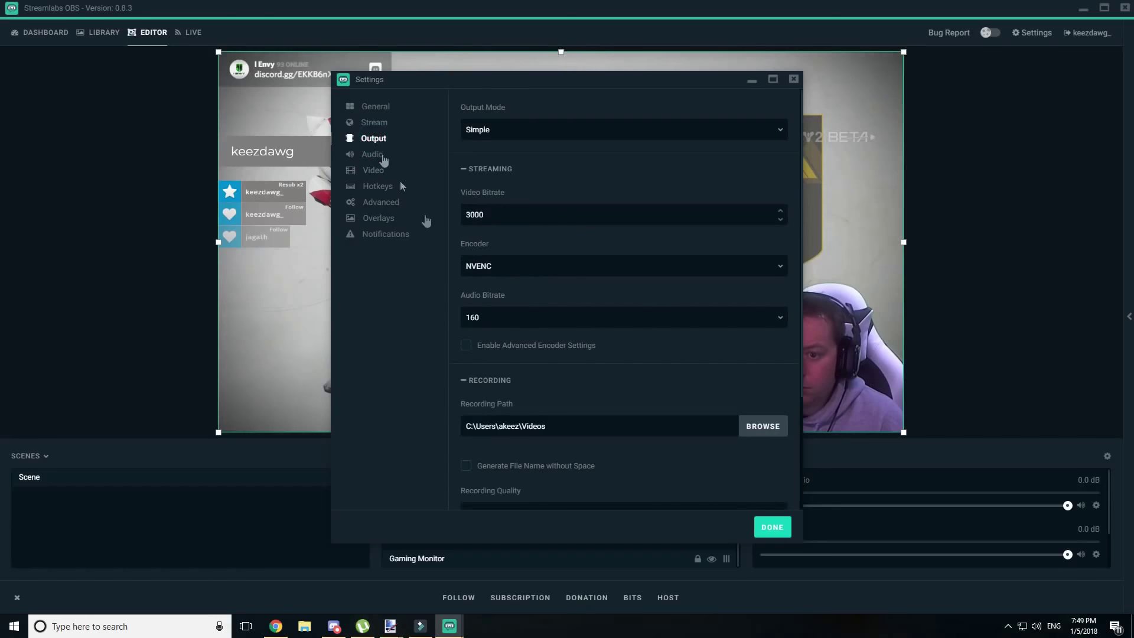
{"action": "left_click", "coordinate": [512, 267]}
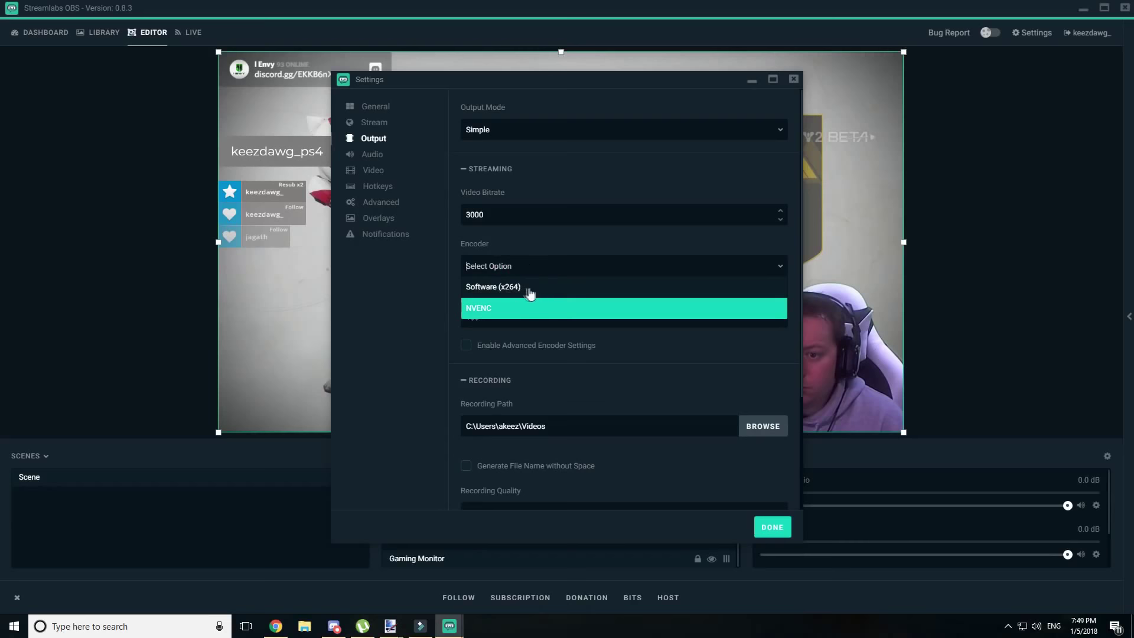
{"action": "left_click", "coordinate": [502, 306]}
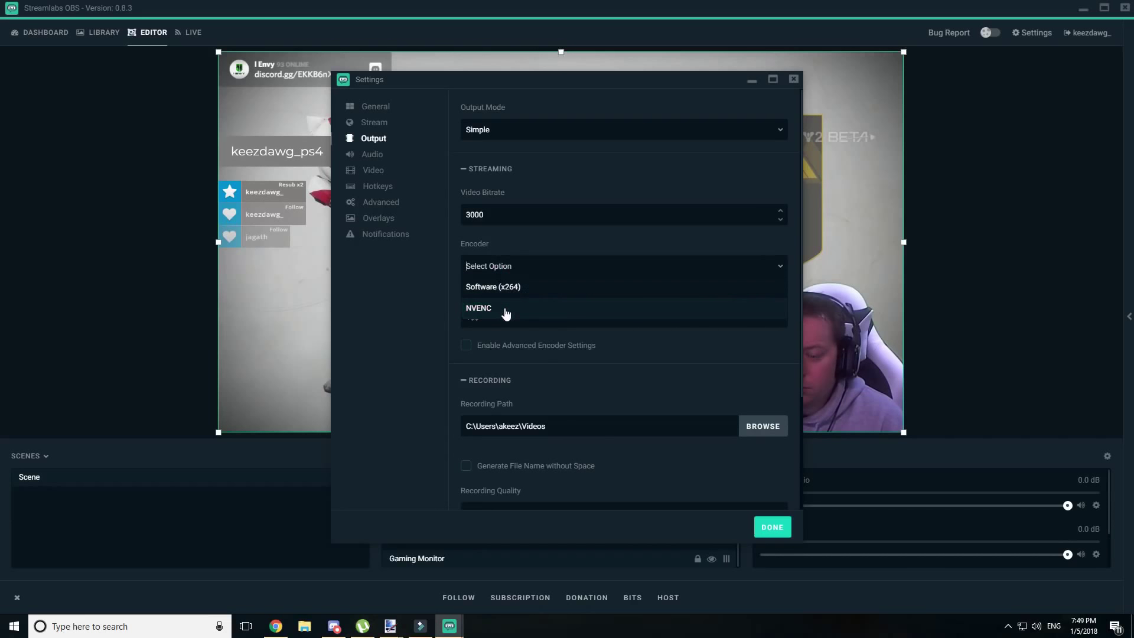
{"action": "left_click", "coordinate": [518, 287]}
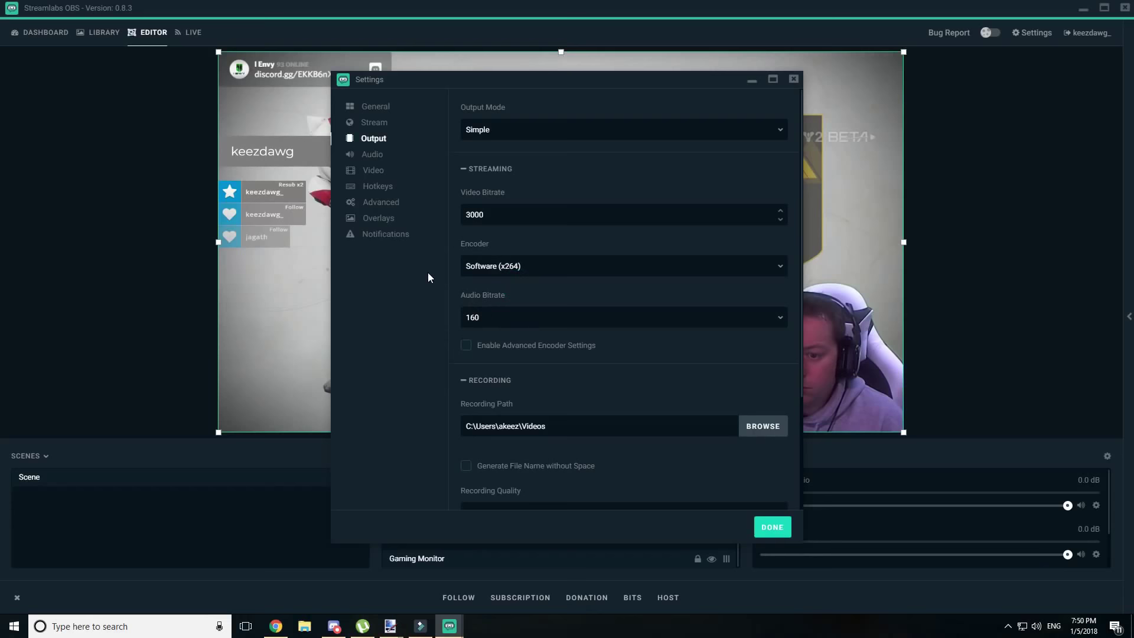
{"action": "scroll", "coordinate": [604, 302], "scroll_direction": "down", "scroll_amount": 3}
{"action": "scroll", "coordinate": [604, 302], "scroll_direction": "up", "scroll_amount": 3}
Examine the hotkey settings for streaming, recording, scene sources, webcam, microphone and desktop audio
{"action": "left_click", "coordinate": [373, 170]}
{"action": "left_click", "coordinate": [378, 187]}
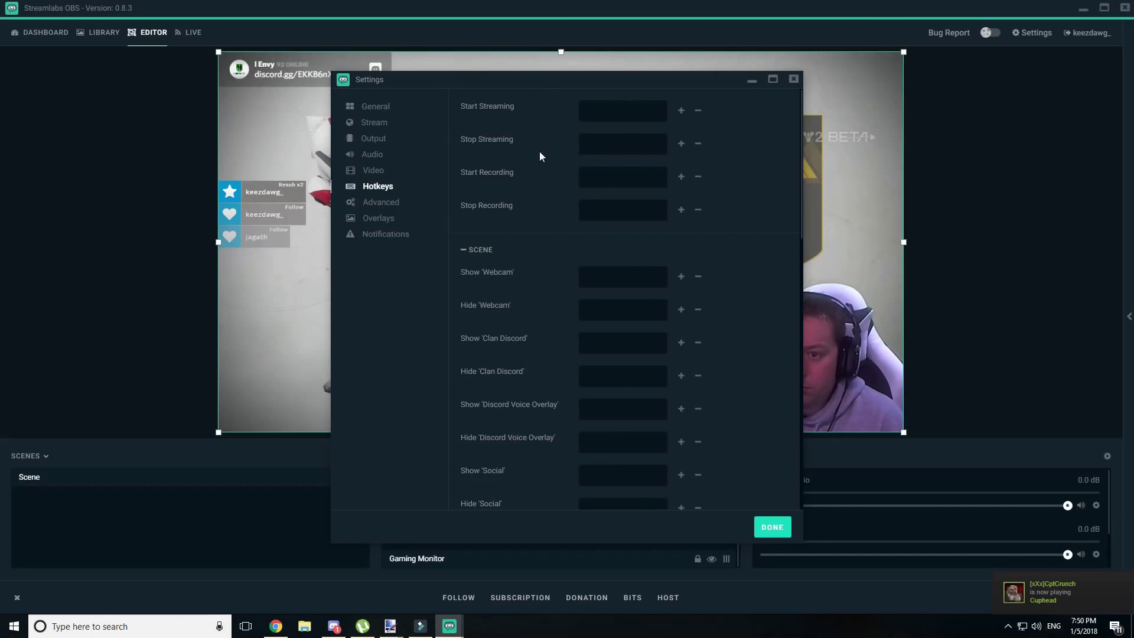
{"action": "scroll", "coordinate": [543, 179], "scroll_direction": "down", "scroll_amount": 2}
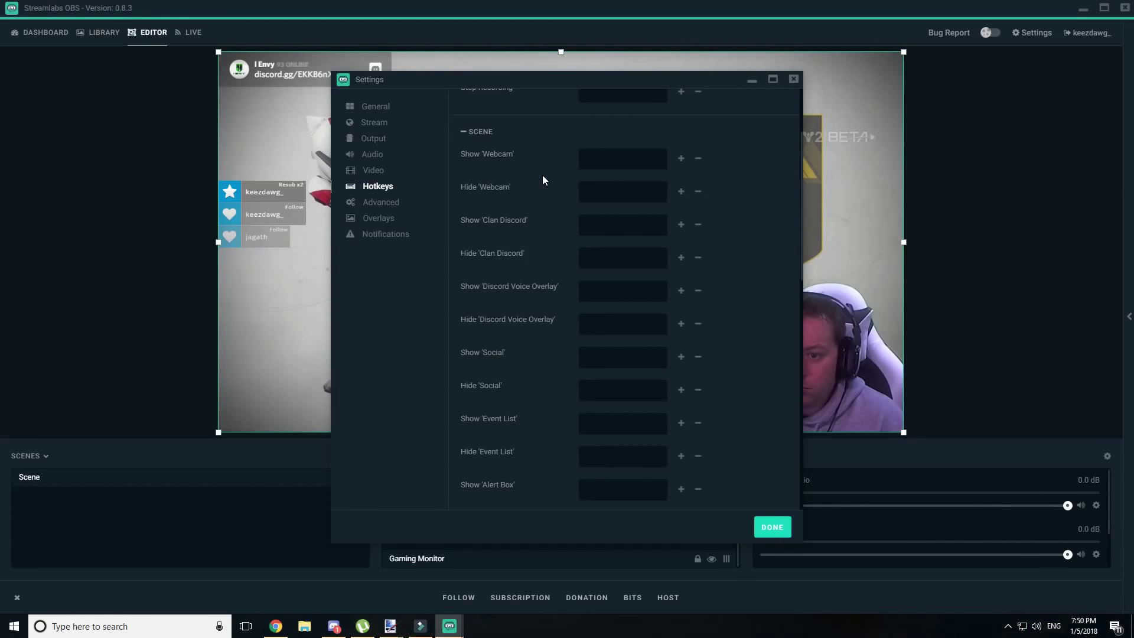
{"action": "scroll", "coordinate": [544, 180], "scroll_direction": "down", "scroll_amount": 2}
{"action": "scroll", "coordinate": [544, 175], "scroll_direction": "down", "scroll_amount": 3}
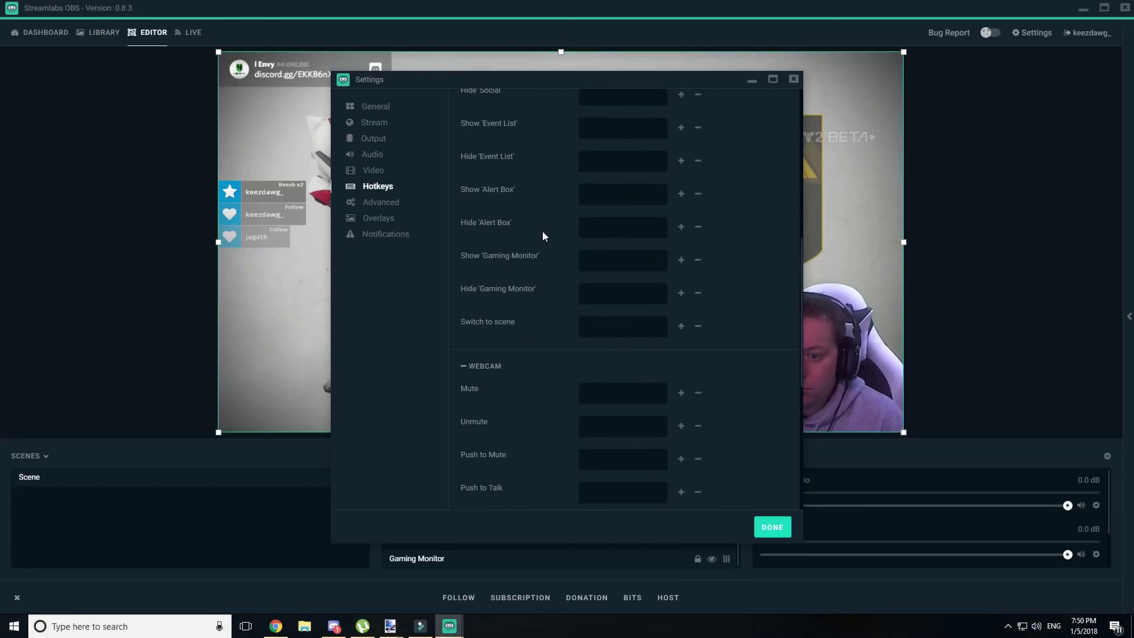
{"action": "scroll", "coordinate": [546, 251], "scroll_direction": "down", "scroll_amount": 2}
{"action": "scroll", "coordinate": [548, 308], "scroll_direction": "down", "scroll_amount": 3}
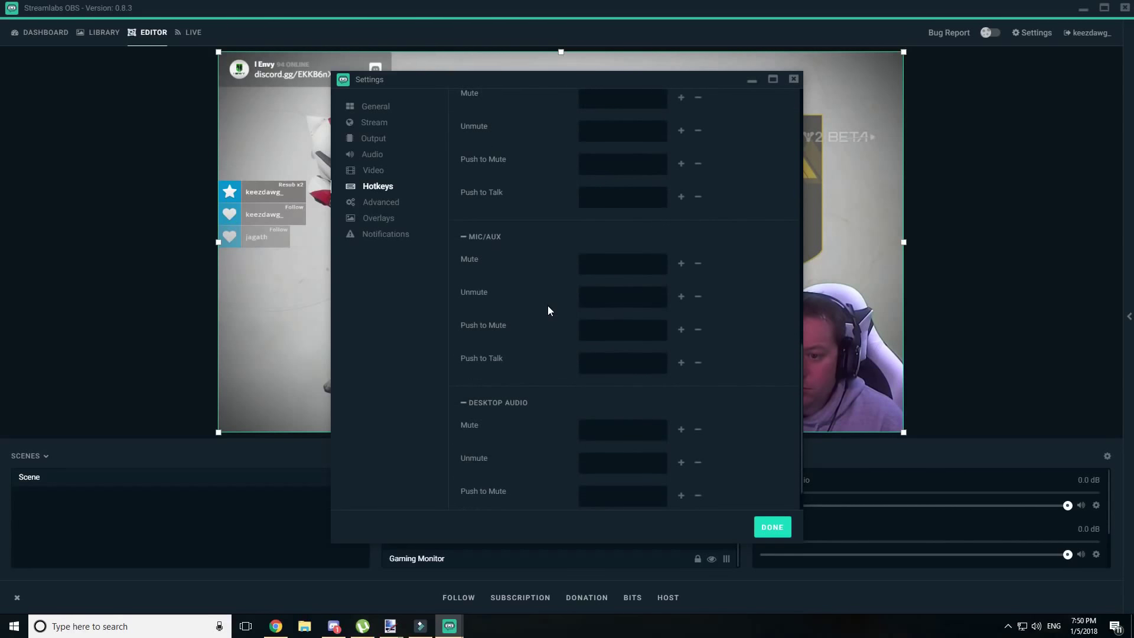
{"action": "scroll", "coordinate": [548, 310], "scroll_direction": "down", "scroll_amount": 1}
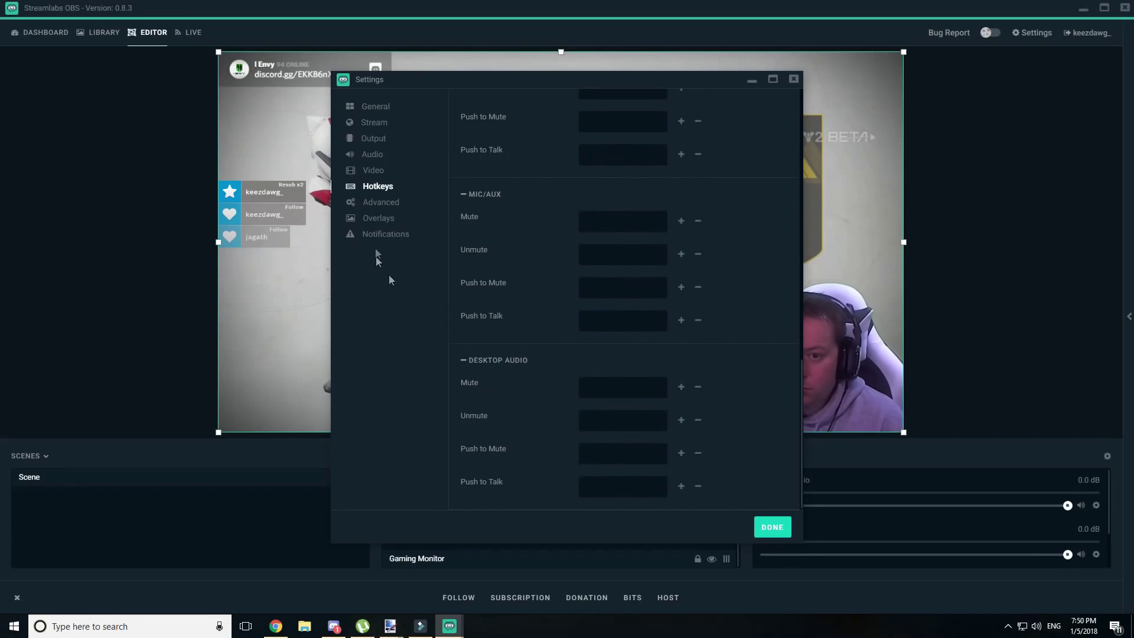
Examine the Advanced, Overlays and Notifications settings, including the overlay import dialog, without importing anything
{"action": "left_click", "coordinate": [384, 202]}
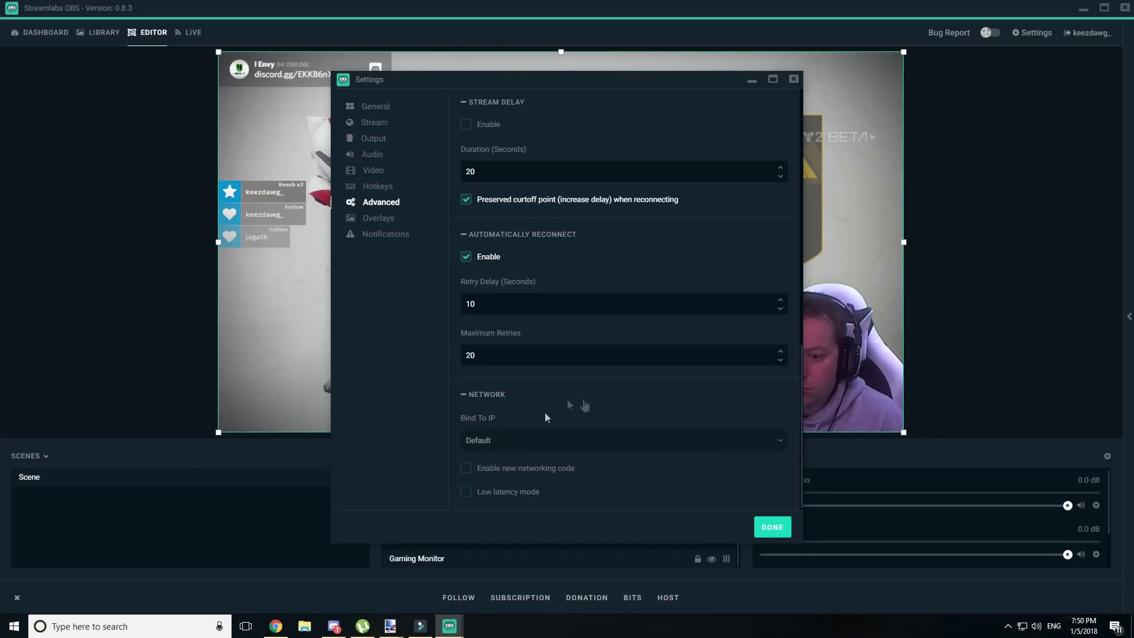
{"action": "left_click", "coordinate": [385, 220]}
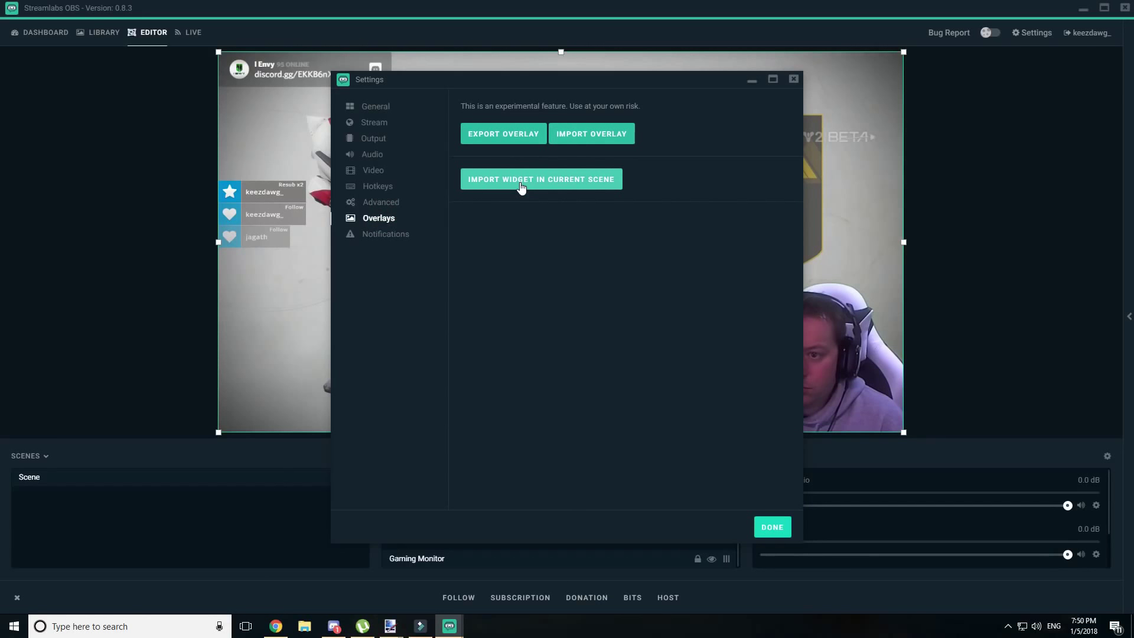
{"action": "left_click", "coordinate": [585, 132]}
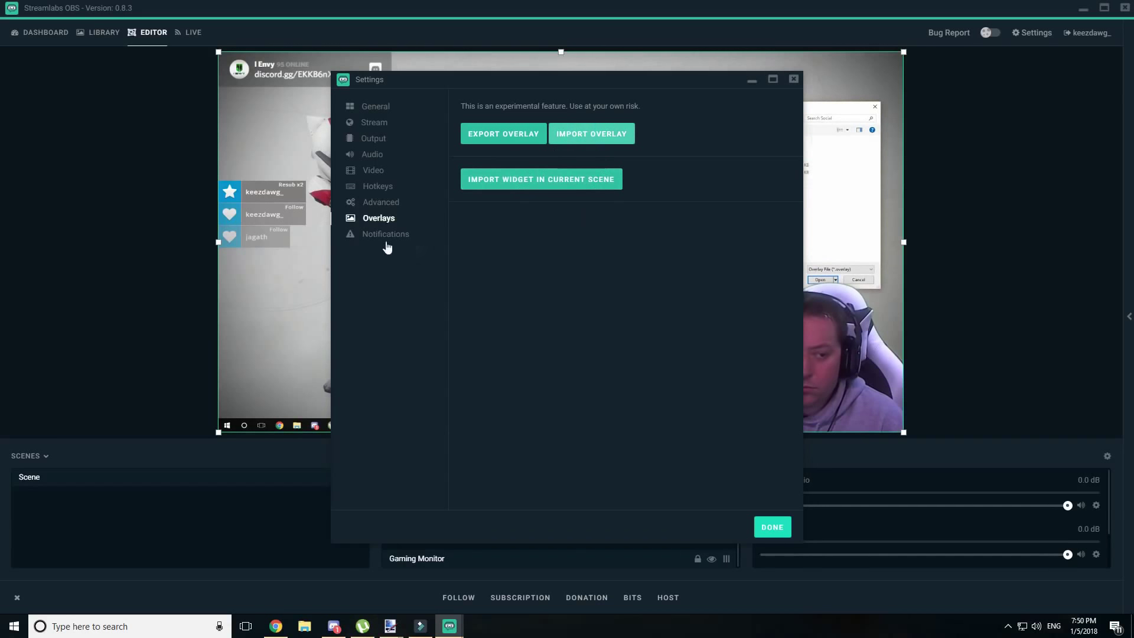
{"action": "left_click", "coordinate": [859, 281]}
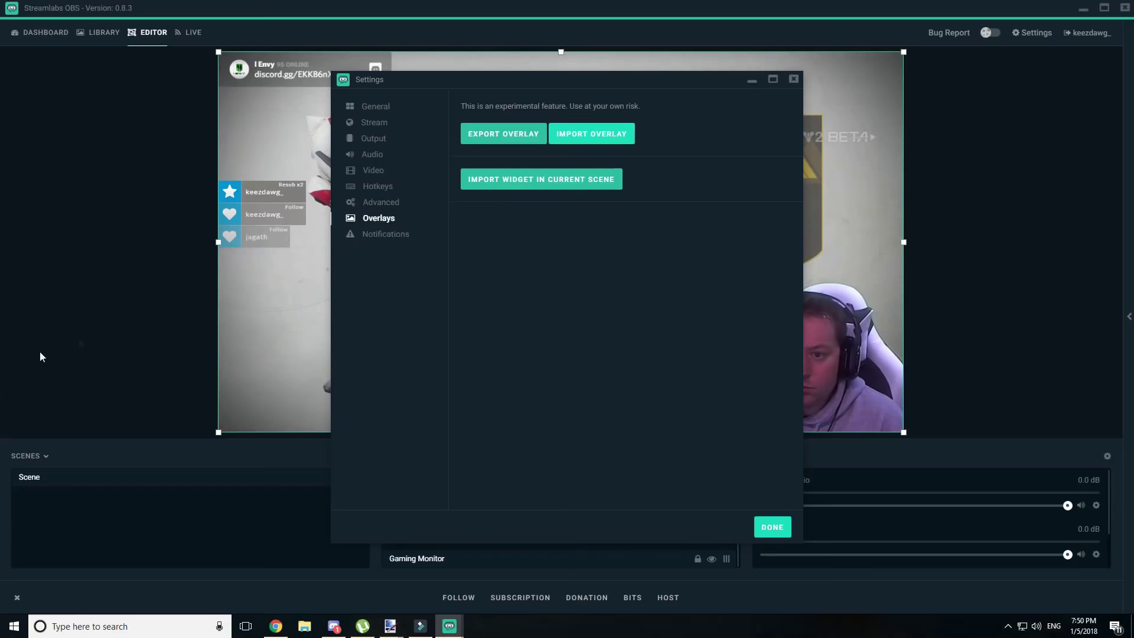
{"action": "left_click", "coordinate": [382, 235]}
{"action": "left_click", "coordinate": [520, 112]}
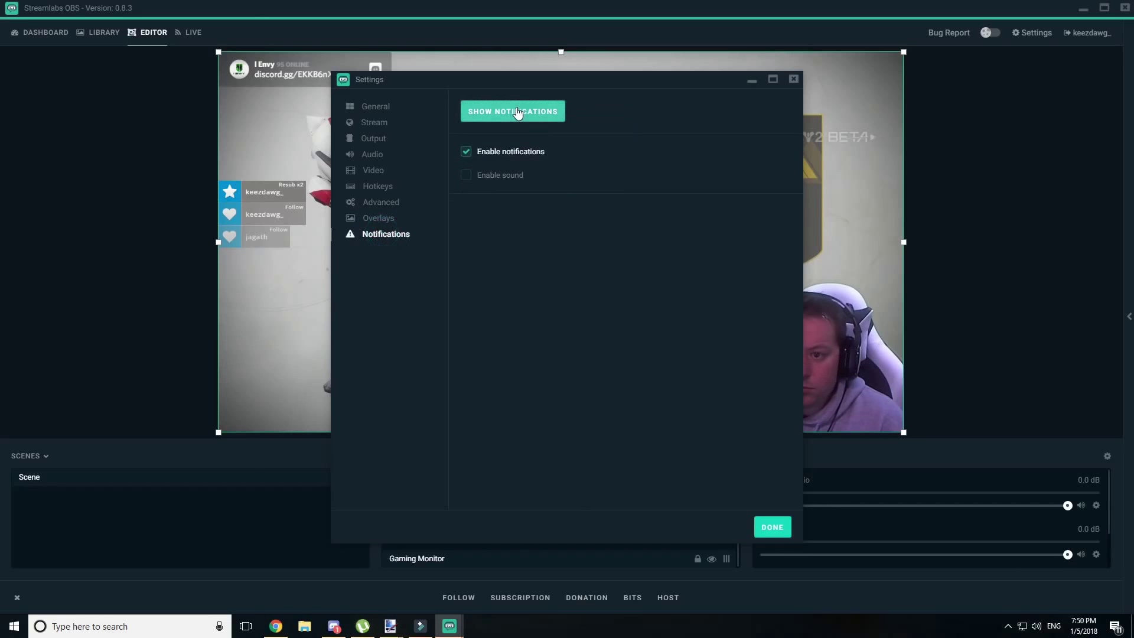
{"action": "left_click", "coordinate": [373, 217]}
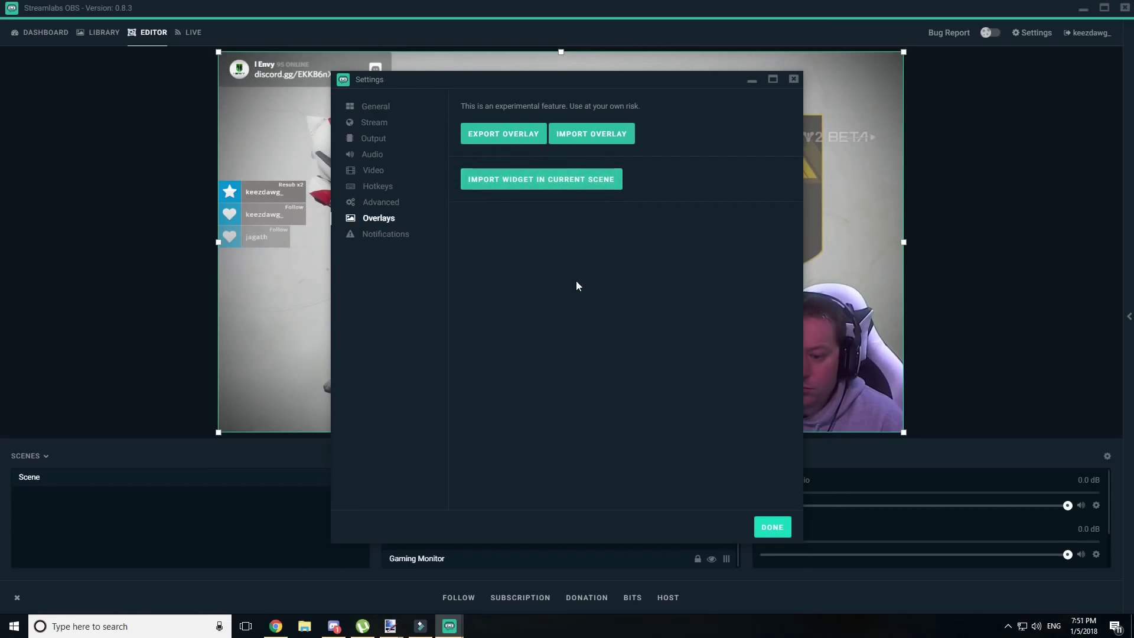
Review the General, Stream and Output settings once more
{"action": "left_click", "coordinate": [370, 111]}
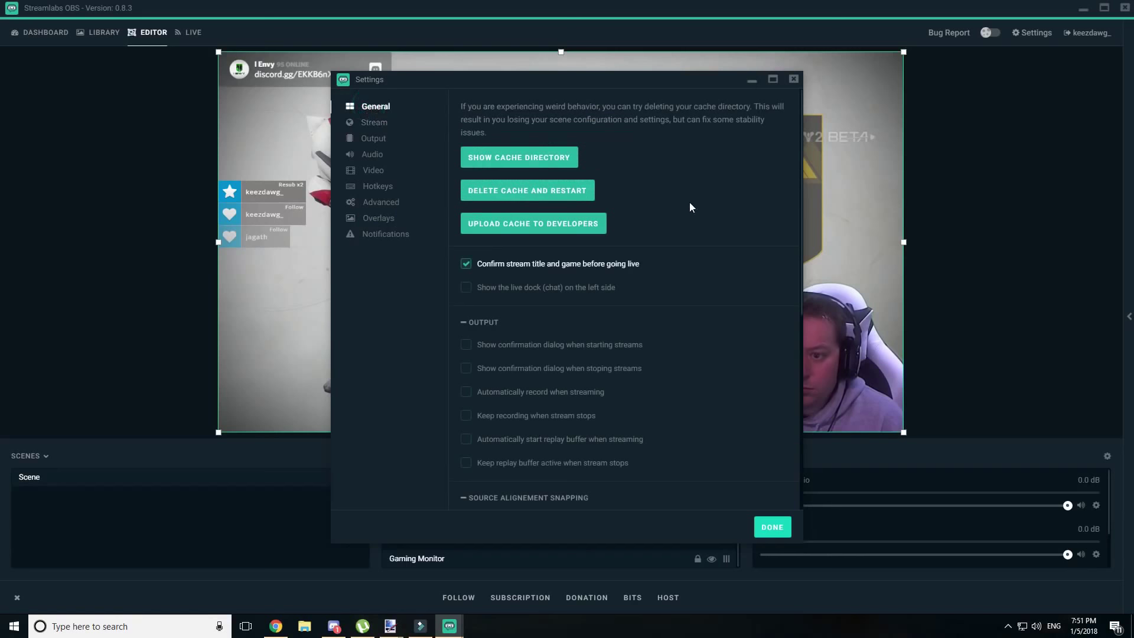
{"action": "scroll", "coordinate": [689, 202], "scroll_direction": "down", "scroll_amount": 5}
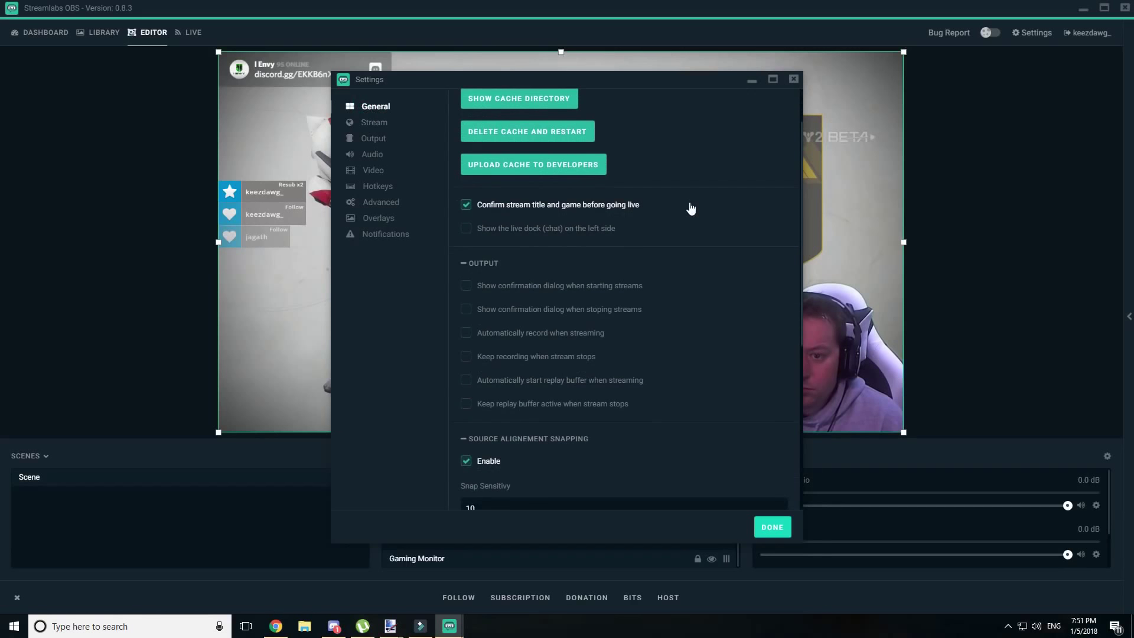
{"action": "left_click", "coordinate": [368, 123]}
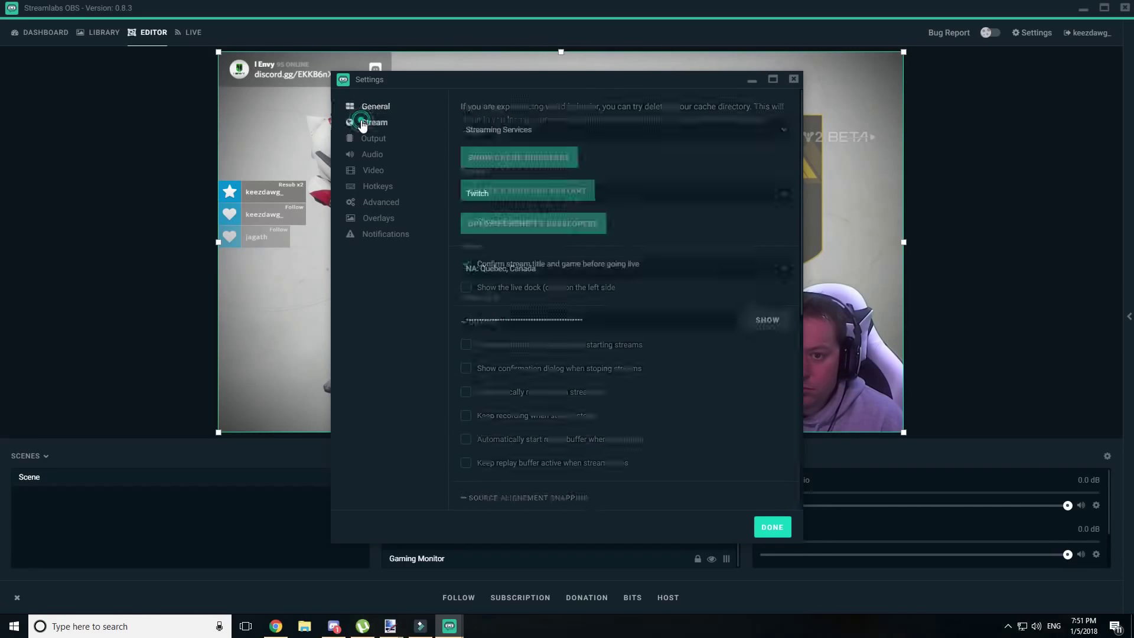
{"action": "left_click", "coordinate": [369, 142]}
{"action": "left_click", "coordinate": [552, 131]}
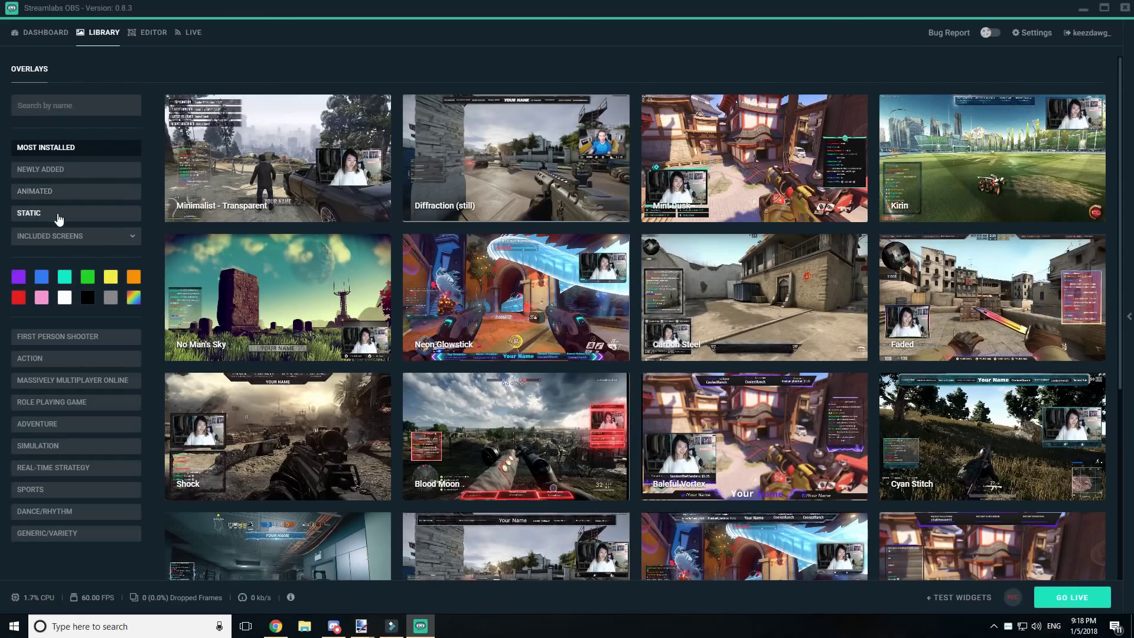
Check the included-screens options in the overlay library, then filter by animated and red and browse the matching overlays
{"action": "left_click", "coordinate": [61, 239]}
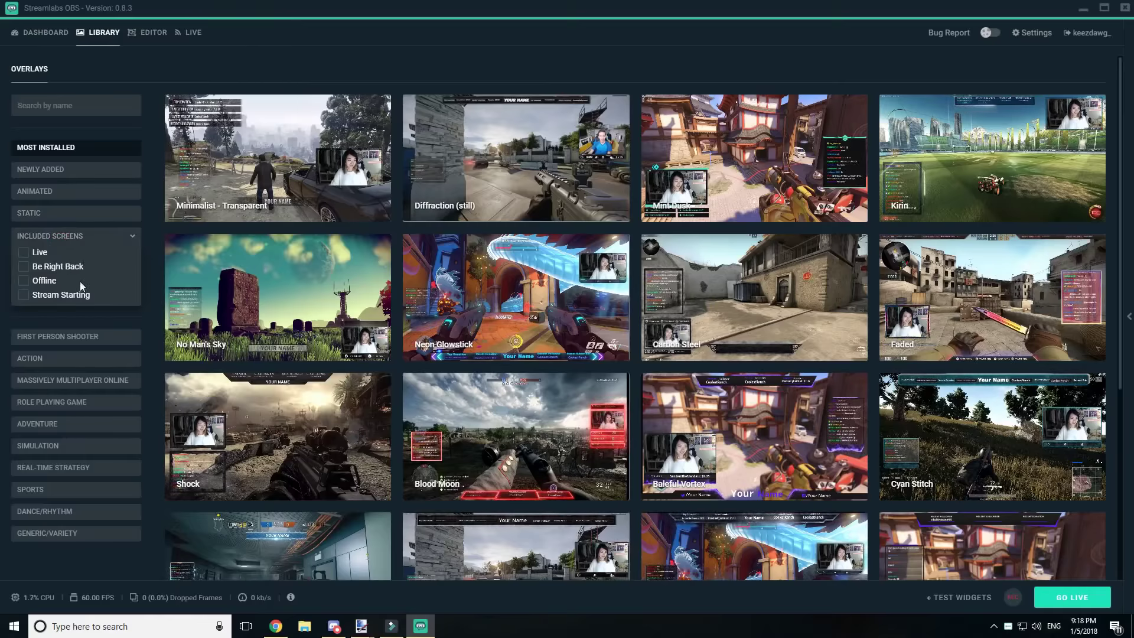
{"action": "left_click", "coordinate": [131, 237]}
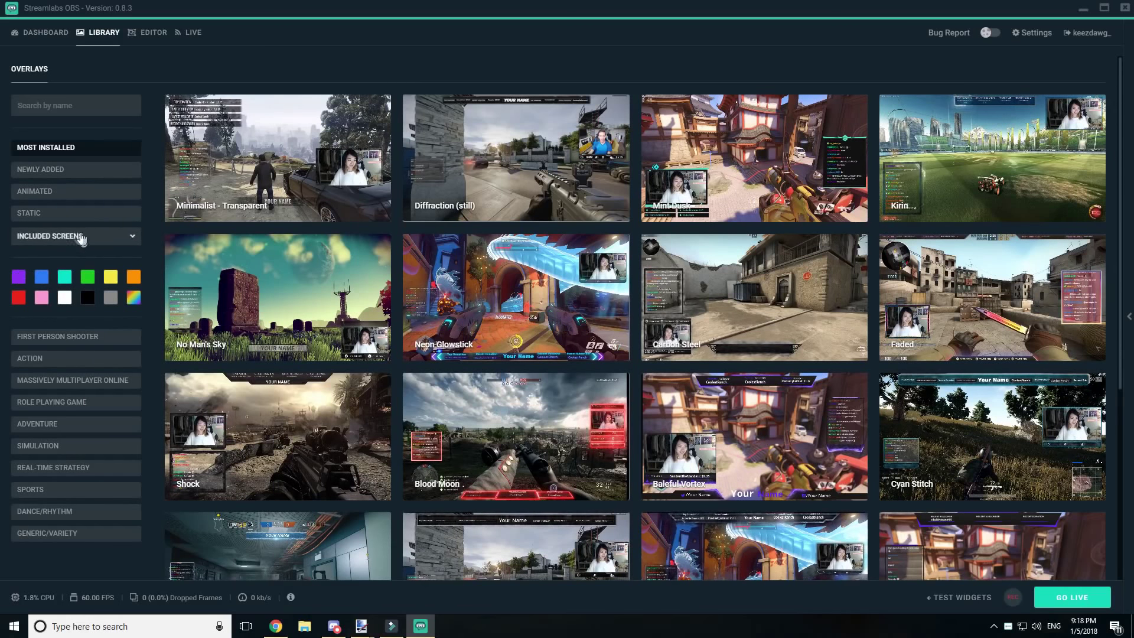
{"action": "left_click", "coordinate": [56, 192]}
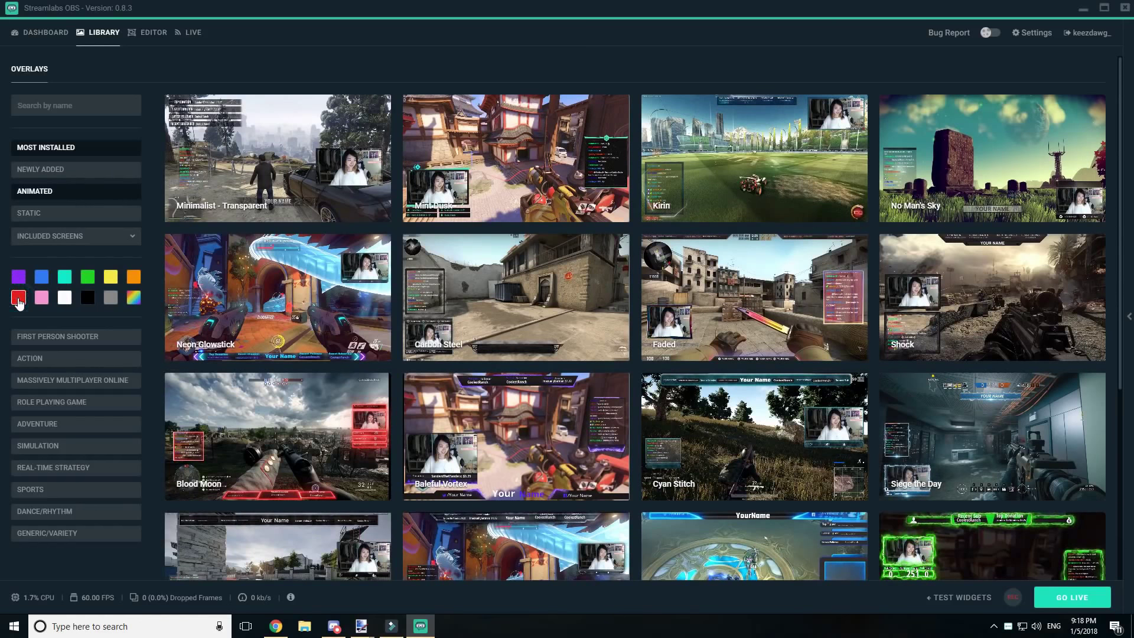
{"action": "left_click", "coordinate": [19, 299]}
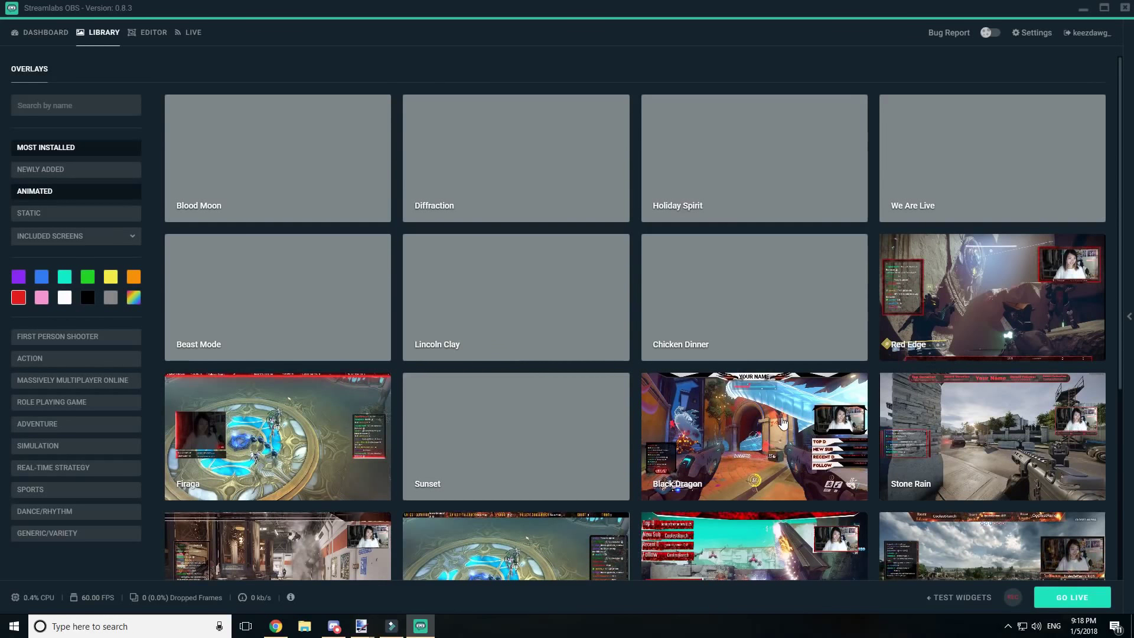
{"action": "scroll", "coordinate": [783, 422], "scroll_direction": "down", "scroll_amount": 5}
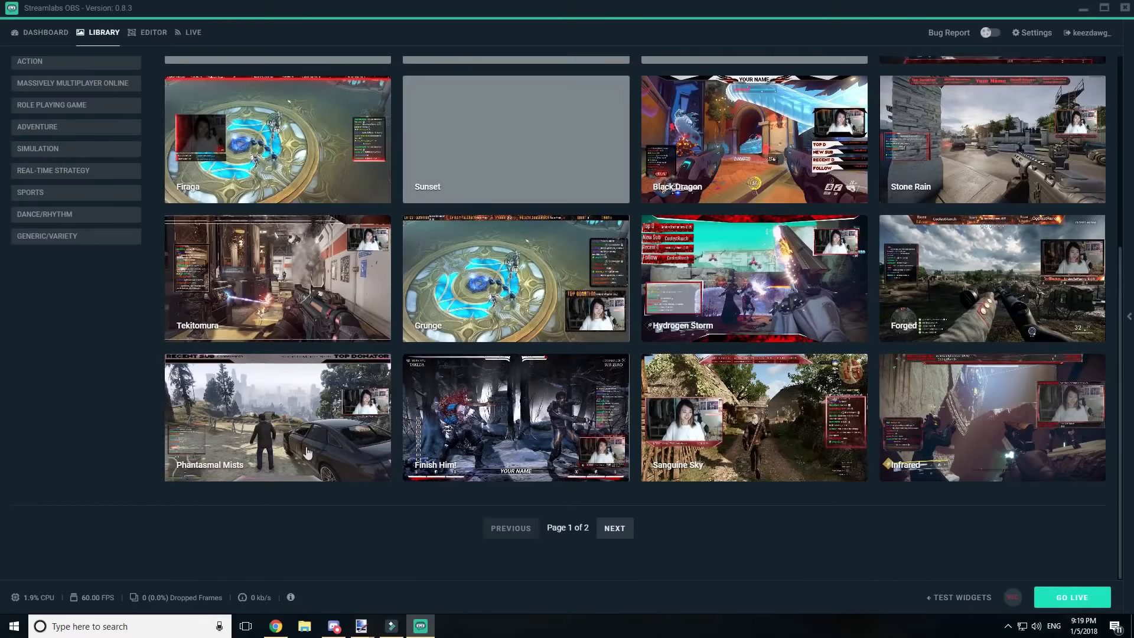
{"action": "scroll", "coordinate": [236, 414], "scroll_direction": "up", "scroll_amount": 5}
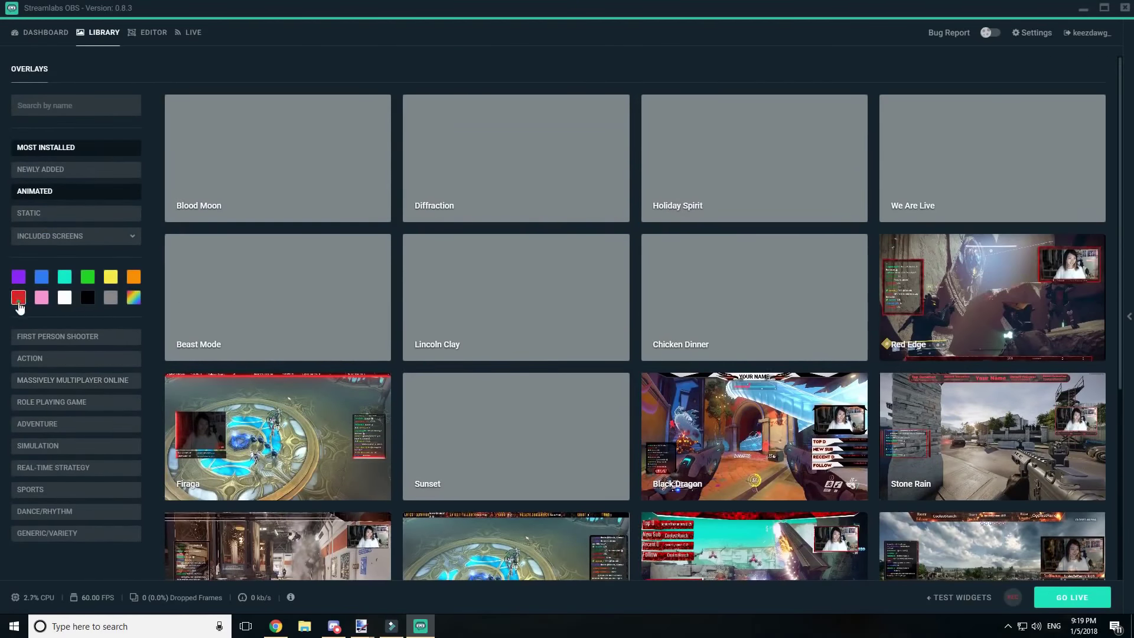
Clear the animated and red filters and browse the most installed overlays
{"action": "left_click", "coordinate": [69, 191]}
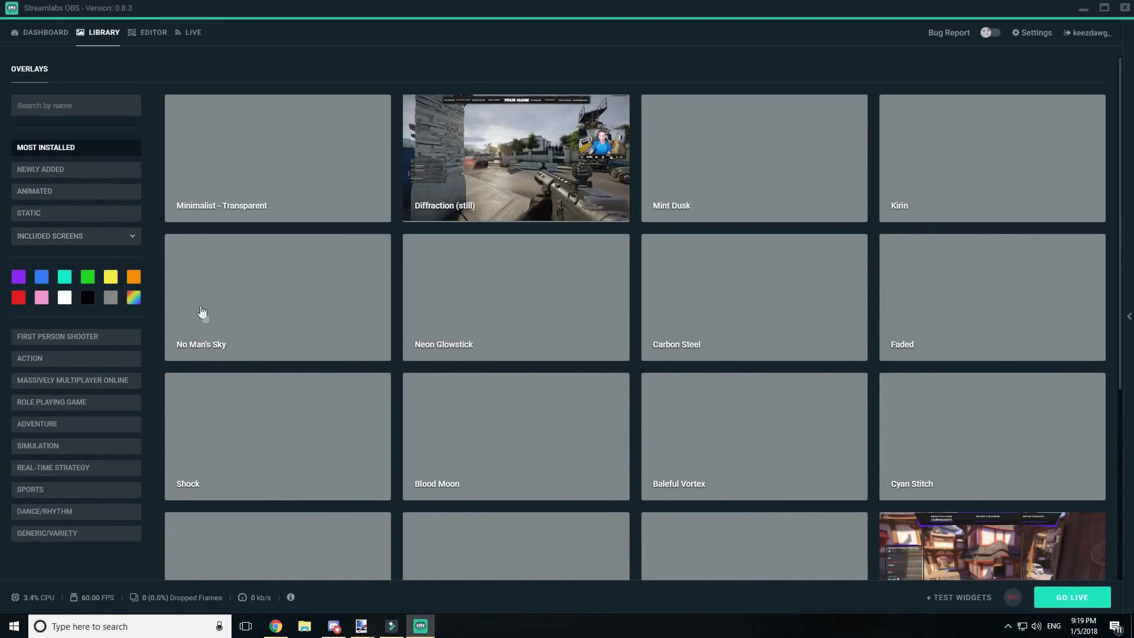
{"action": "scroll", "coordinate": [154, 322], "scroll_direction": "down", "scroll_amount": 5}
{"action": "scroll", "coordinate": [591, 564], "scroll_direction": "down", "scroll_amount": 1}
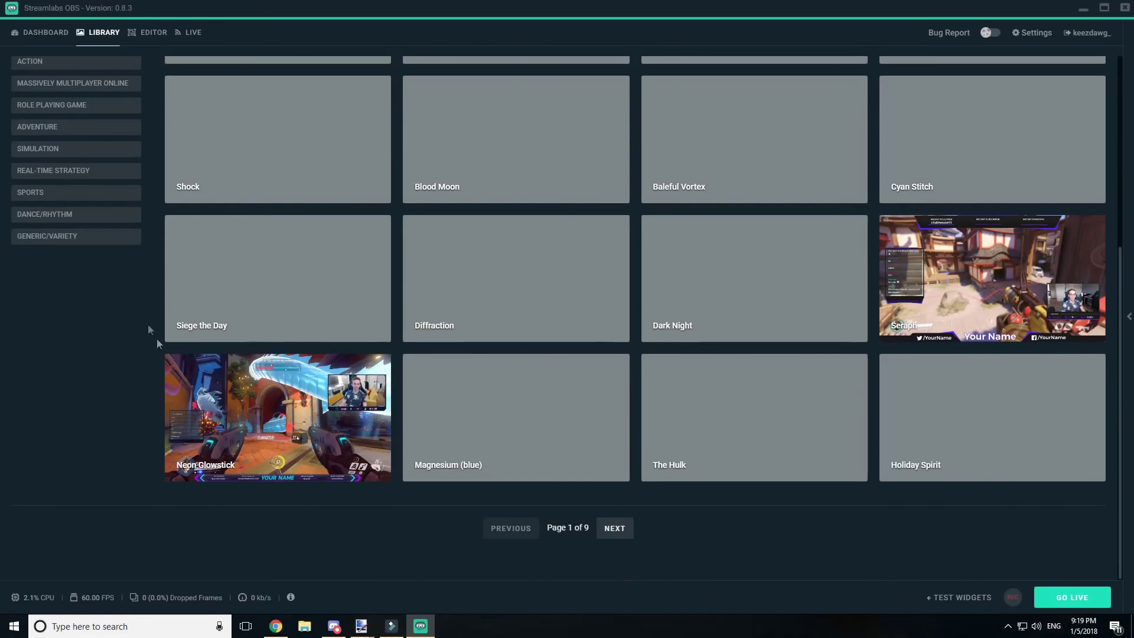
{"action": "scroll", "coordinate": [157, 339], "scroll_direction": "up", "scroll_amount": 5}
Filter for animated overlays, open Baleful Vortex and preview its Stream Starting and Be Right Back screens
{"action": "left_click", "coordinate": [50, 192]}
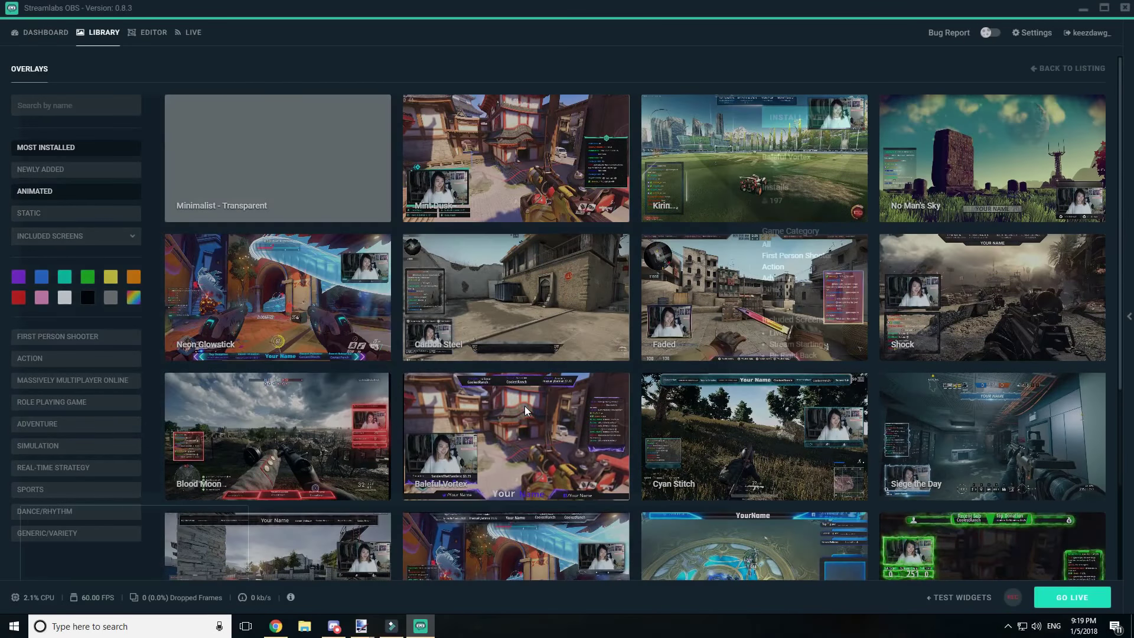
{"action": "left_click", "coordinate": [525, 409]}
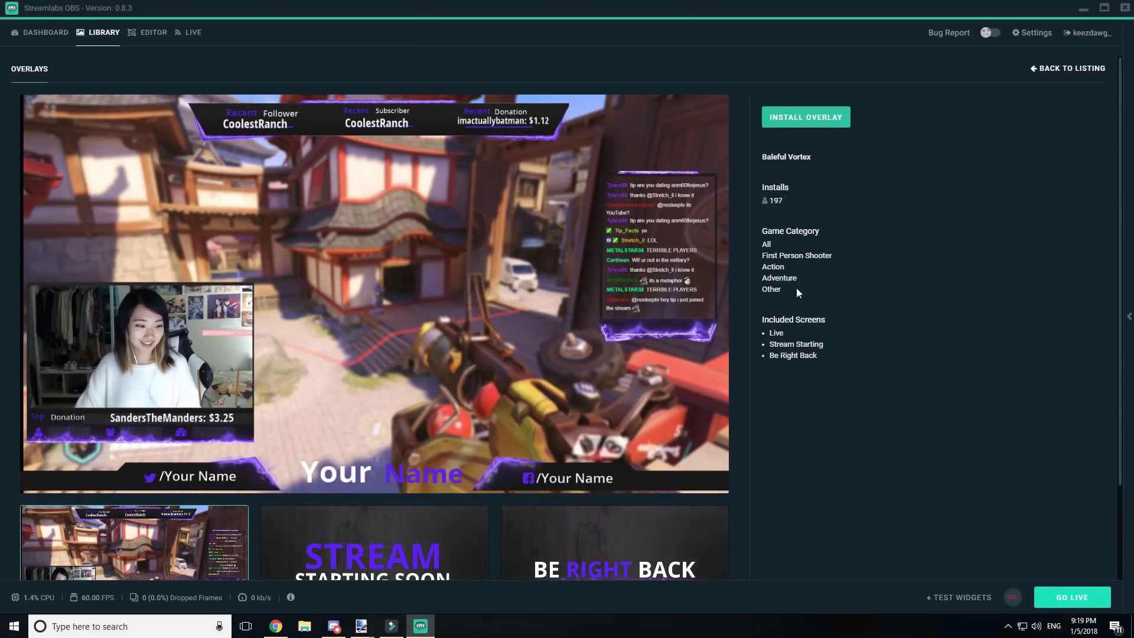
{"action": "left_click", "coordinate": [393, 534]}
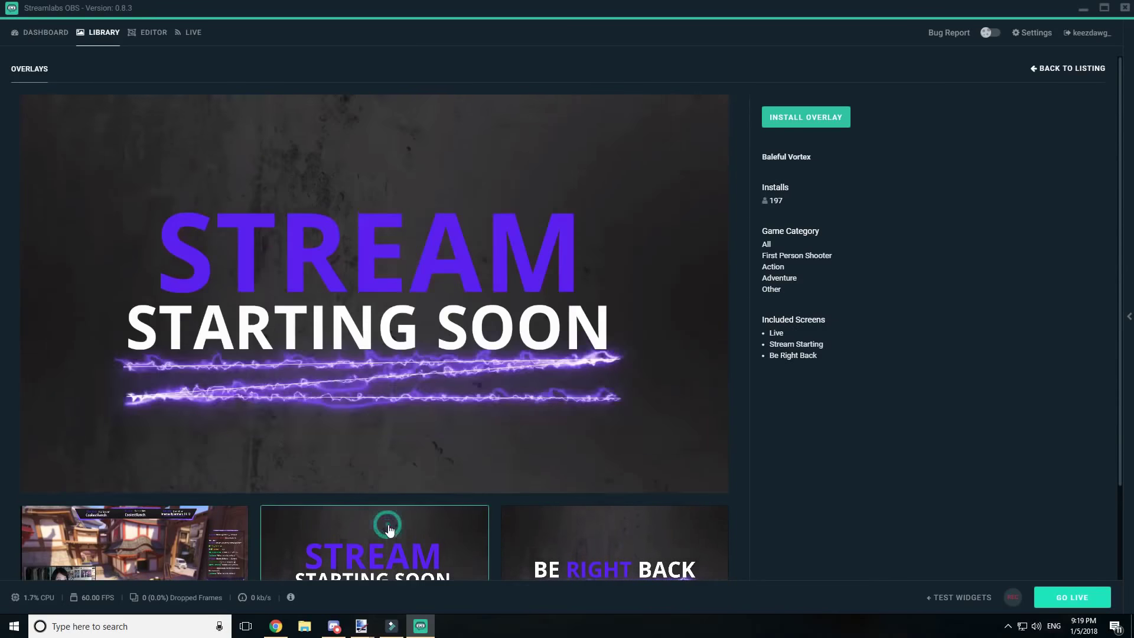
{"action": "left_click", "coordinate": [614, 536]}
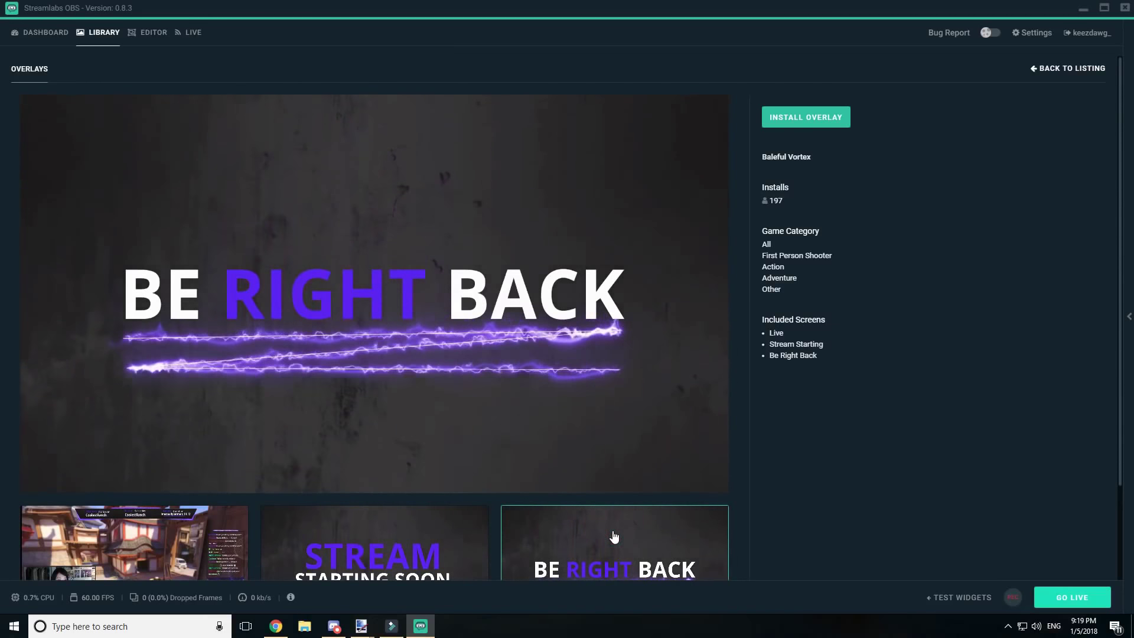